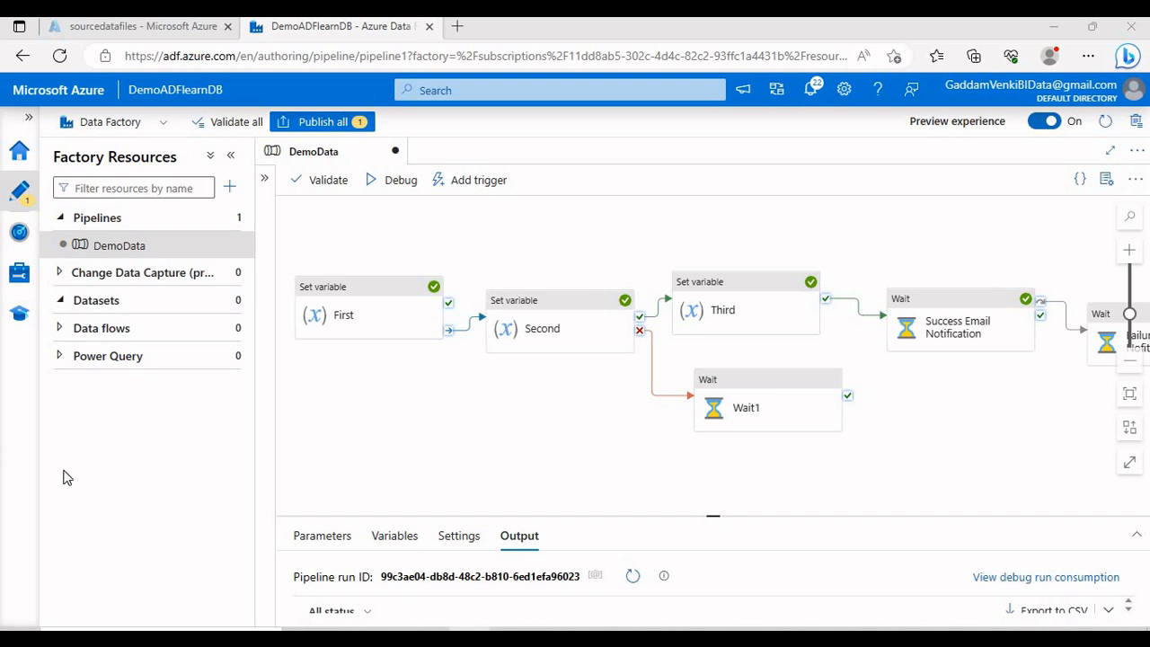
Step: Add a new blank pipeline and name it 'Test'
{"action": "left_click", "coordinate": [228, 220]}
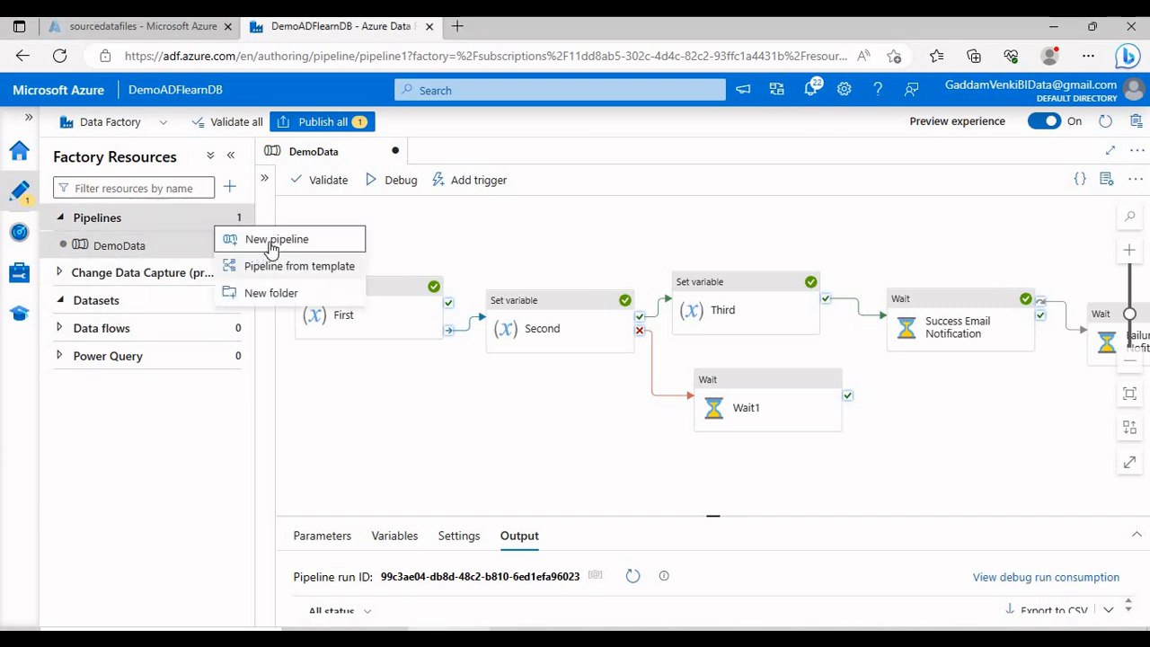
{"action": "left_click", "coordinate": [271, 241]}
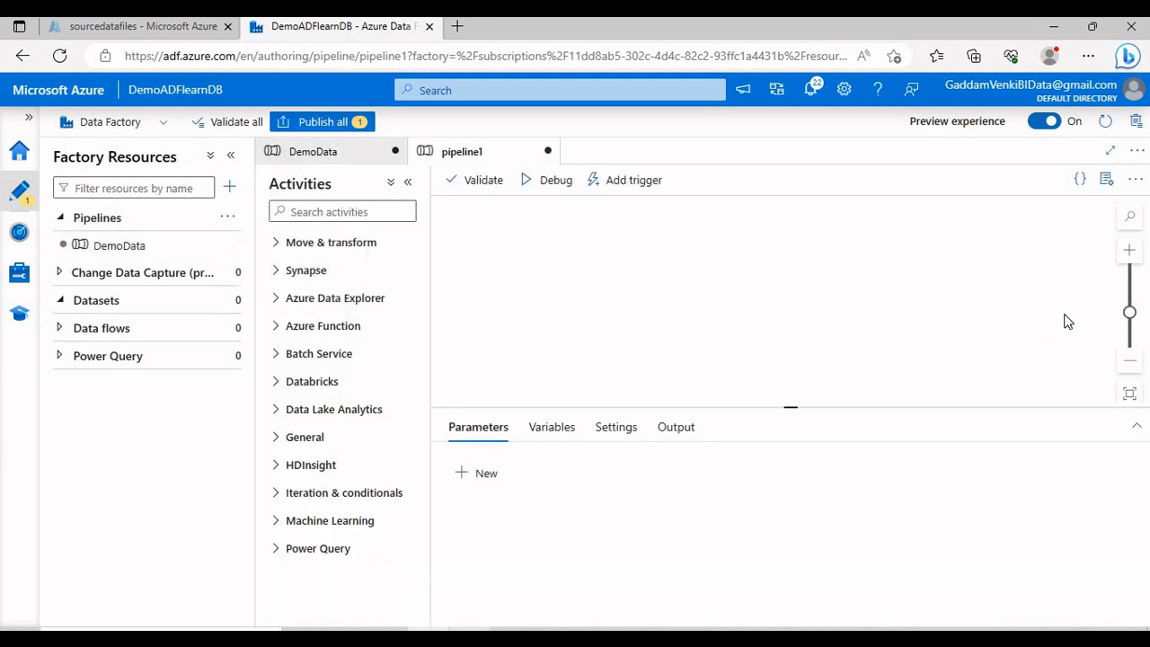
{"action": "double_click", "coordinate": [968, 305]}
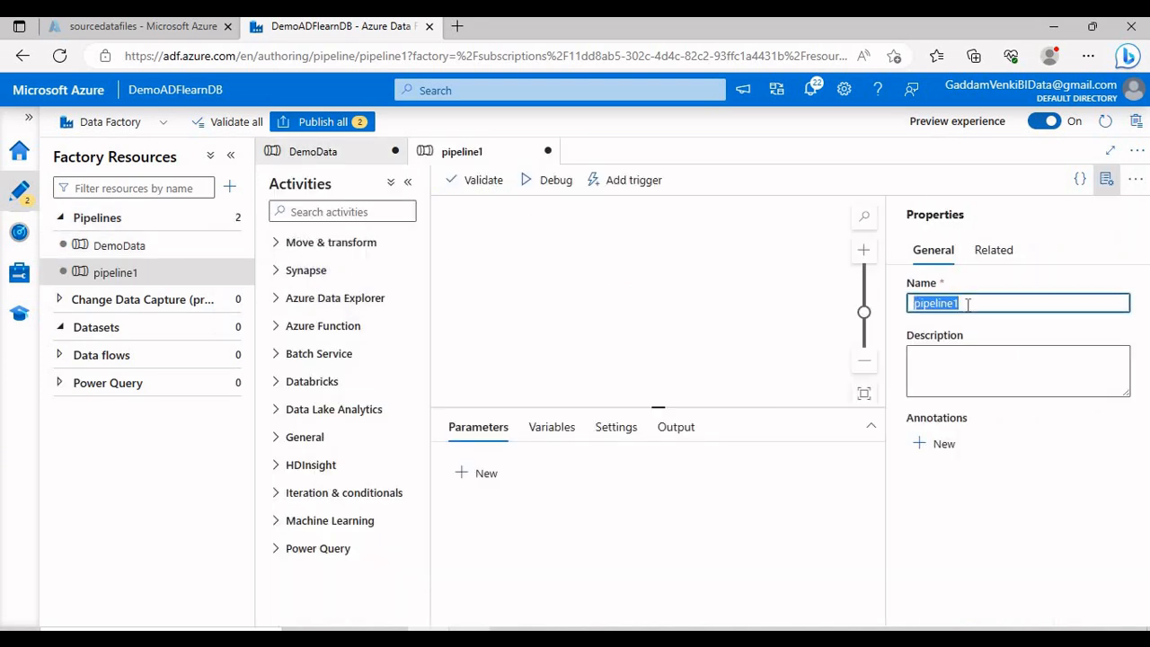
{"action": "type", "text": "Test"}
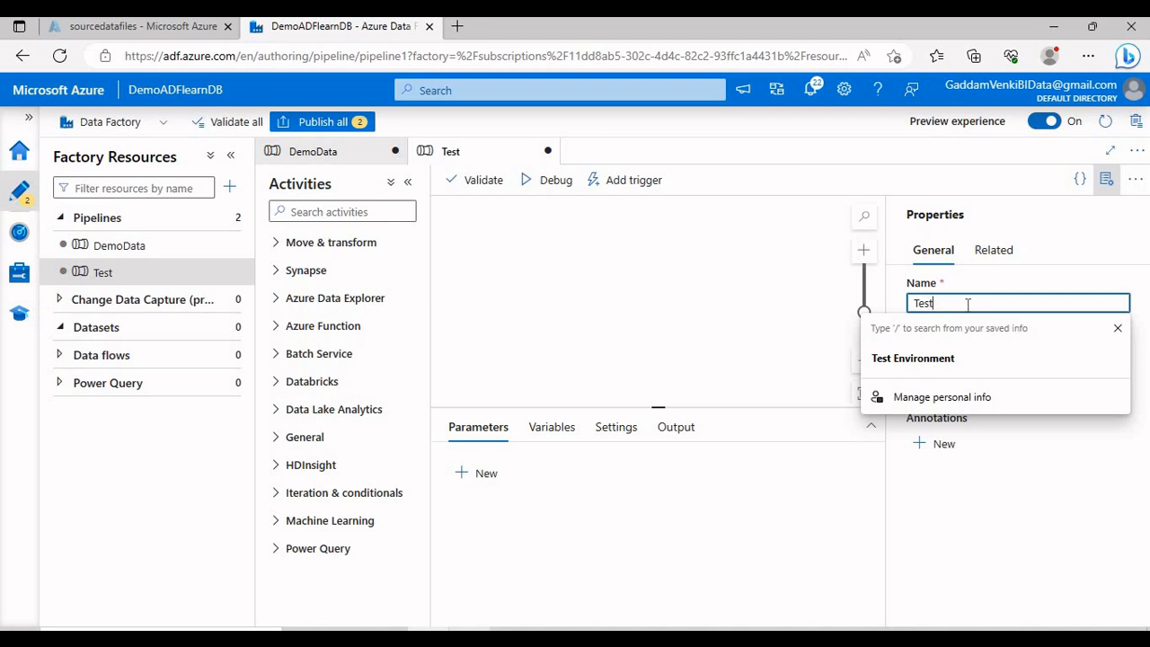
{"action": "left_click", "coordinate": [1106, 180]}
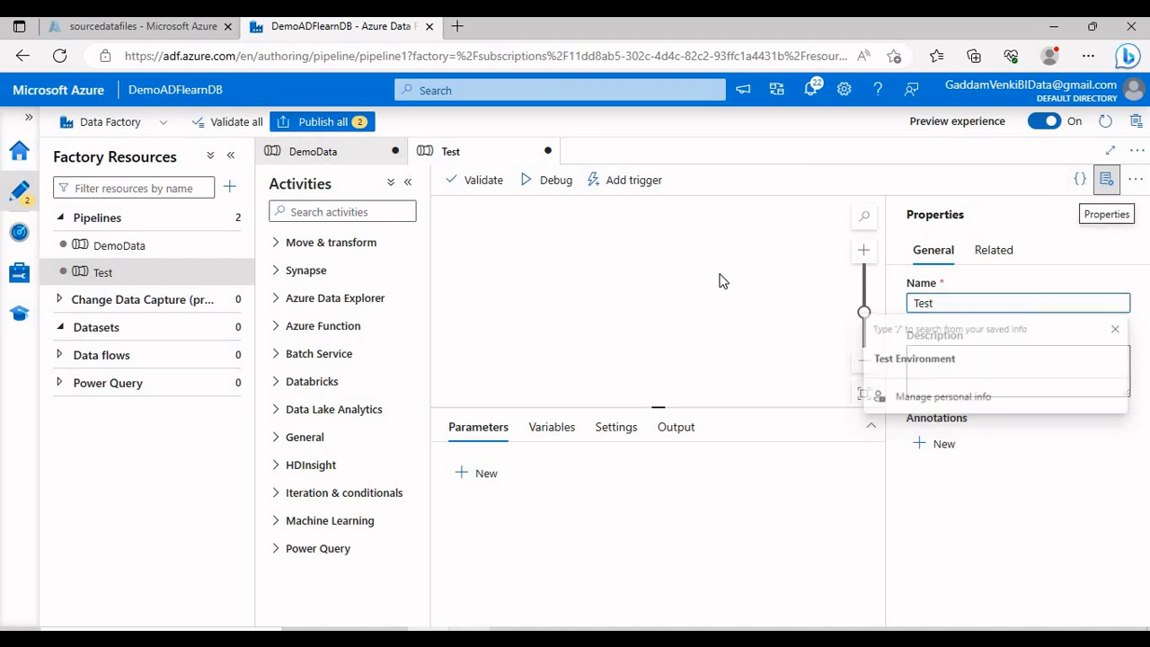
{"action": "left_click", "coordinate": [369, 212]}
Step: Search activities for 'set' and drag a Set variable activity onto the canvas
{"action": "type", "text": "f"}
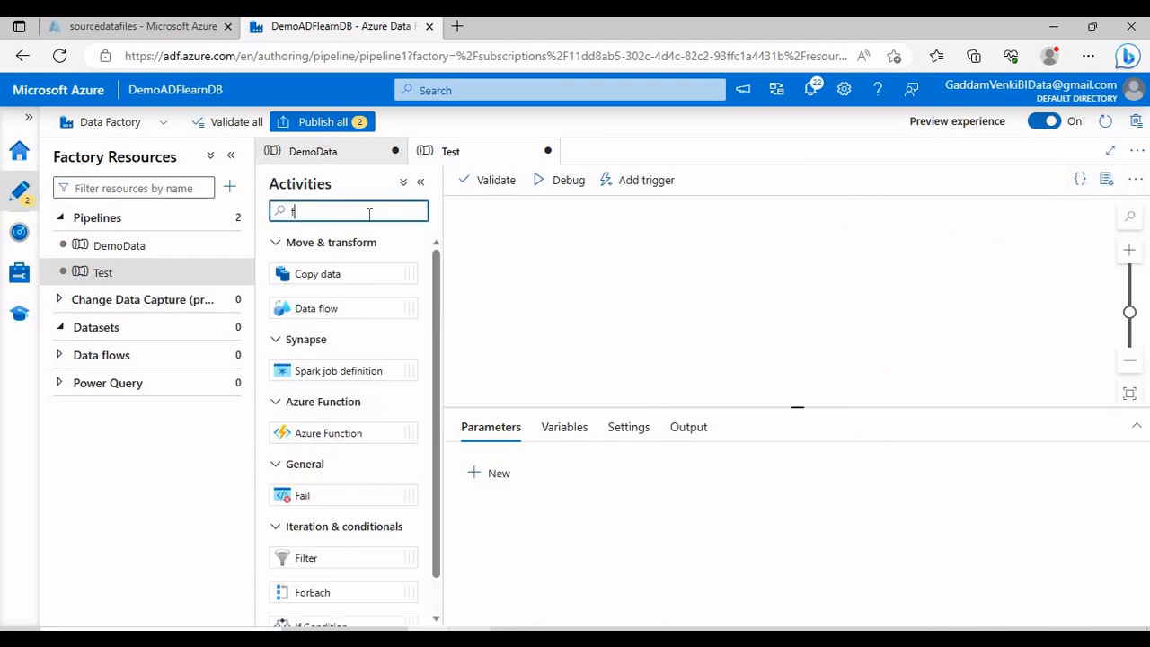
{"action": "key", "text": "BackSpace"}
{"action": "type", "text": "set"}
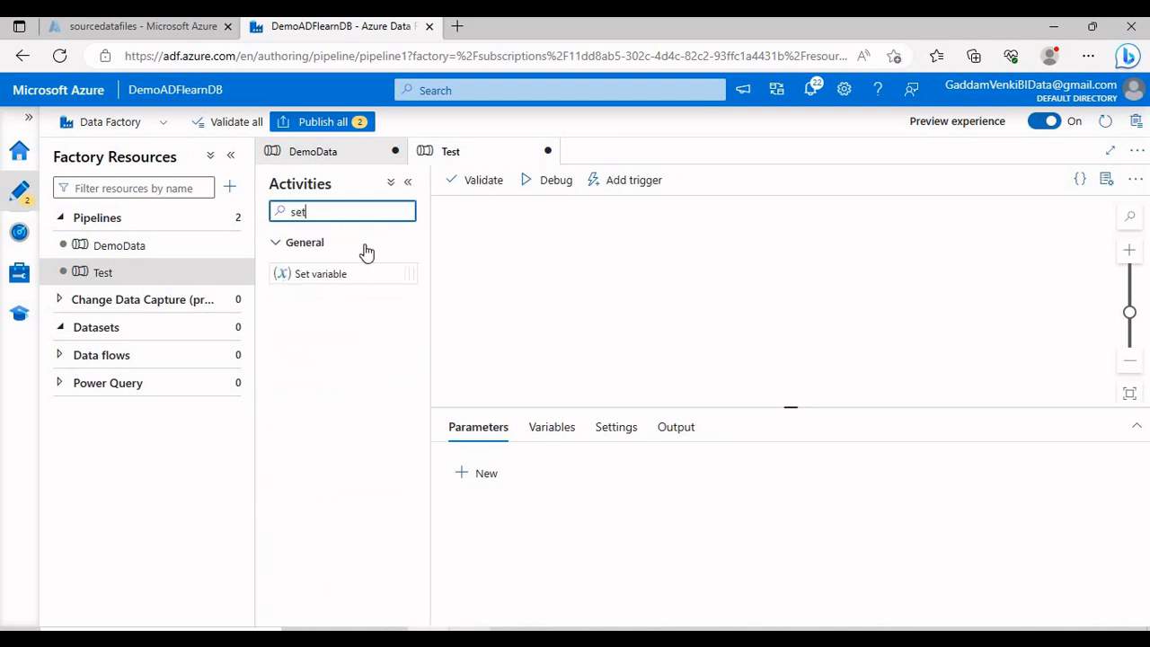
{"action": "left_click_drag", "start_coordinate": [351, 273], "coordinate": [530, 361]}
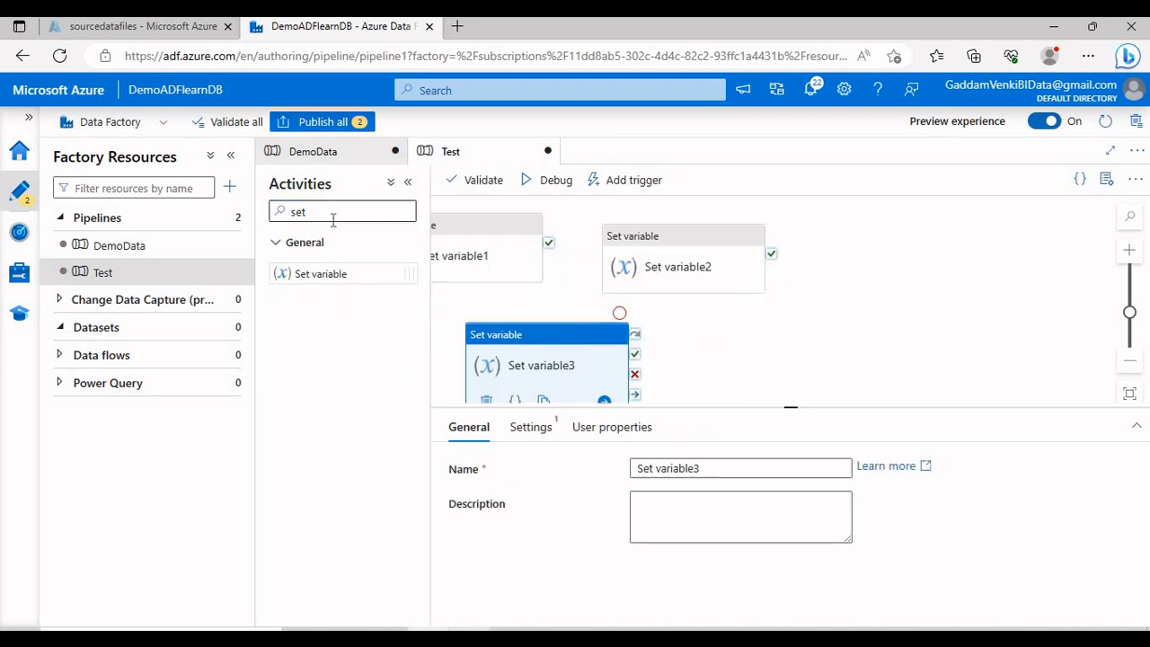
Step: Add two Wait activities from a 'wa' search and collapse the side panes
{"action": "double_click", "coordinate": [305, 211]}
{"action": "type", "text": "wa"}
{"action": "left_click_drag", "start_coordinate": [305, 273], "coordinate": [755, 277]}
{"action": "left_click_drag", "start_coordinate": [351, 272], "coordinate": [781, 343]}
{"action": "left_click", "coordinate": [233, 155]}
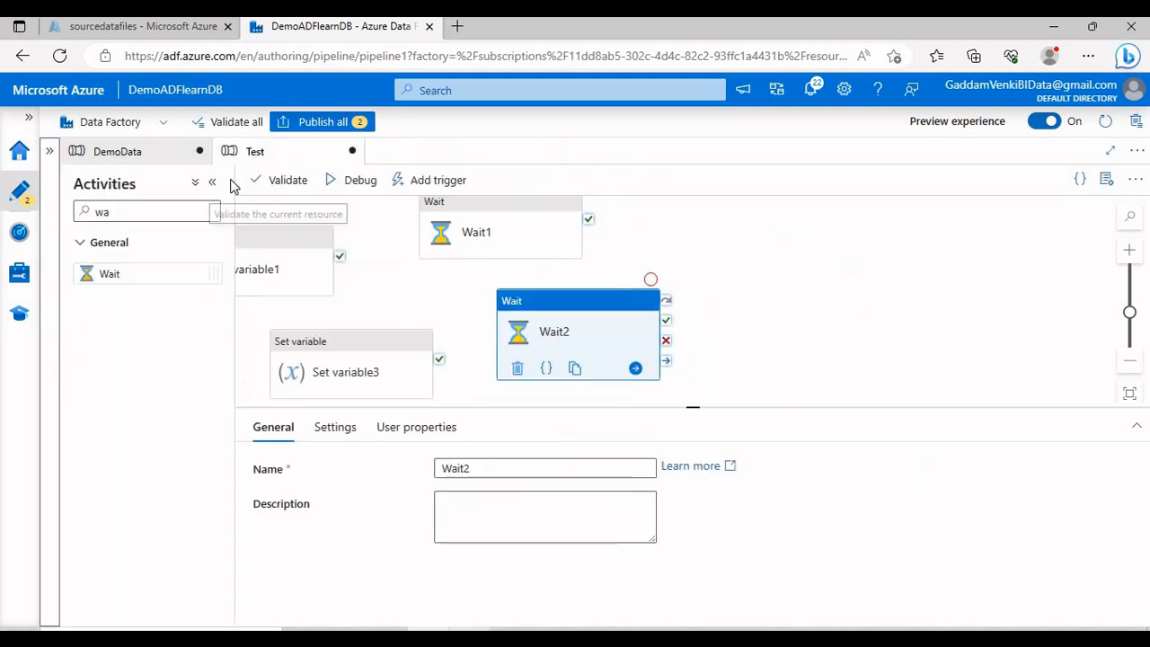
{"action": "left_click", "coordinate": [211, 181]}
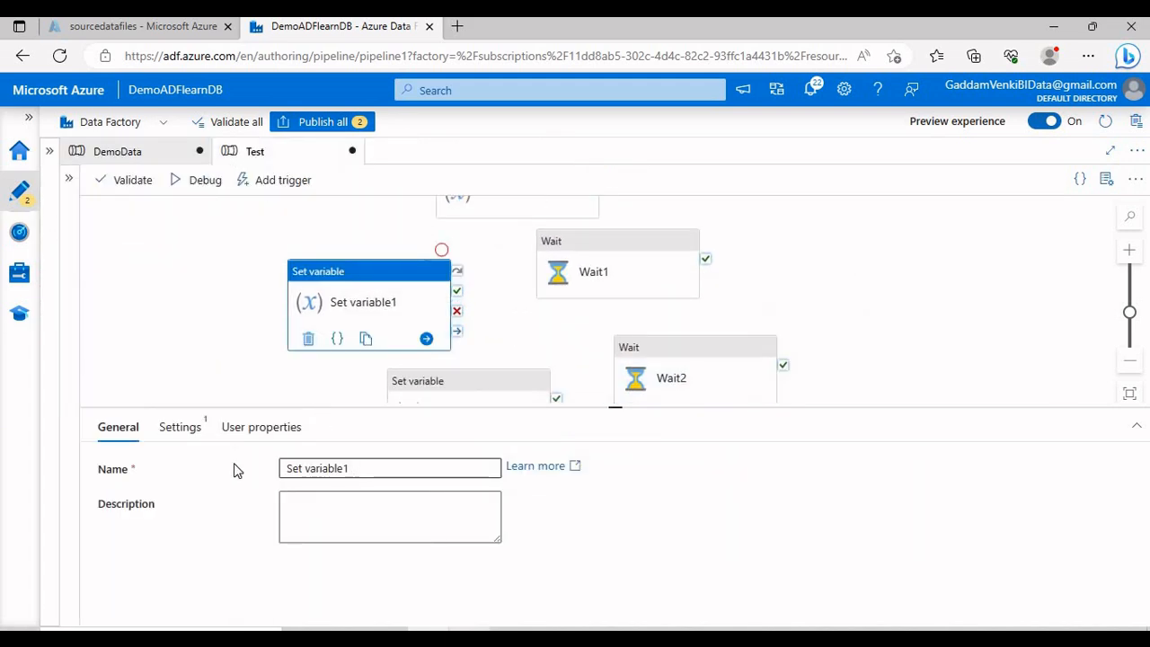
Step: Rename the first two Set variable activities to First and Second
{"action": "key", "text": "ctrl+a"}
{"action": "type", "text": "First"}
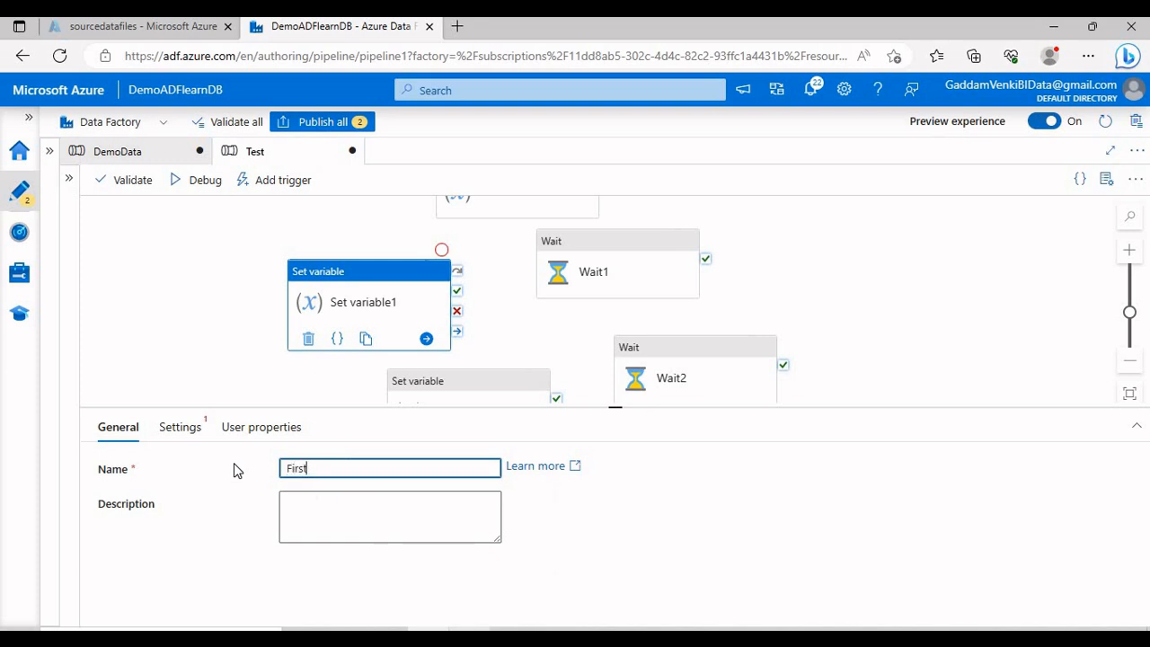
{"action": "left_click", "coordinate": [400, 387]}
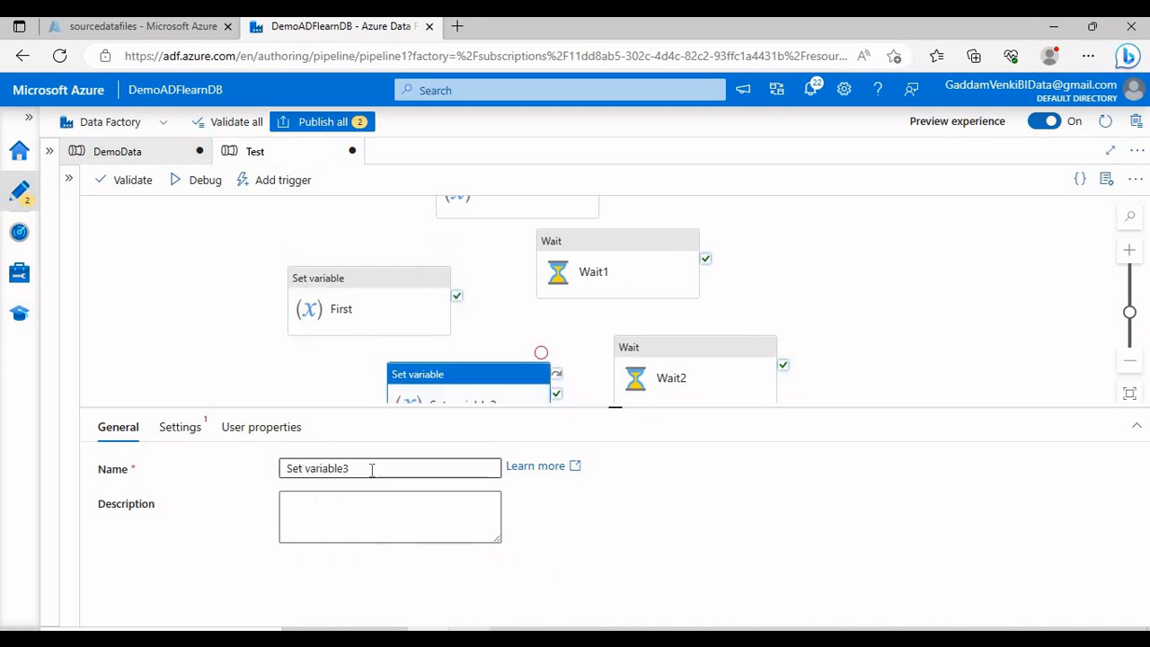
{"action": "key", "text": "ctrl+a"}
{"action": "type", "text": "Second"}
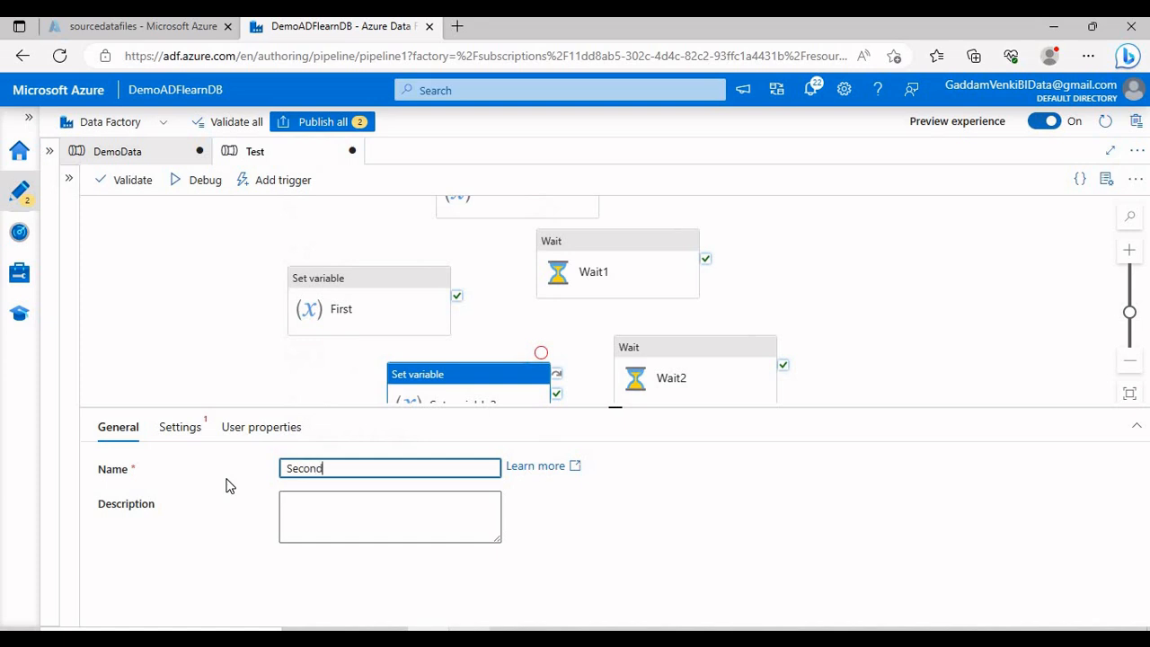
Step: Move First, Second and Set variable2 into a column down the left of the canvas
{"action": "left_click_drag", "start_coordinate": [434, 308], "coordinate": [320, 257]}
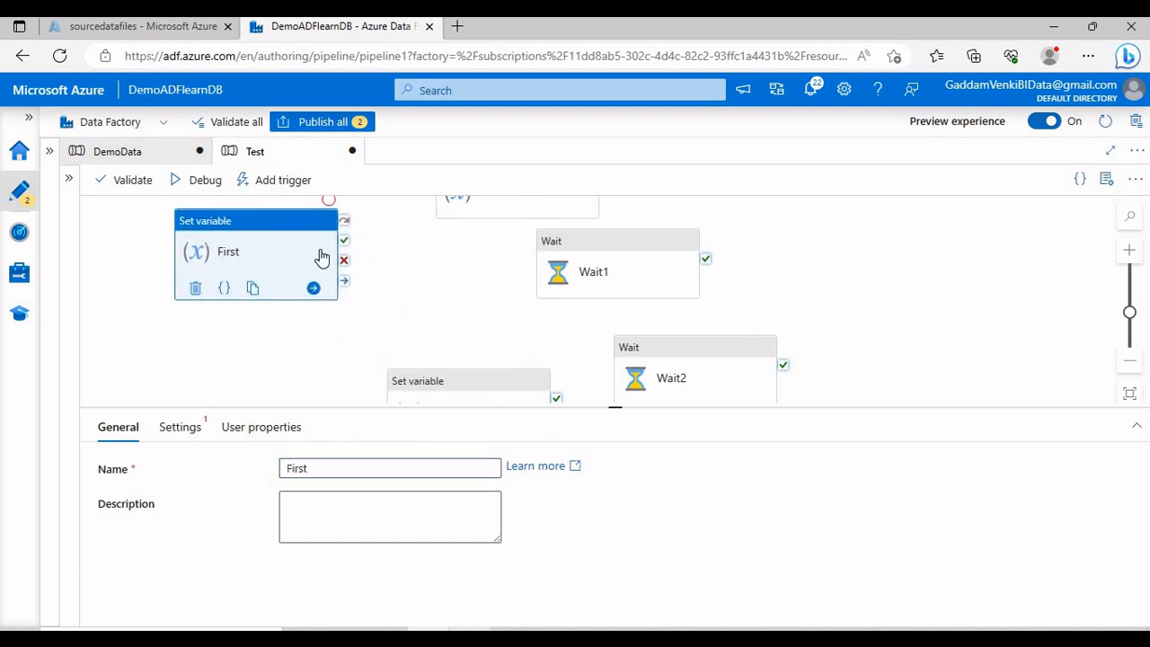
{"action": "scroll", "coordinate": [379, 282], "scroll_direction": "down", "scroll_amount": 1}
{"action": "left_click_drag", "start_coordinate": [431, 390], "coordinate": [229, 367]}
{"action": "left_click_drag", "start_coordinate": [400, 318], "coordinate": [435, 415]}
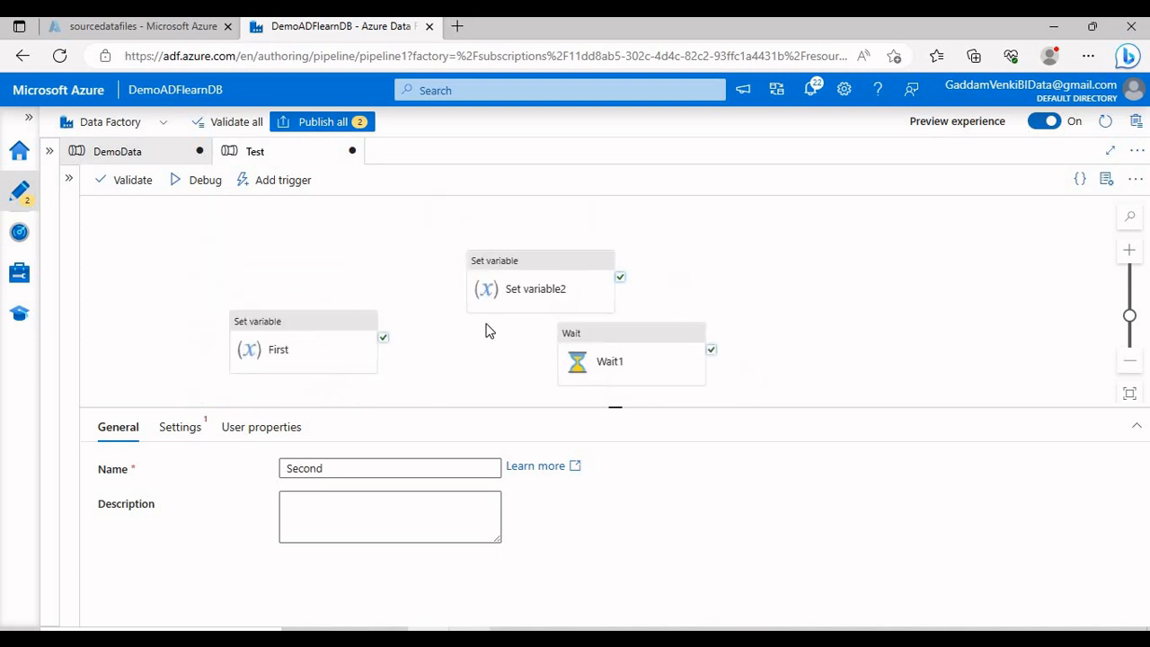
{"action": "left_click_drag", "start_coordinate": [502, 284], "coordinate": [475, 339]}
{"action": "left_click_drag", "start_coordinate": [435, 267], "coordinate": [414, 138]}
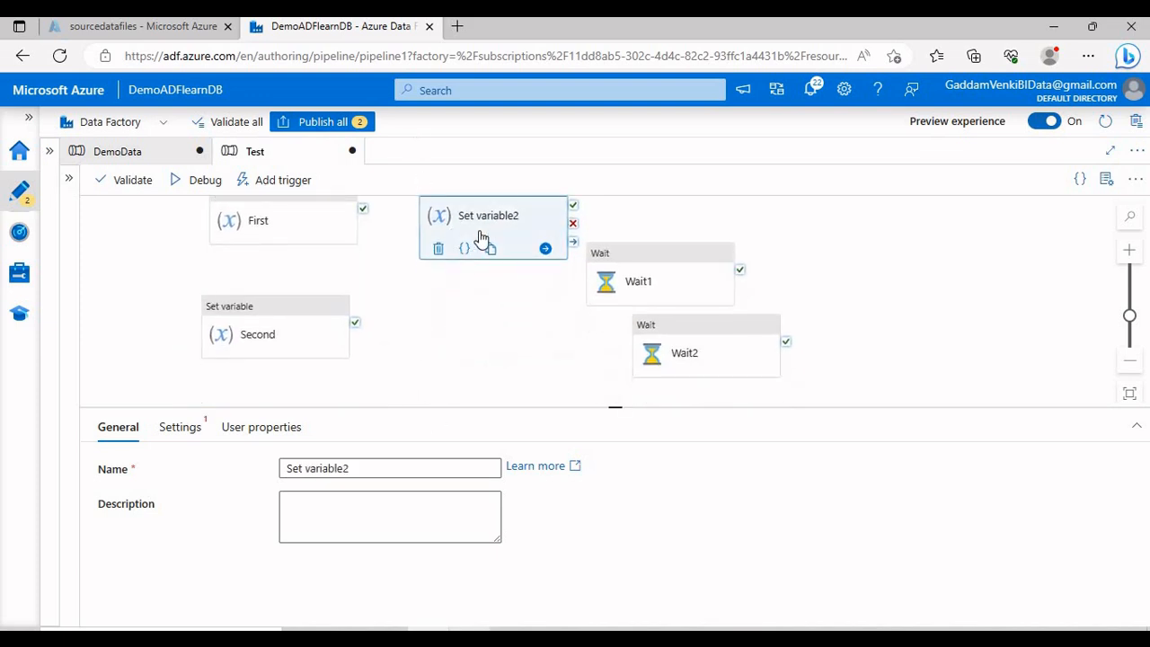
{"action": "left_click_drag", "start_coordinate": [479, 232], "coordinate": [424, 424]}
Step: Rename Set variable2 to Third and line it up beneath Second
{"action": "left_click", "coordinate": [215, 470]}
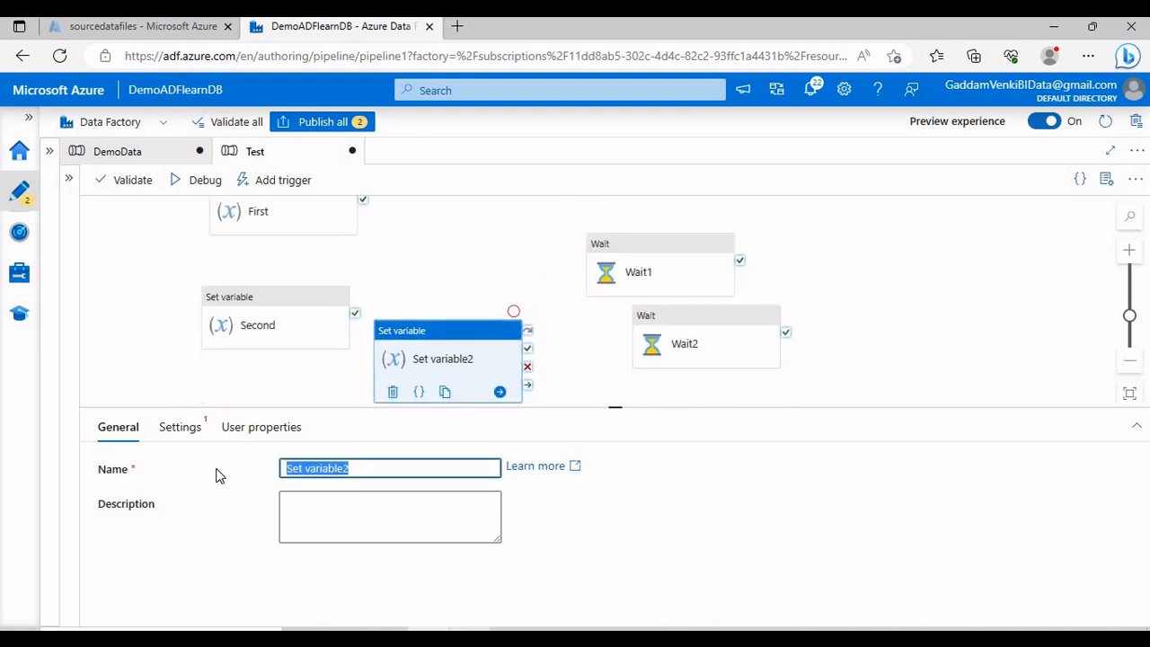
{"action": "type", "text": "Third"}
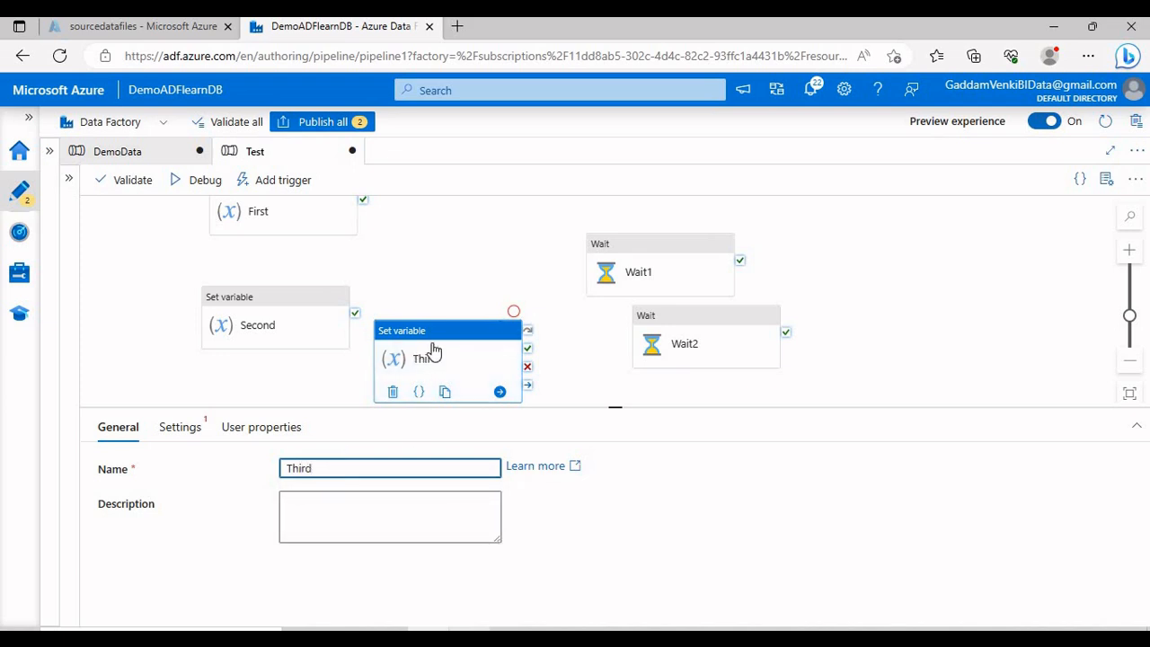
{"action": "left_click_drag", "start_coordinate": [432, 348], "coordinate": [242, 415]}
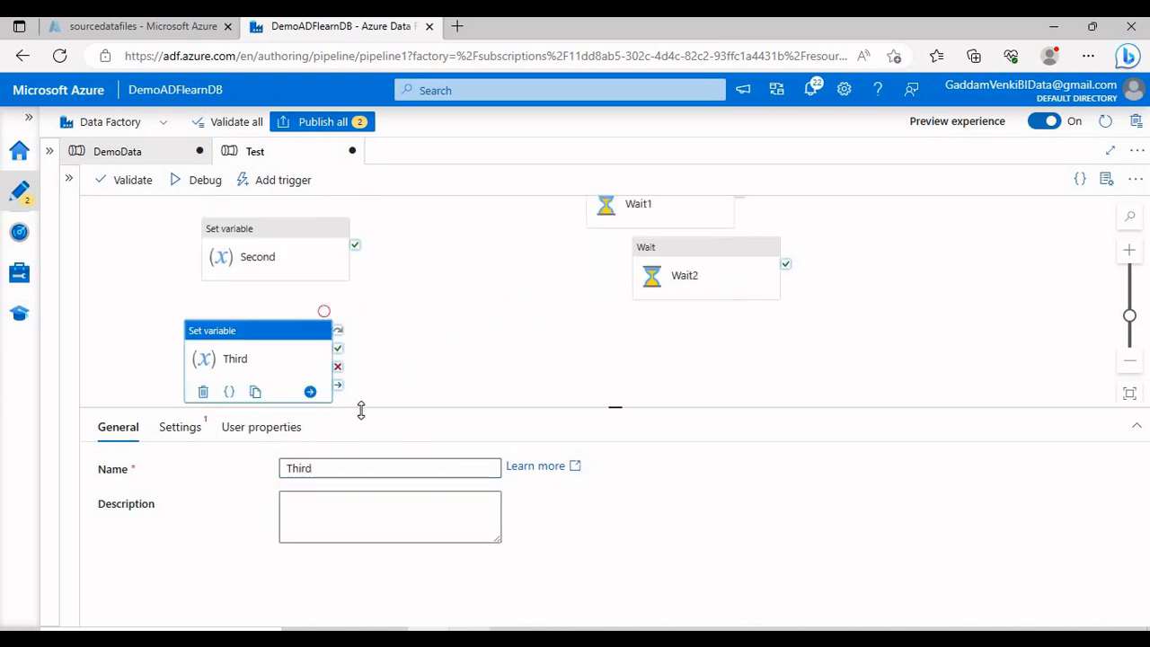
{"action": "left_click_drag", "start_coordinate": [361, 410], "coordinate": [362, 491]}
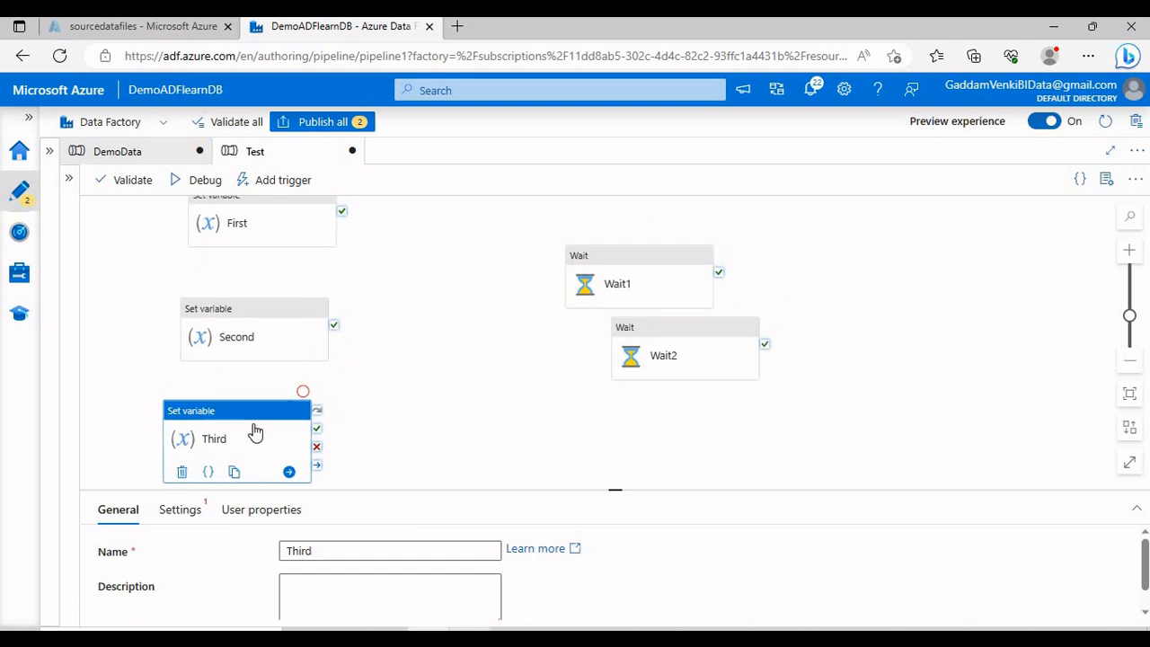
{"action": "left_click_drag", "start_coordinate": [255, 432], "coordinate": [267, 428]}
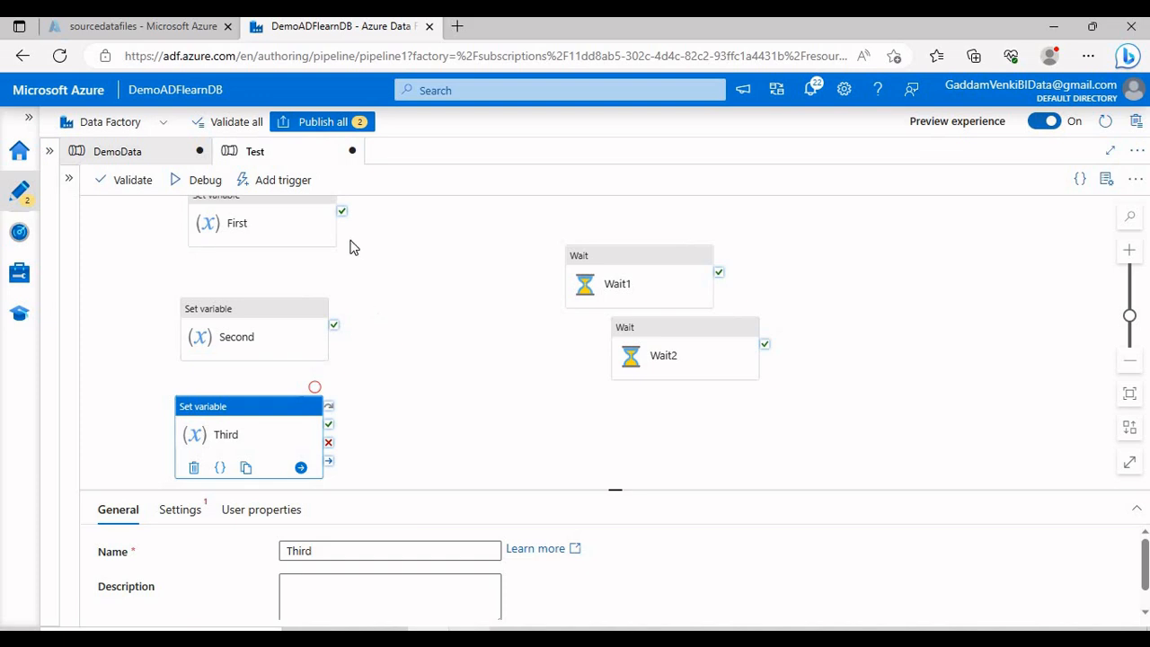
Step: Link First, Second and Third to Wait1 with on-success arrows
{"action": "left_click_drag", "start_coordinate": [342, 212], "coordinate": [586, 305]}
{"action": "left_click_drag", "start_coordinate": [333, 324], "coordinate": [521, 334]}
{"action": "left_click_drag", "start_coordinate": [328, 429], "coordinate": [428, 409]}
{"action": "left_click_drag", "start_coordinate": [575, 341], "coordinate": [570, 364]}
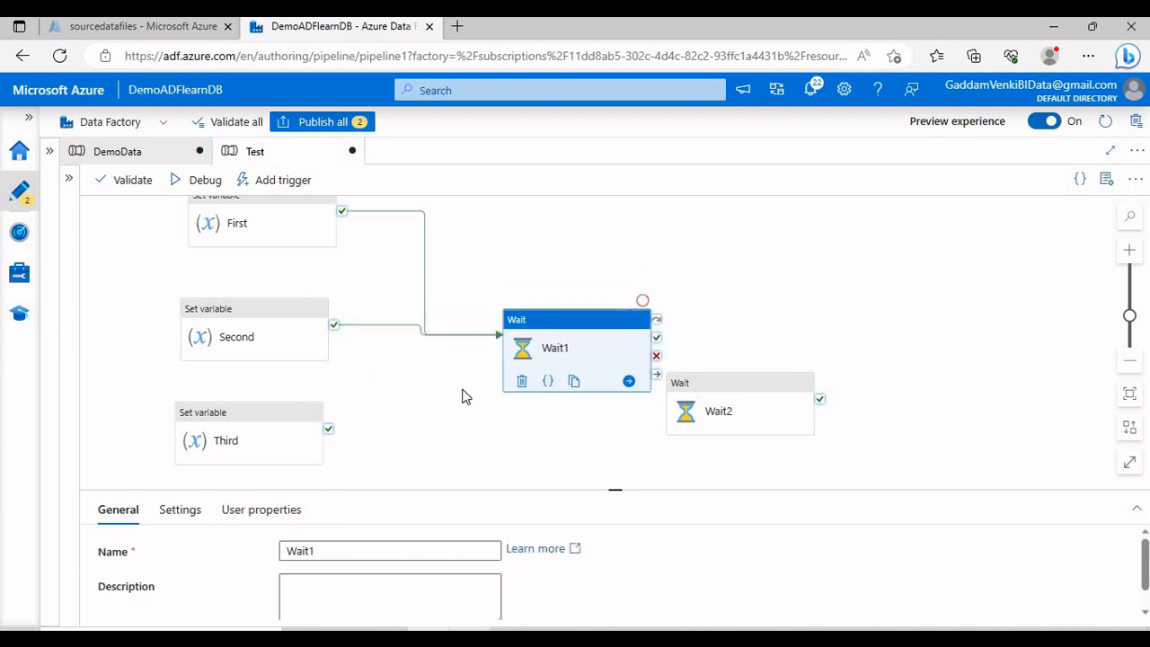
{"action": "left_click_drag", "start_coordinate": [330, 431], "coordinate": [492, 382]}
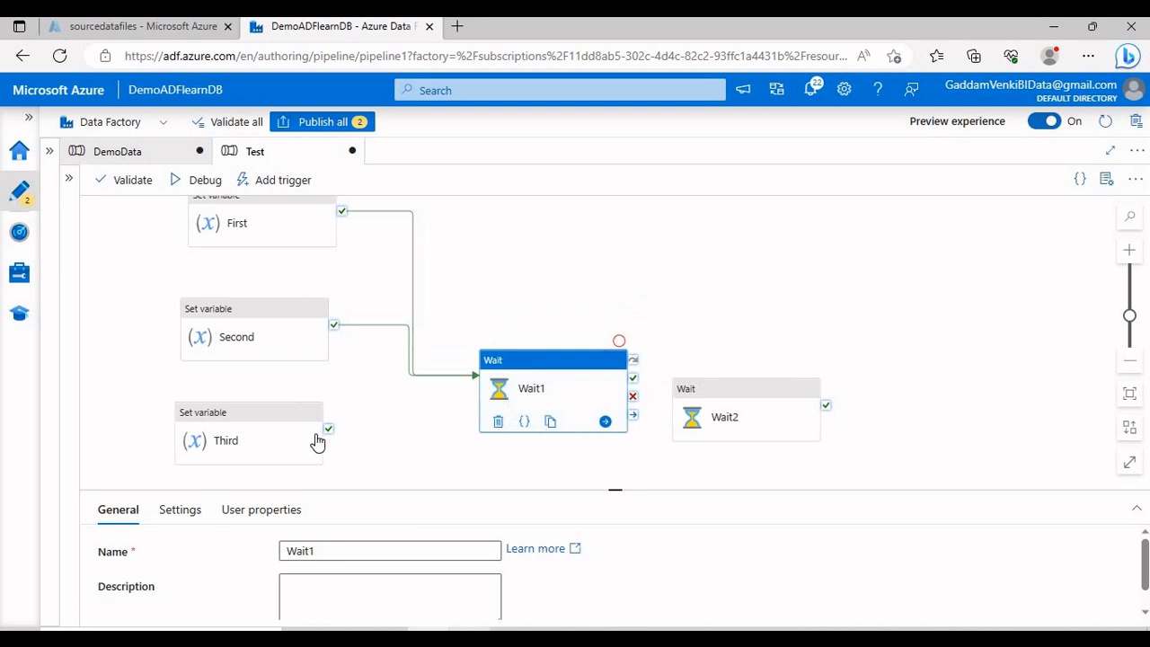
{"action": "left_click_drag", "start_coordinate": [328, 429], "coordinate": [493, 359]}
{"action": "left_click", "coordinate": [496, 428]}
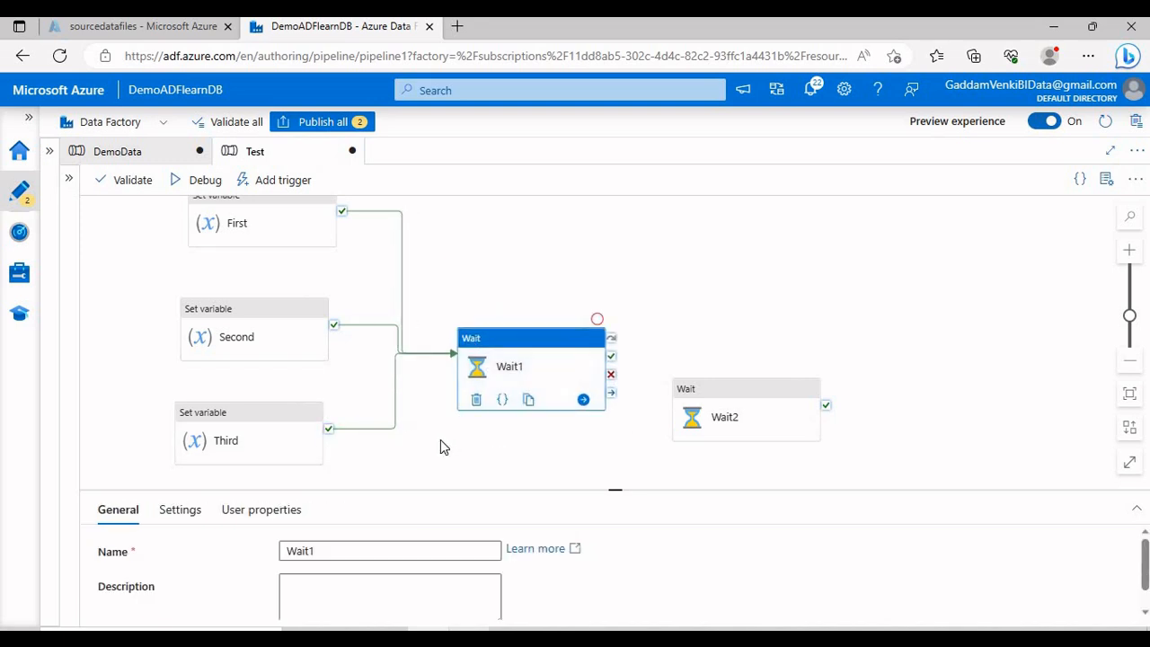
{"action": "left_click", "coordinate": [186, 515]}
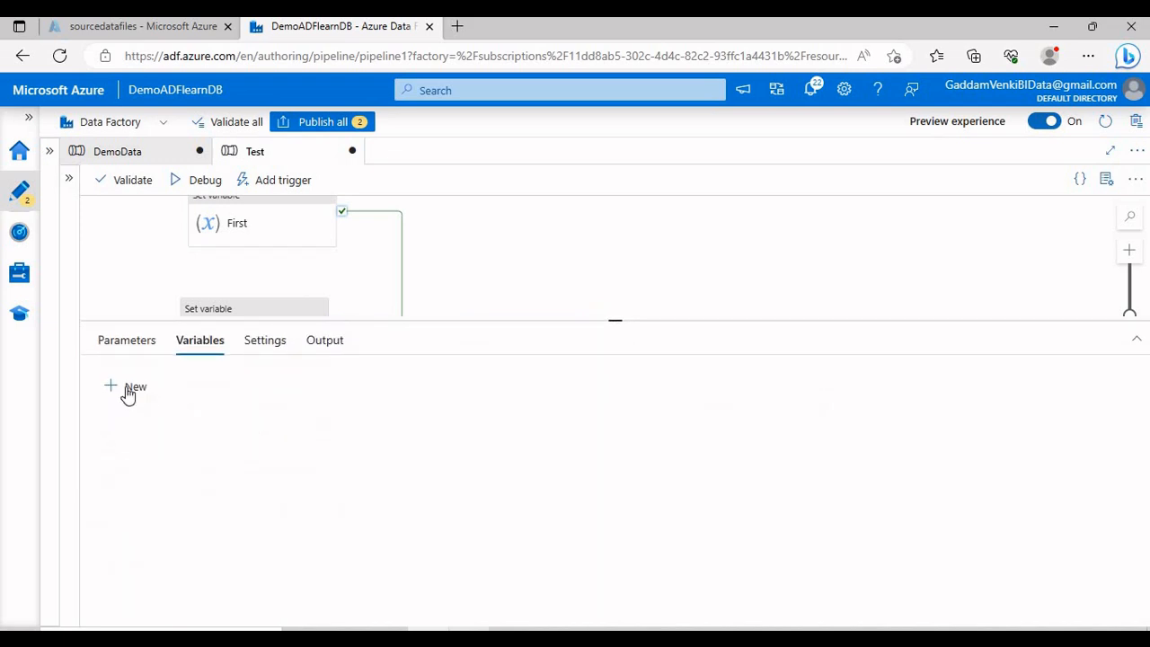
Step: Add three String variable rows and name them First, Second and Third
{"action": "left_click", "coordinate": [130, 388]}
{"action": "left_click", "coordinate": [130, 388]}
{"action": "left_click", "coordinate": [178, 443]}
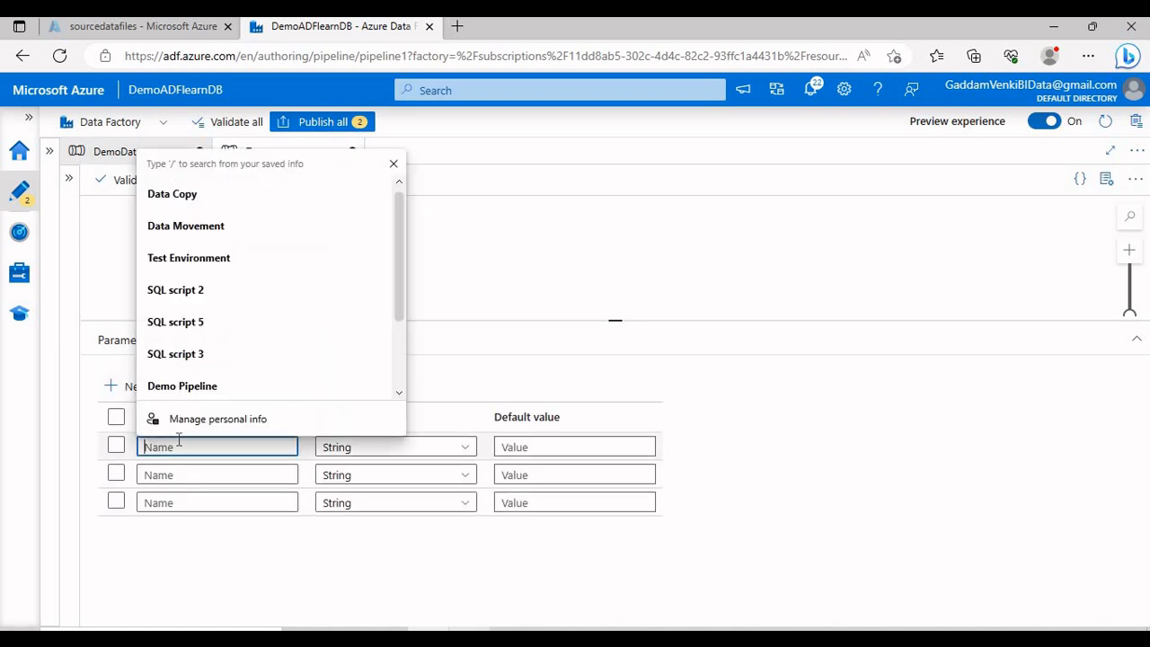
{"action": "type", "text": "First"}
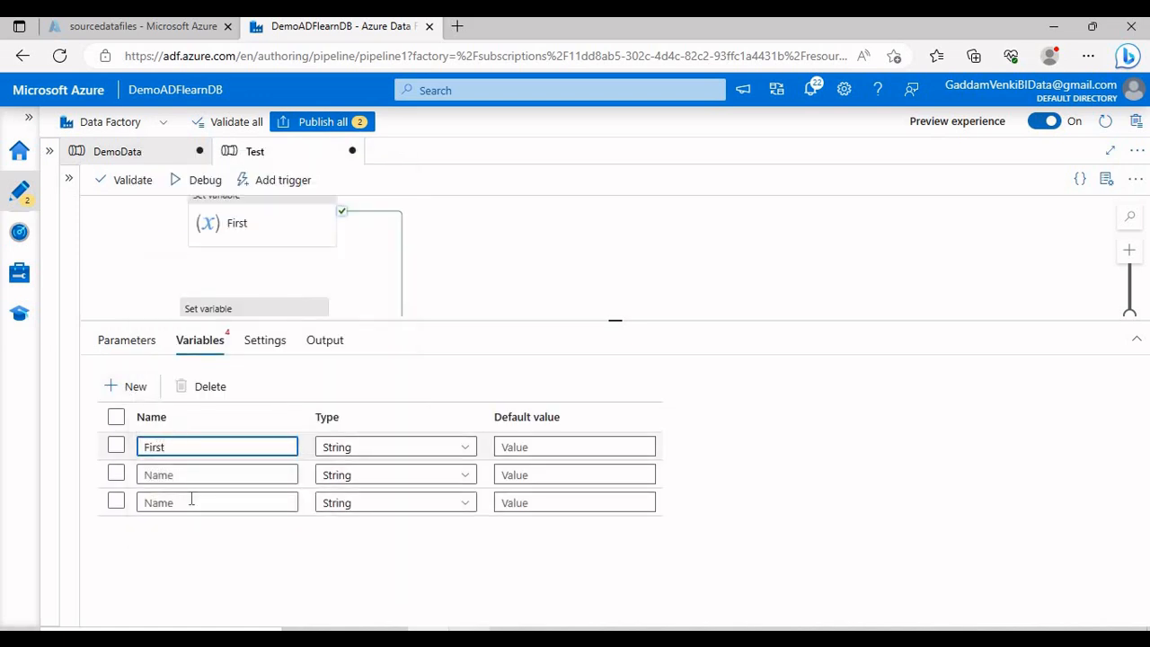
{"action": "left_click", "coordinate": [205, 477]}
{"action": "type", "text": "Second"}
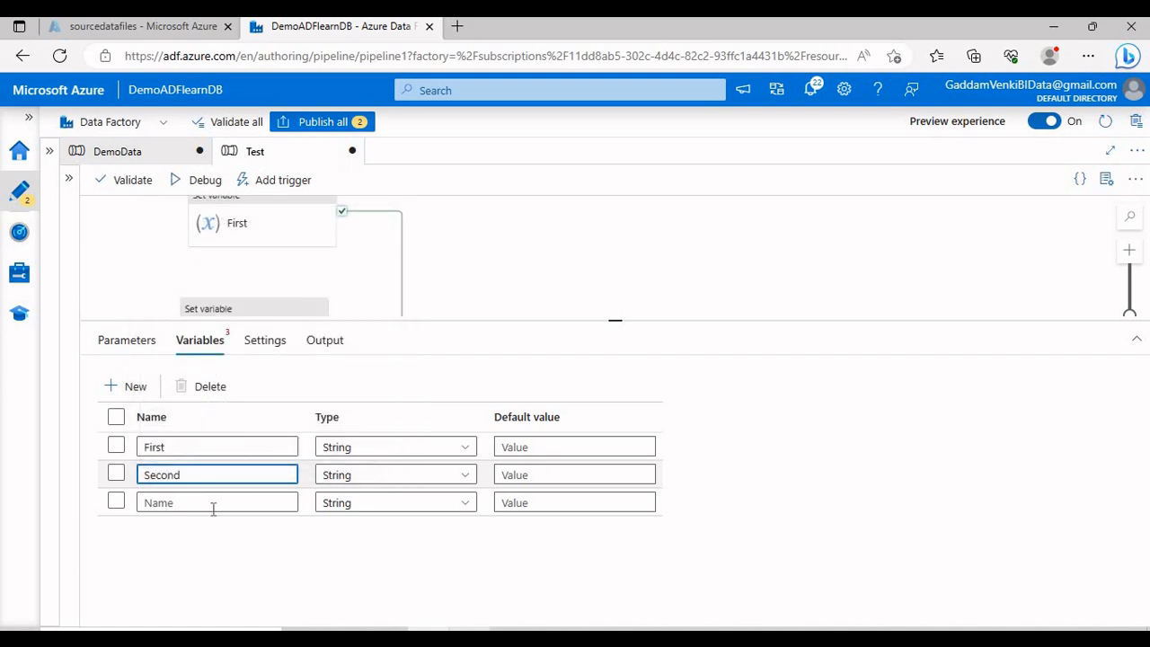
{"action": "left_click", "coordinate": [213, 508]}
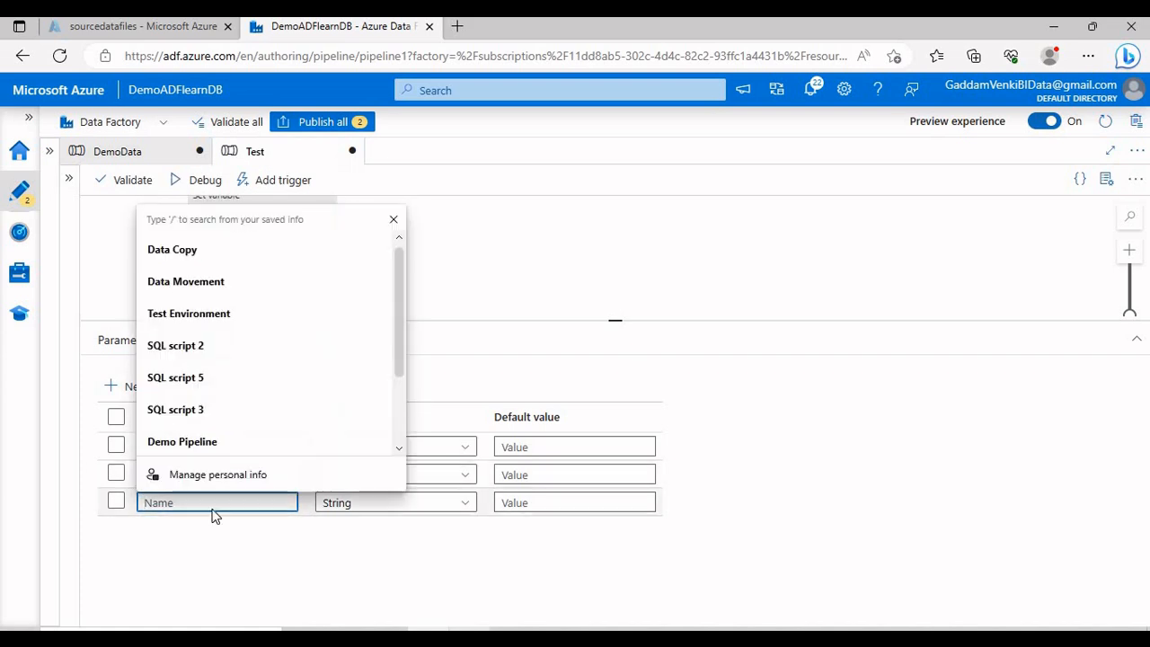
{"action": "type", "text": "Third"}
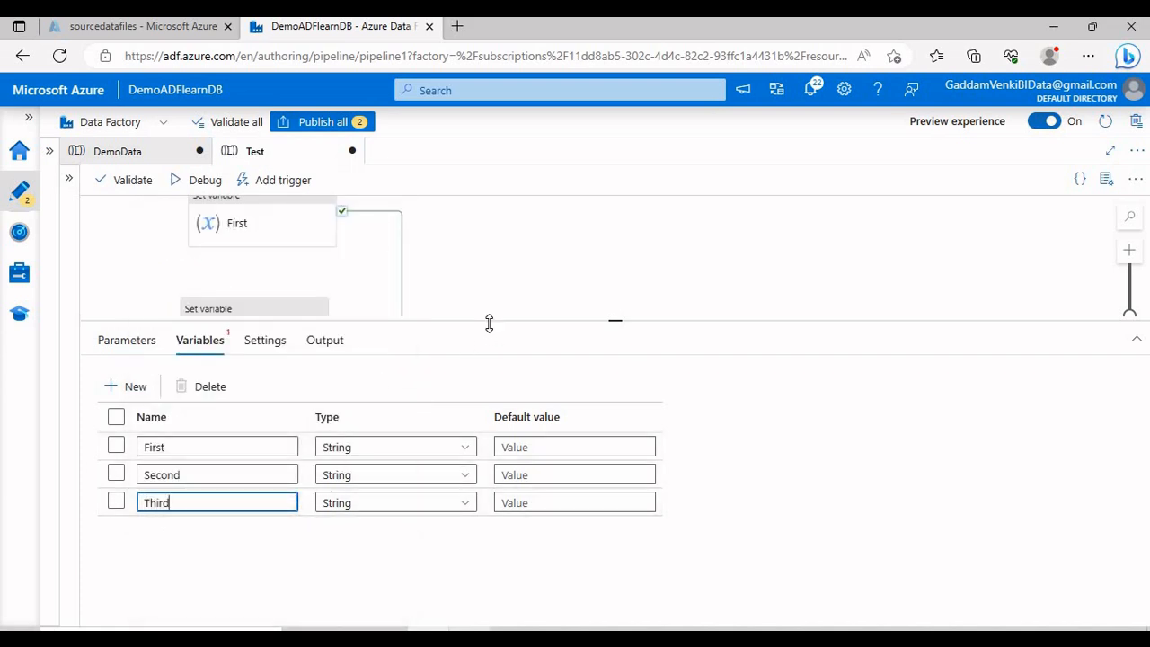
Step: Make the First activity set the First variable to DAX
{"action": "left_click", "coordinate": [257, 225]}
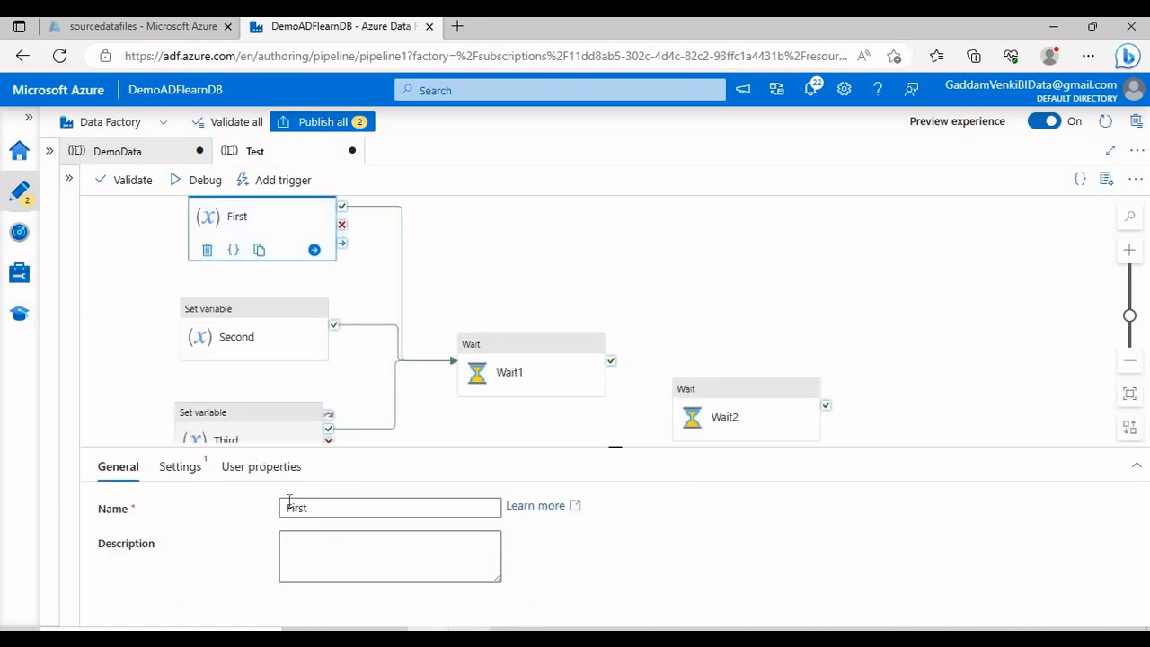
{"action": "left_click", "coordinate": [185, 467]}
{"action": "left_click", "coordinate": [324, 542]}
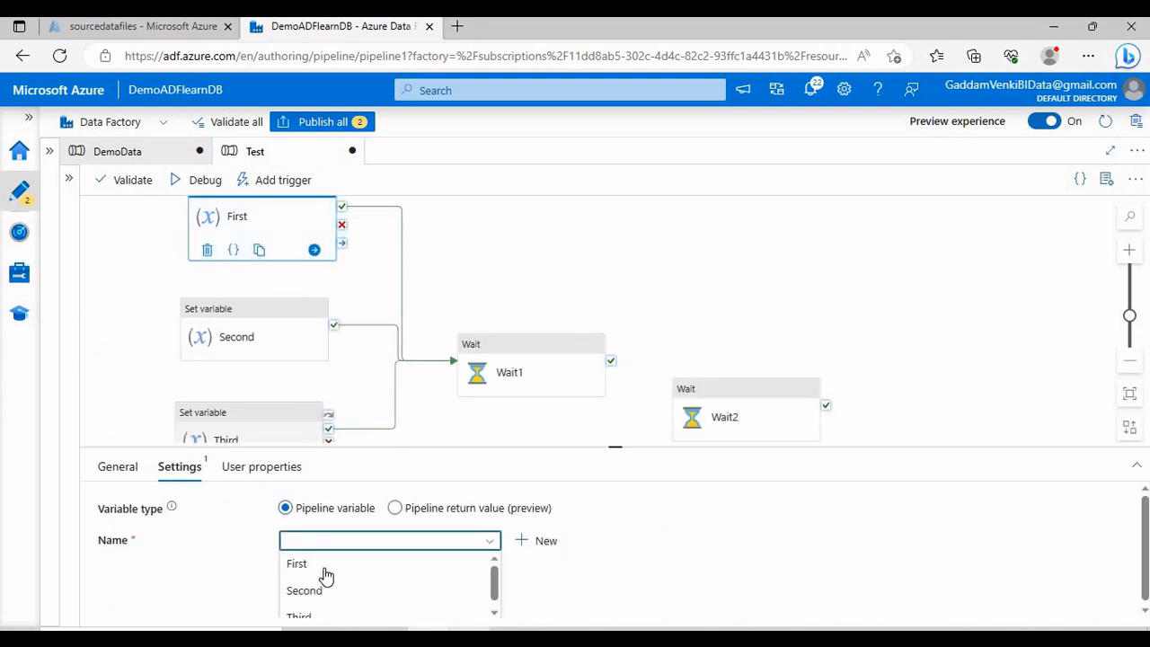
{"action": "left_click", "coordinate": [322, 563]}
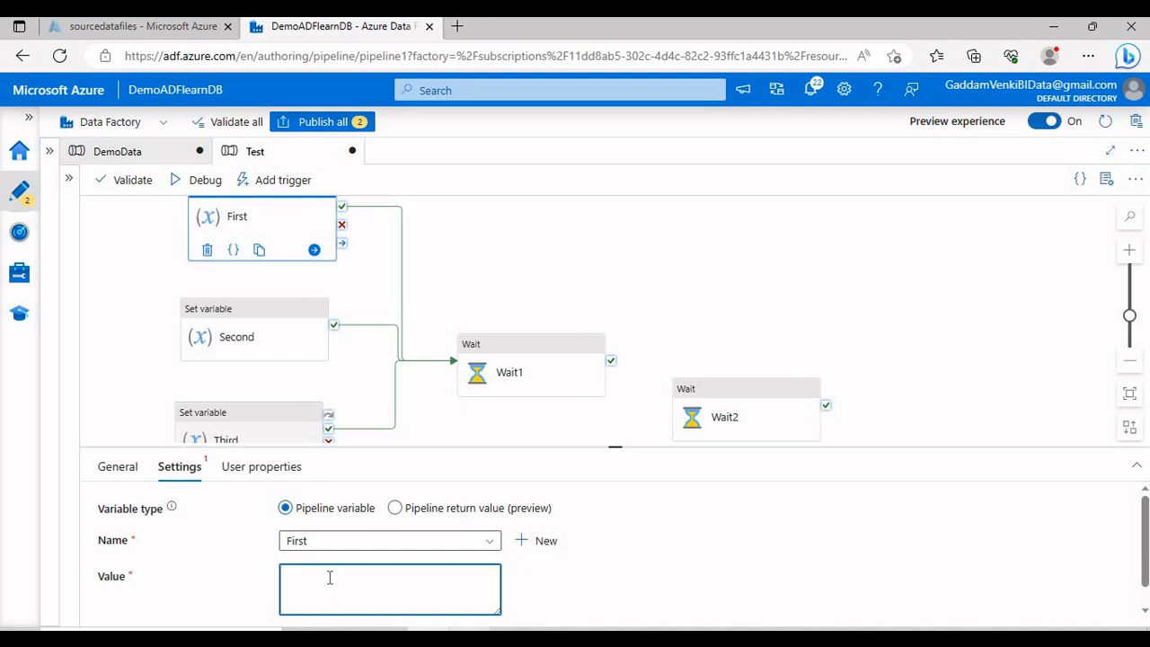
{"action": "type", "text": "DAX"}
Step: Point the Second and Third activities at the Second and Third variables
{"action": "left_click", "coordinate": [265, 349]}
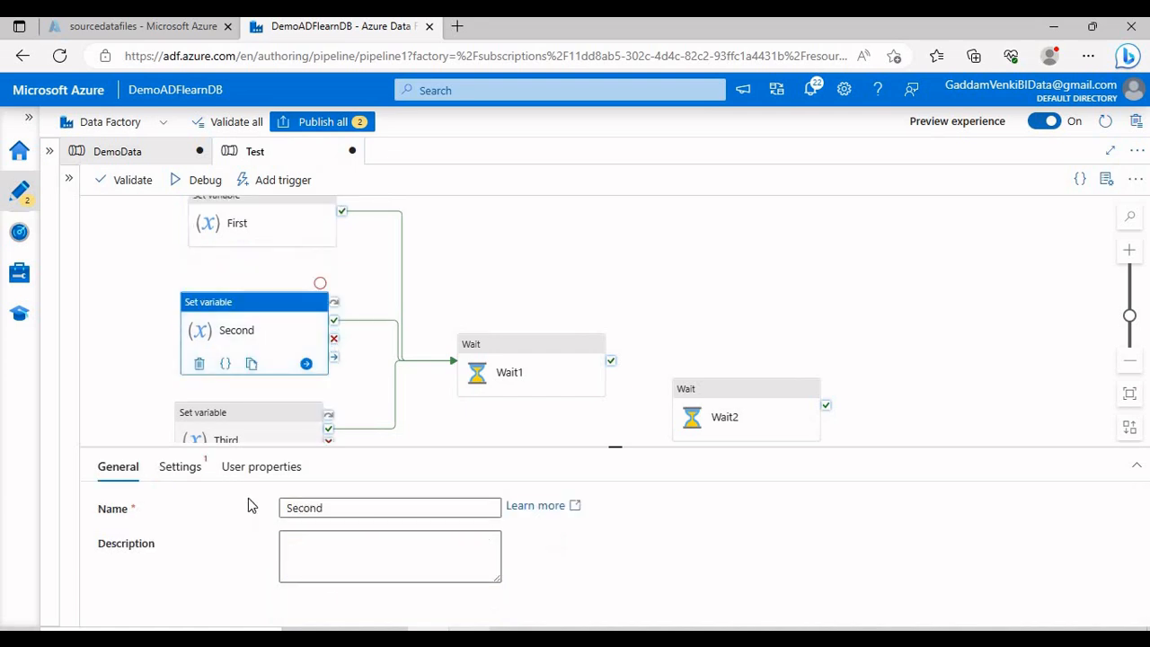
{"action": "left_click", "coordinate": [180, 466]}
{"action": "left_click", "coordinate": [328, 542]}
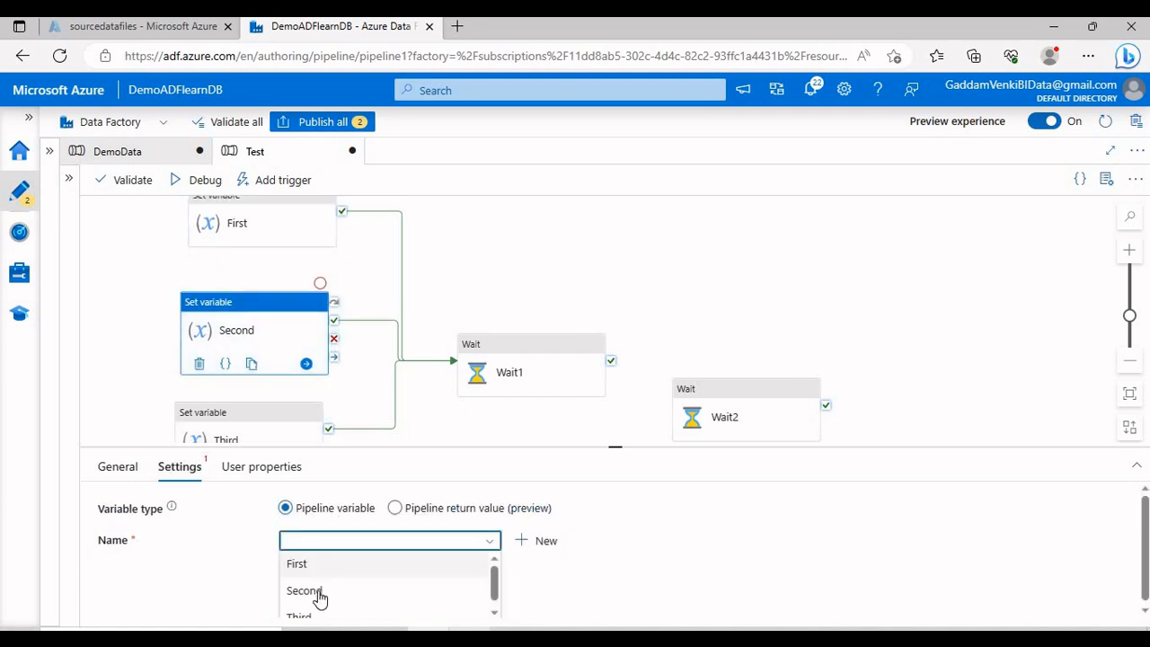
{"action": "left_click", "coordinate": [321, 592]}
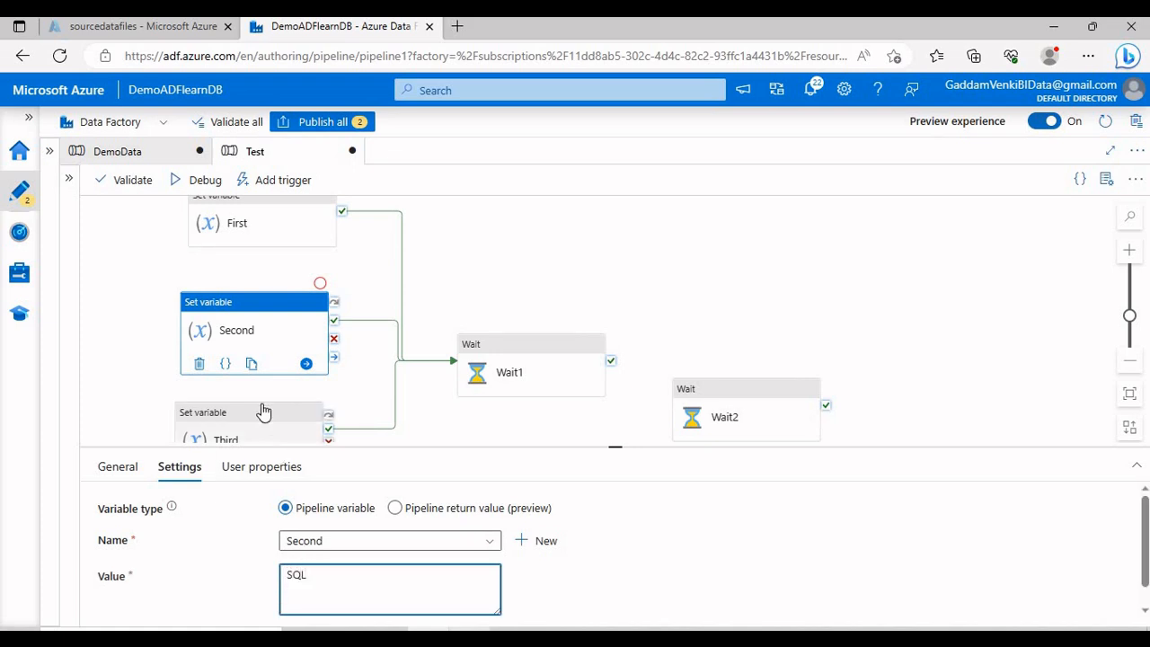
{"action": "left_click", "coordinate": [253, 431]}
{"action": "left_click", "coordinate": [188, 471]}
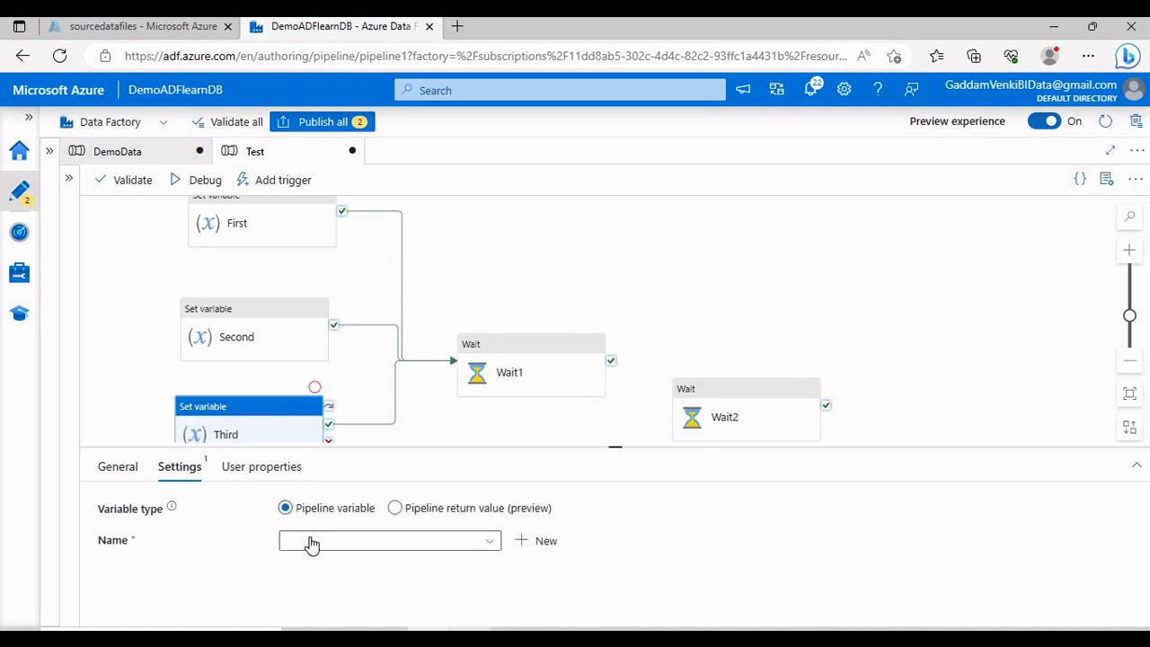
{"action": "left_click", "coordinate": [308, 542]}
{"action": "left_click", "coordinate": [304, 617]}
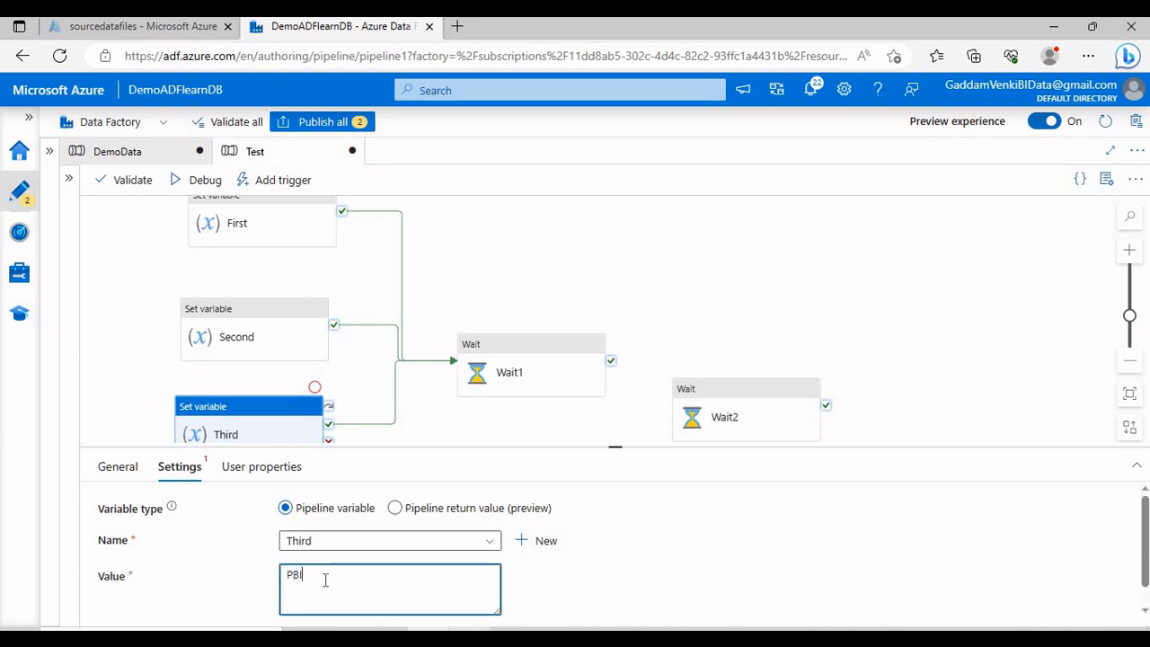
Step: Connect Wait1's success output to Wait2
{"action": "left_click", "coordinate": [554, 244]}
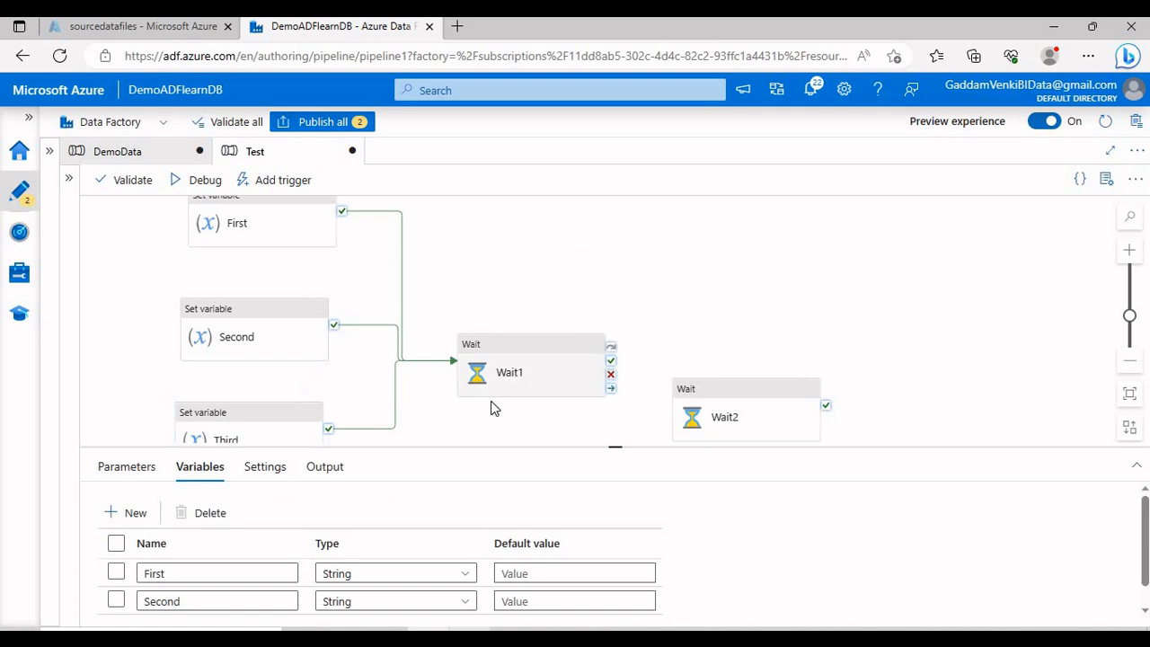
{"action": "left_click_drag", "start_coordinate": [591, 410], "coordinate": [653, 384]}
{"action": "left_click_drag", "start_coordinate": [675, 342], "coordinate": [751, 392]}
{"action": "left_click", "coordinate": [785, 359]}
{"action": "left_click_drag", "start_coordinate": [657, 424], "coordinate": [602, 490]}
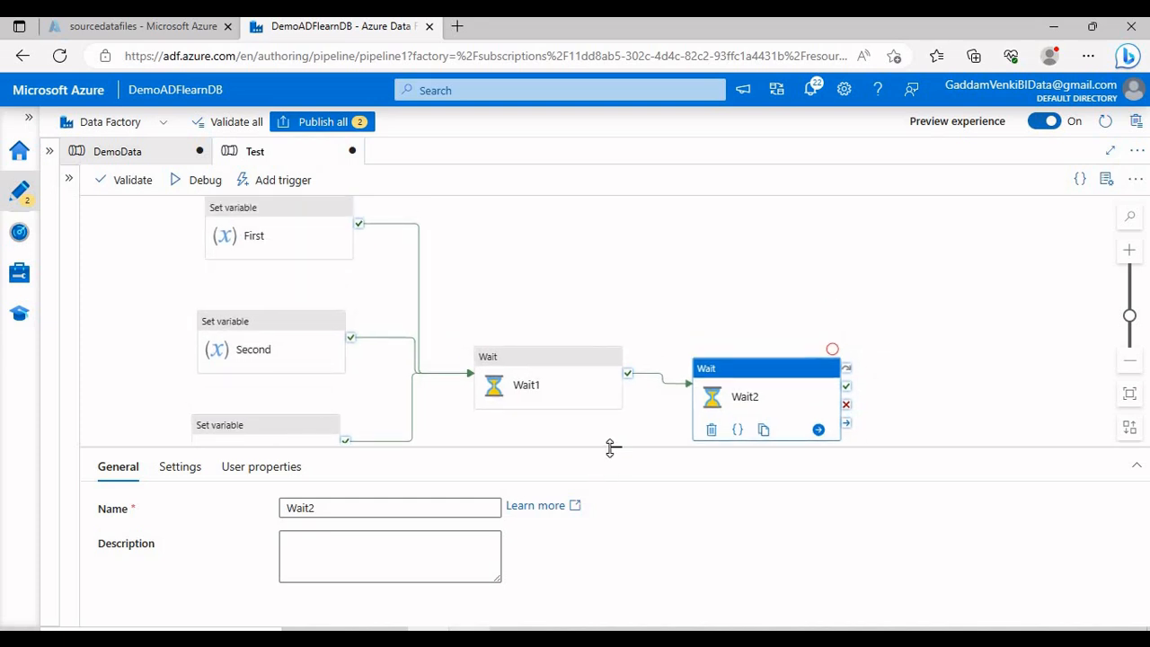
{"action": "left_click_drag", "start_coordinate": [611, 447], "coordinate": [618, 513]}
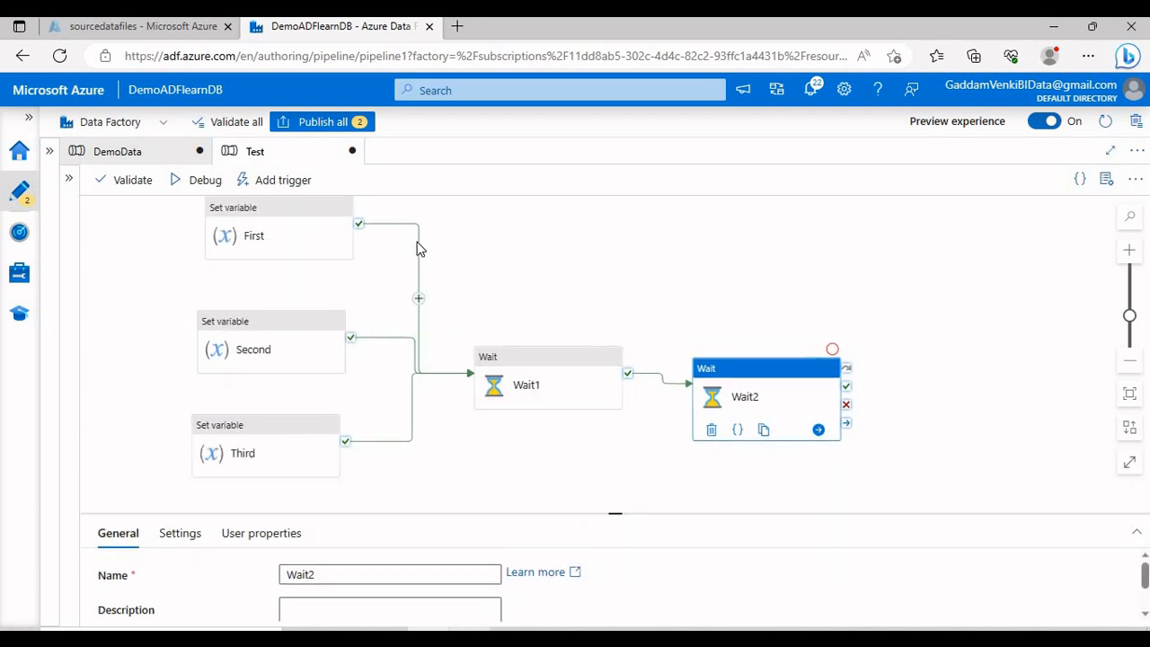
Step: Review the First, Second and Third variable settings and inspect Wait1 and Wait2
{"action": "left_click", "coordinate": [417, 242]}
{"action": "left_click", "coordinate": [316, 250]}
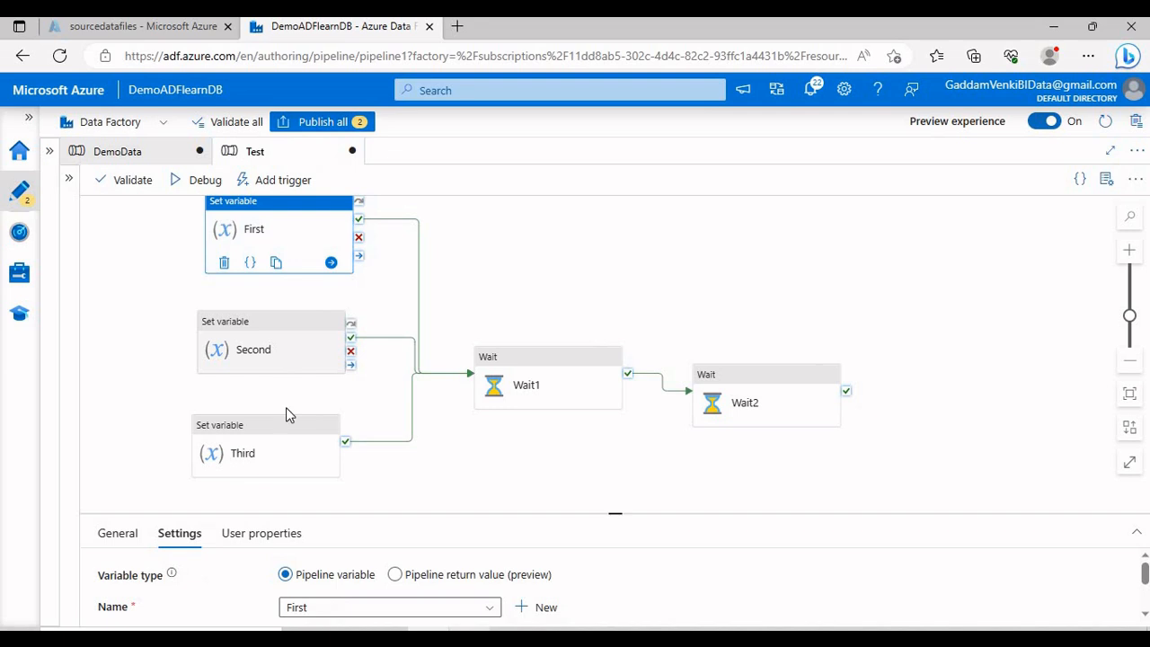
{"action": "left_click", "coordinate": [270, 352]}
{"action": "left_click", "coordinate": [282, 432]}
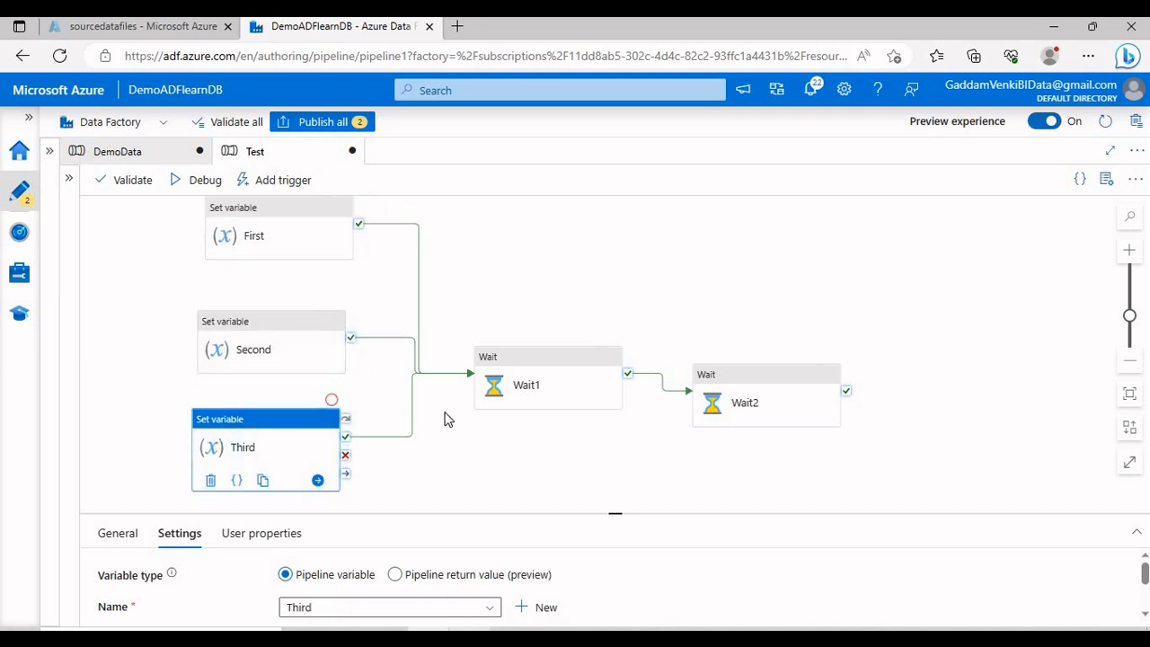
{"action": "left_click", "coordinate": [486, 371]}
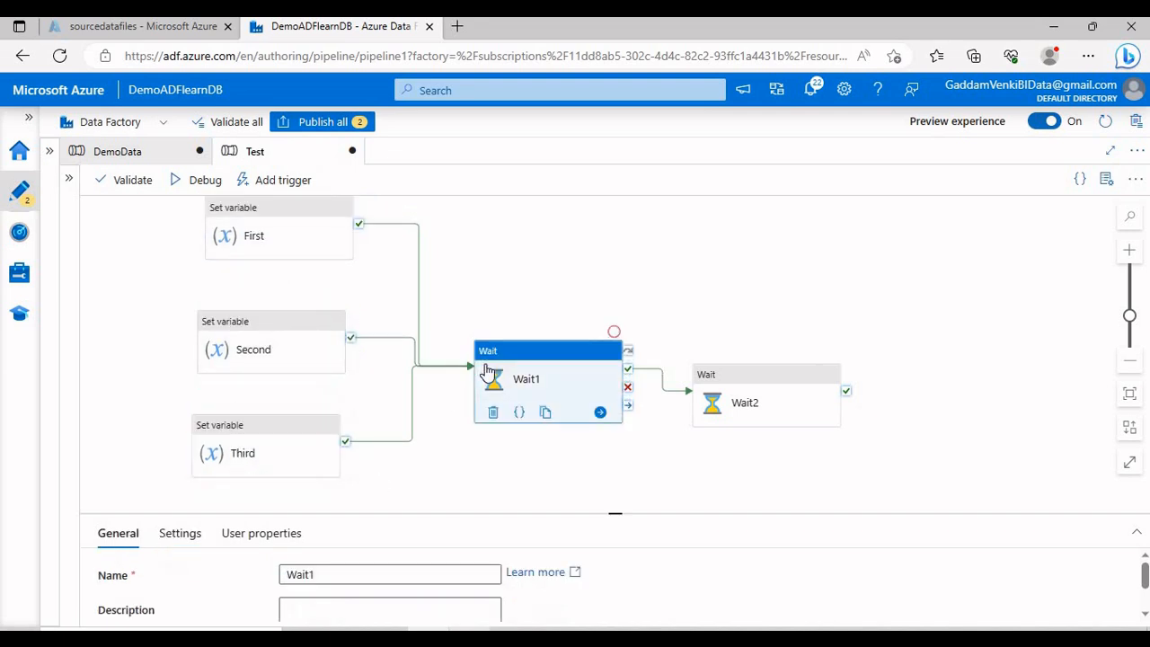
{"action": "left_click", "coordinate": [734, 395]}
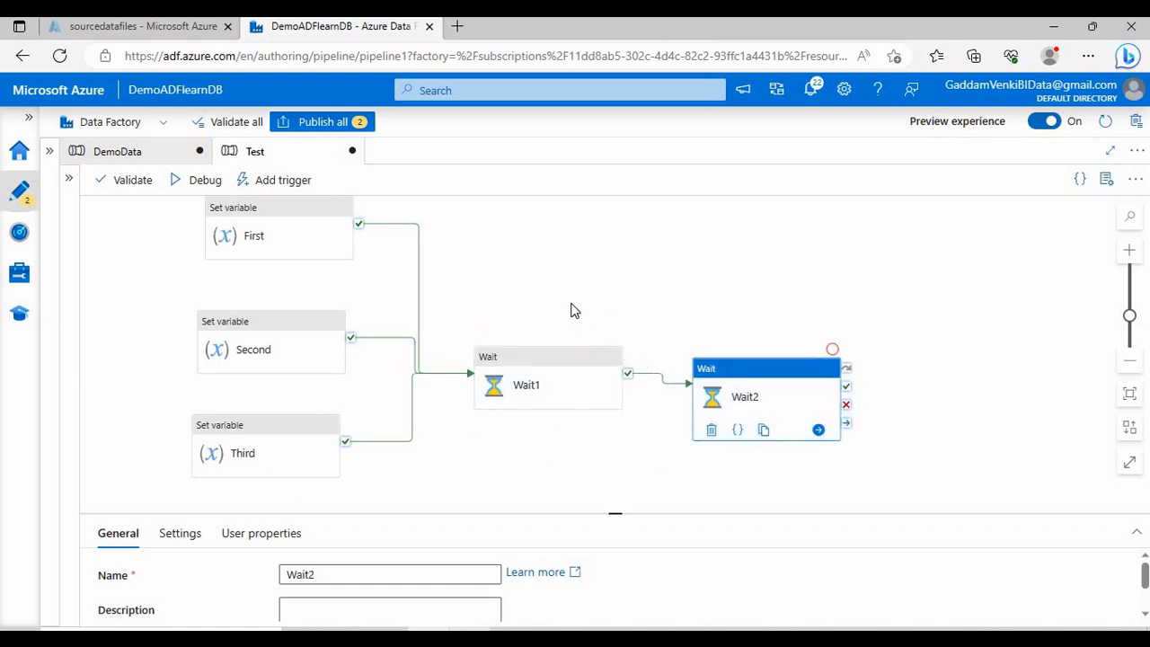
Step: Debug-run the Test pipeline and enlarge the Output panel to follow each activity's status
{"action": "left_click", "coordinate": [199, 180]}
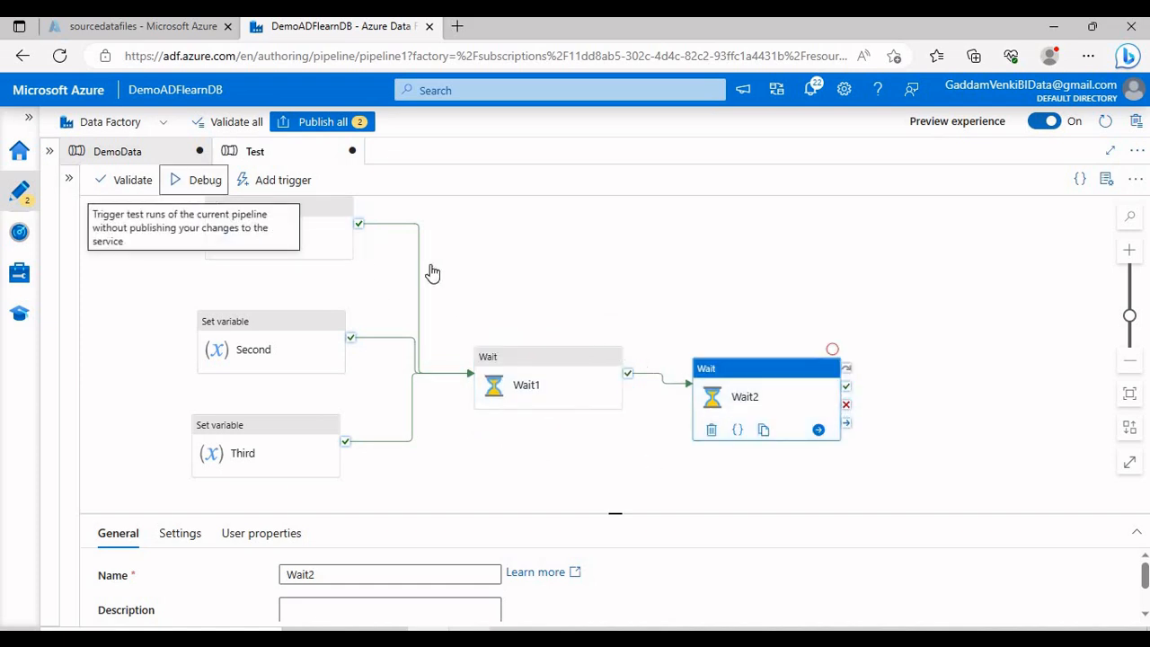
{"action": "left_click", "coordinate": [575, 269]}
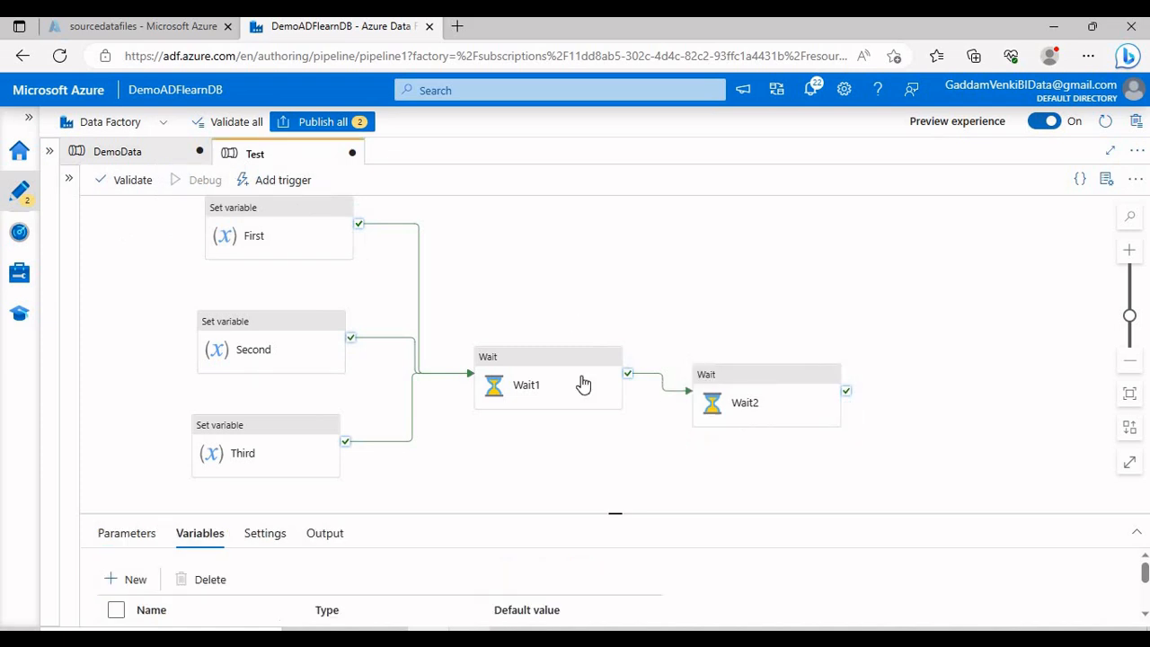
{"action": "left_click_drag", "start_coordinate": [616, 494], "coordinate": [575, 458]}
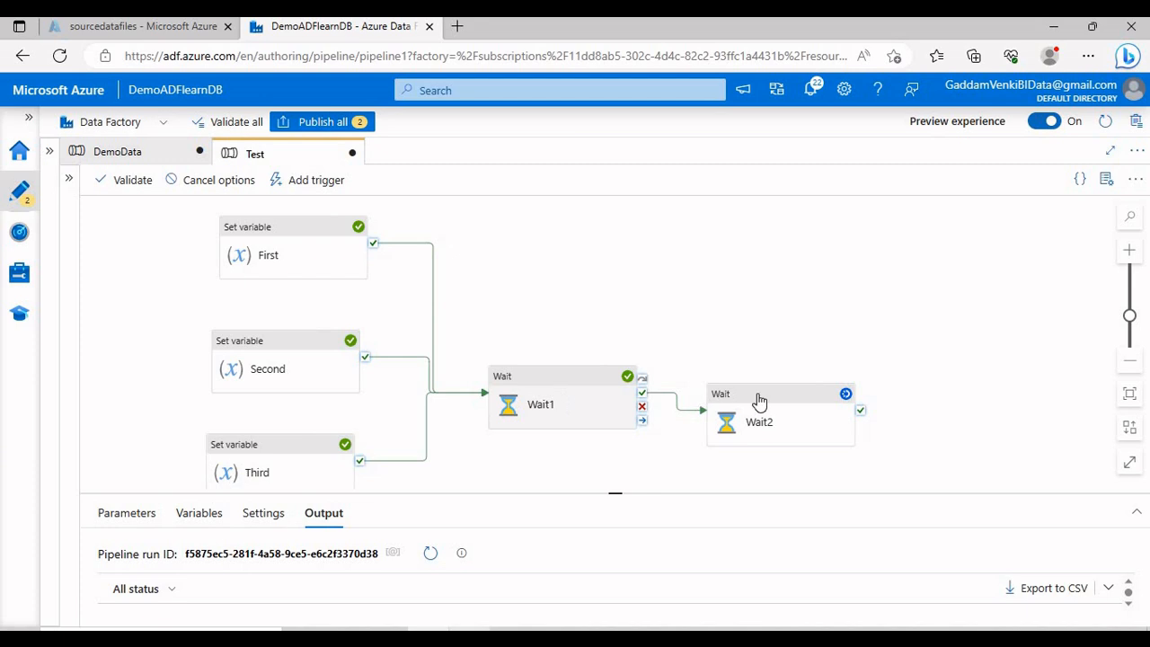
Step: Rename Wait1 to 'Sucess Email Notification'
{"action": "scroll", "coordinate": [662, 439], "scroll_direction": "down", "scroll_amount": 2}
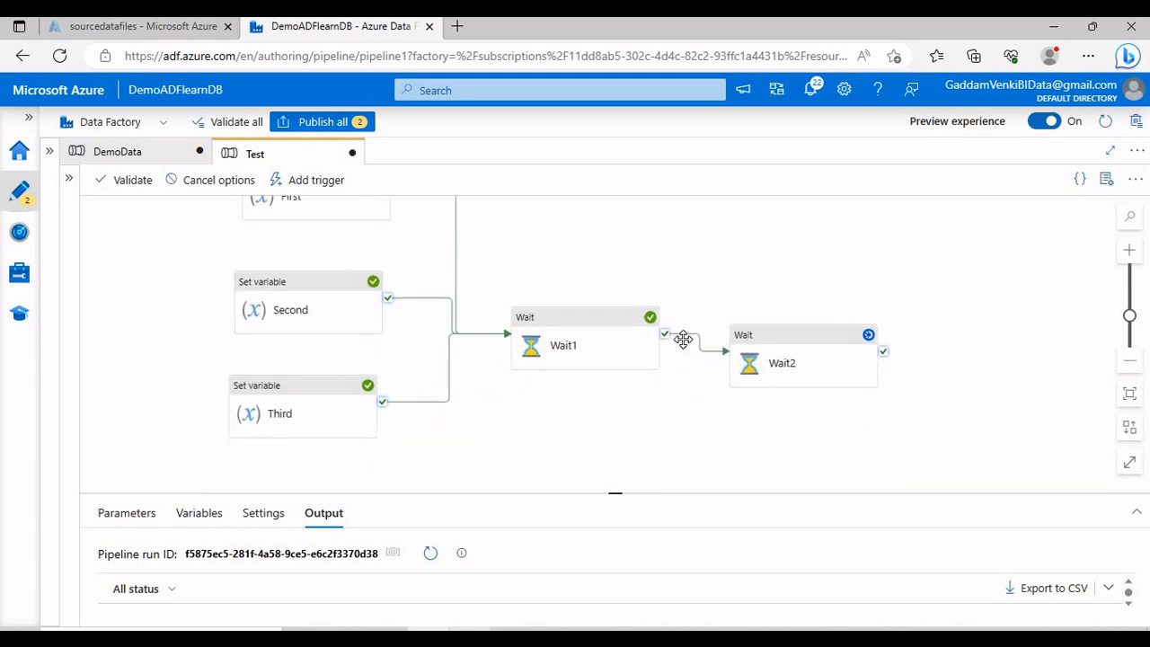
{"action": "left_click", "coordinate": [591, 329]}
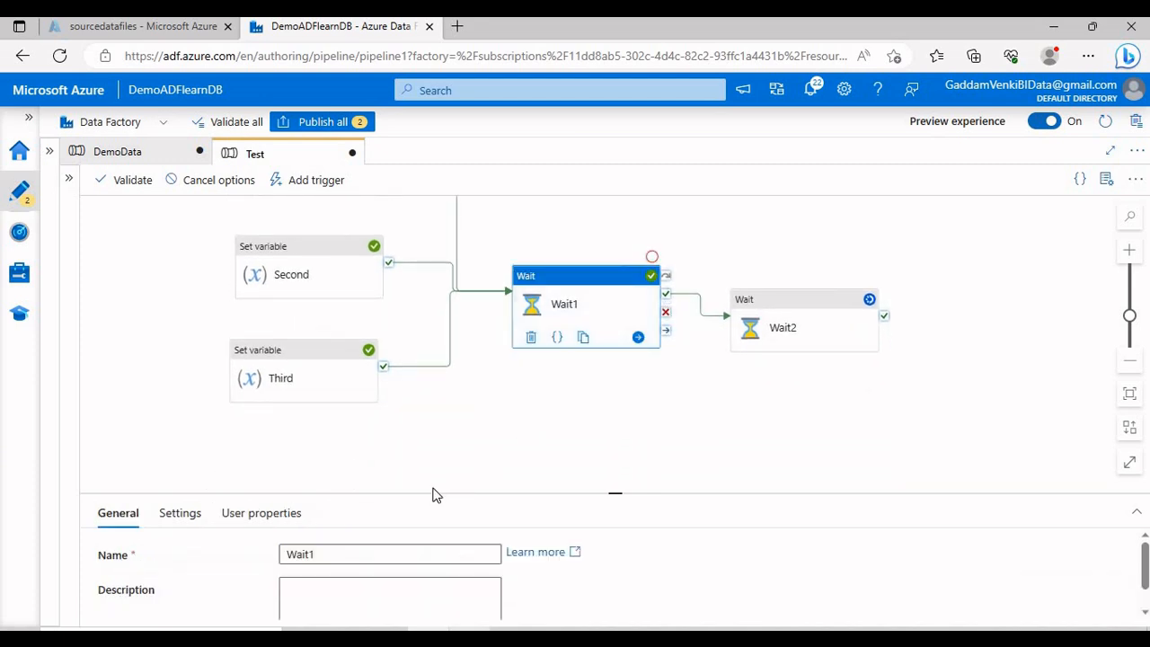
{"action": "left_click_drag", "start_coordinate": [432, 490], "coordinate": [449, 350]}
{"action": "left_click_drag", "start_coordinate": [372, 409], "coordinate": [266, 416]}
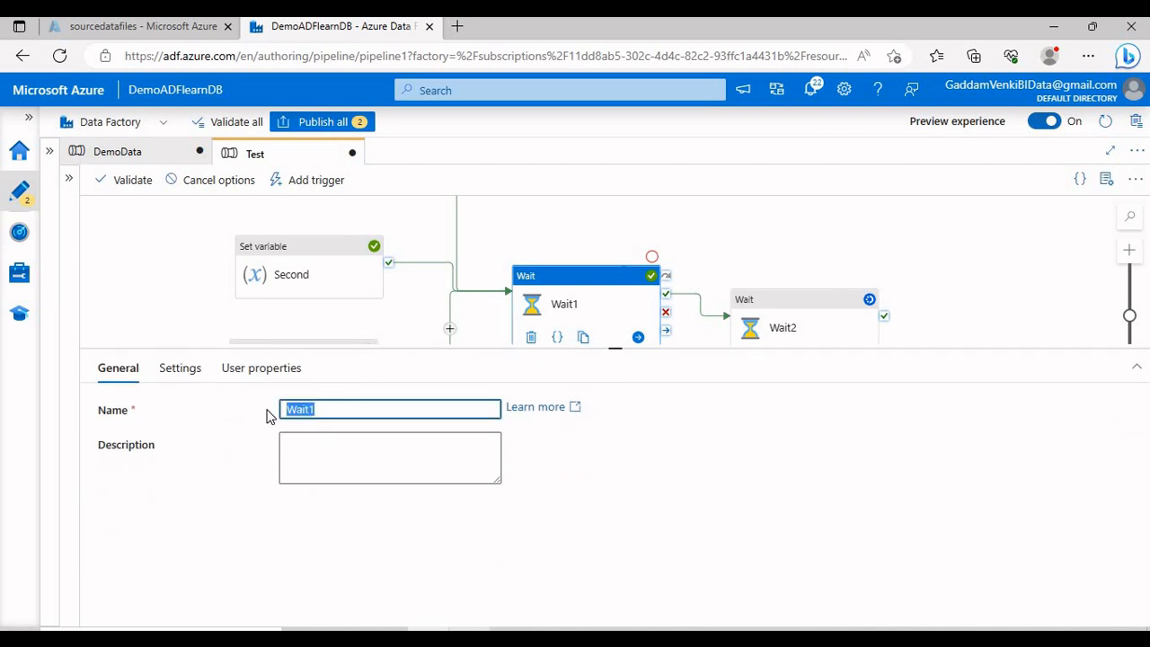
{"action": "type", "text": "Sucess "}
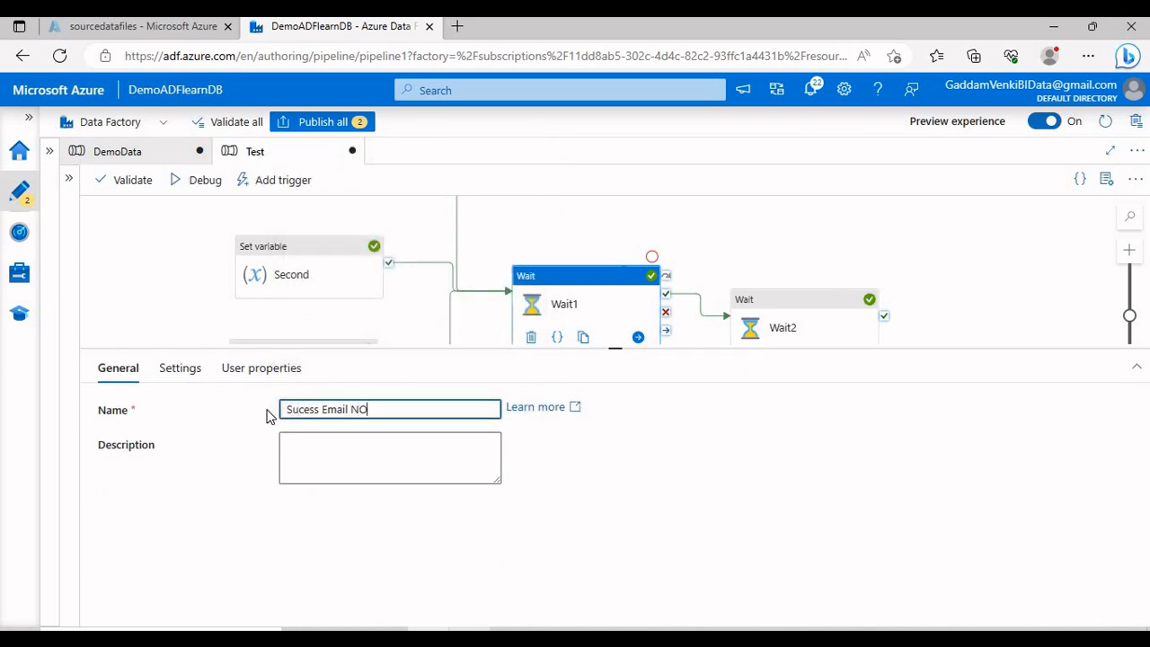
{"action": "type", "text": "Email NO"}
{"action": "key", "text": "BackSpace"}
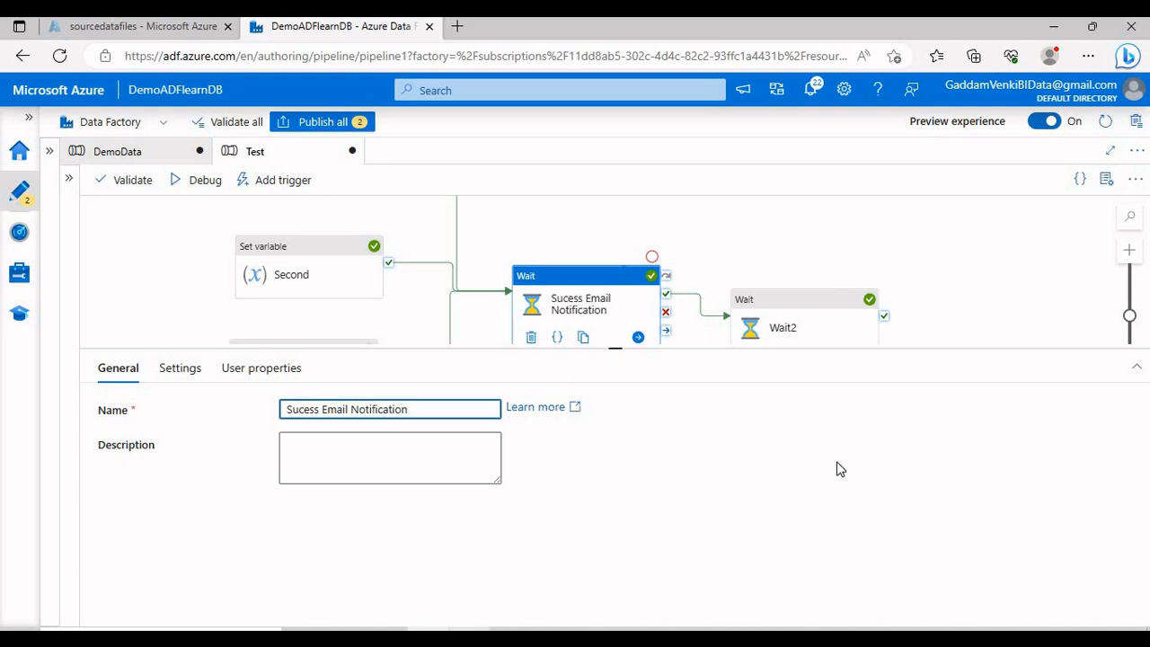
Step: Rename Wait2 to 'Failure Email Notiifcation'
{"action": "left_click", "coordinate": [796, 314]}
{"action": "double_click", "coordinate": [359, 404]}
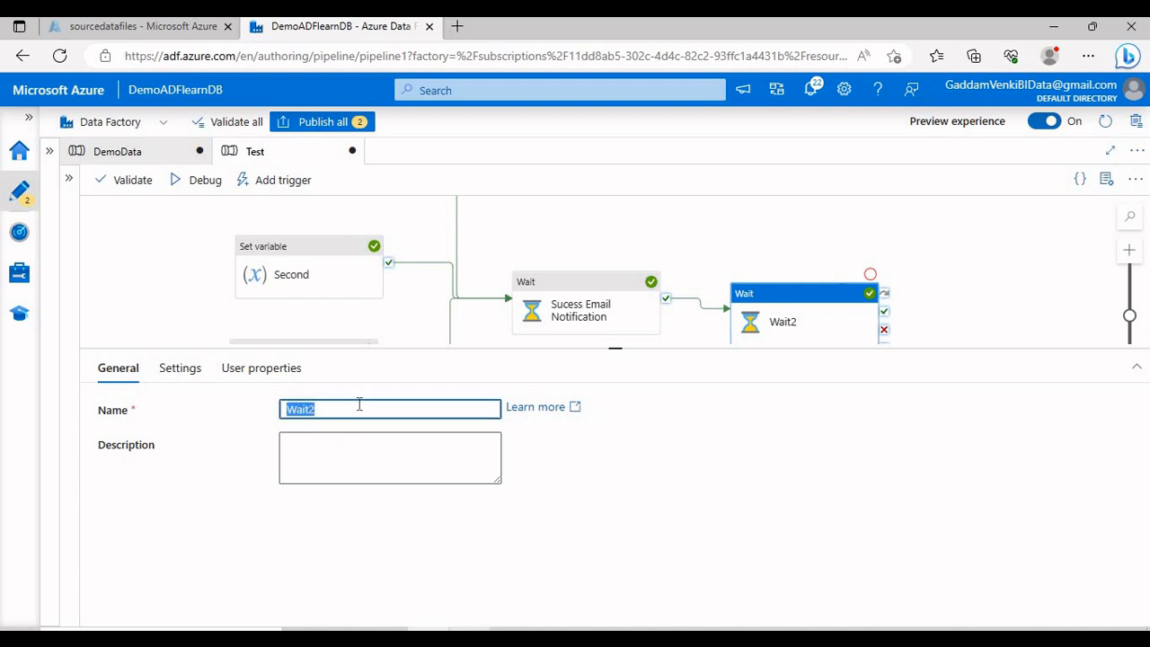
{"action": "type", "text": "F"}
{"action": "key", "text": "BackSpace"}
{"action": "type", "text": "Failure Email N"}
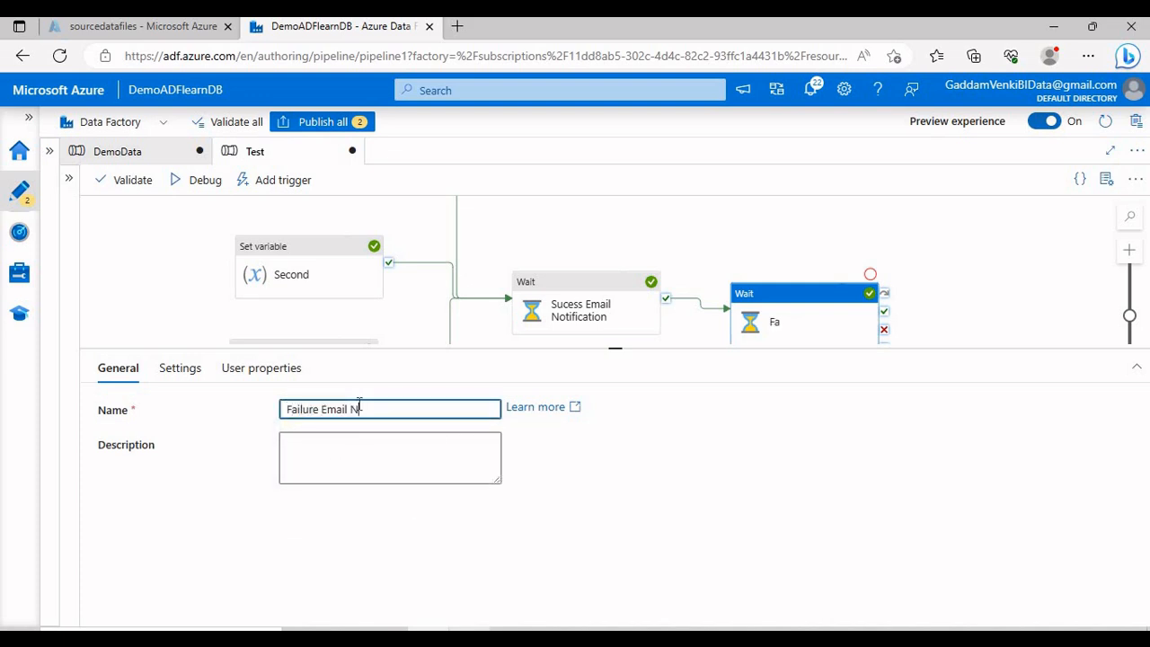
{"action": "type", "text": "e"}
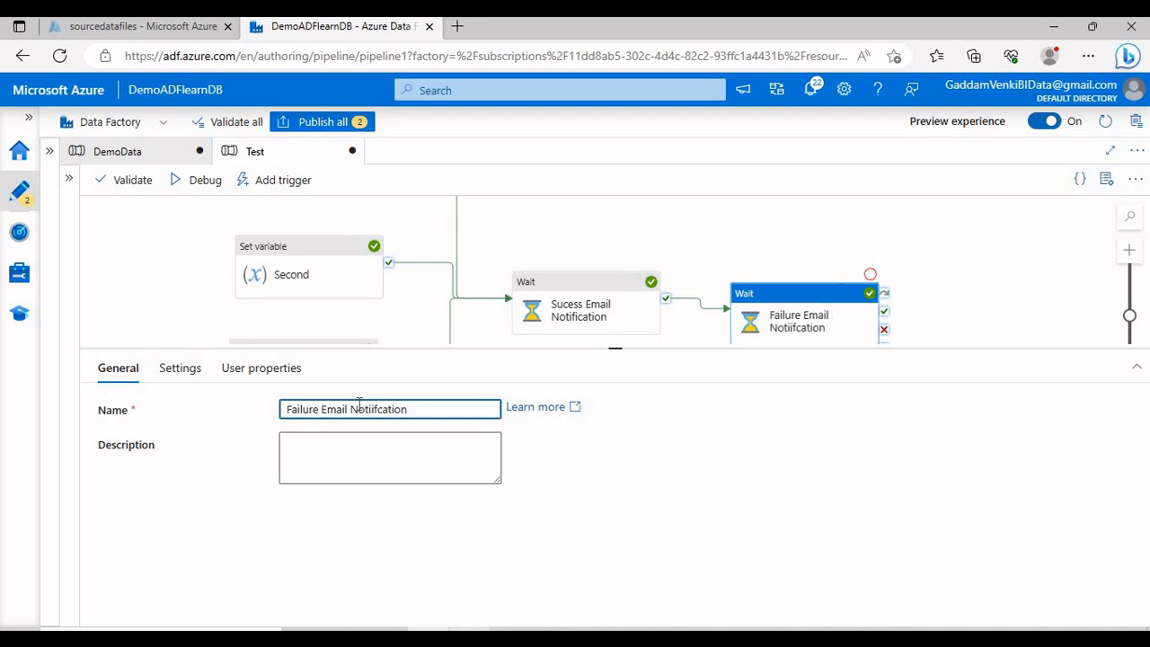
{"action": "left_click_drag", "start_coordinate": [512, 348], "coordinate": [559, 474]}
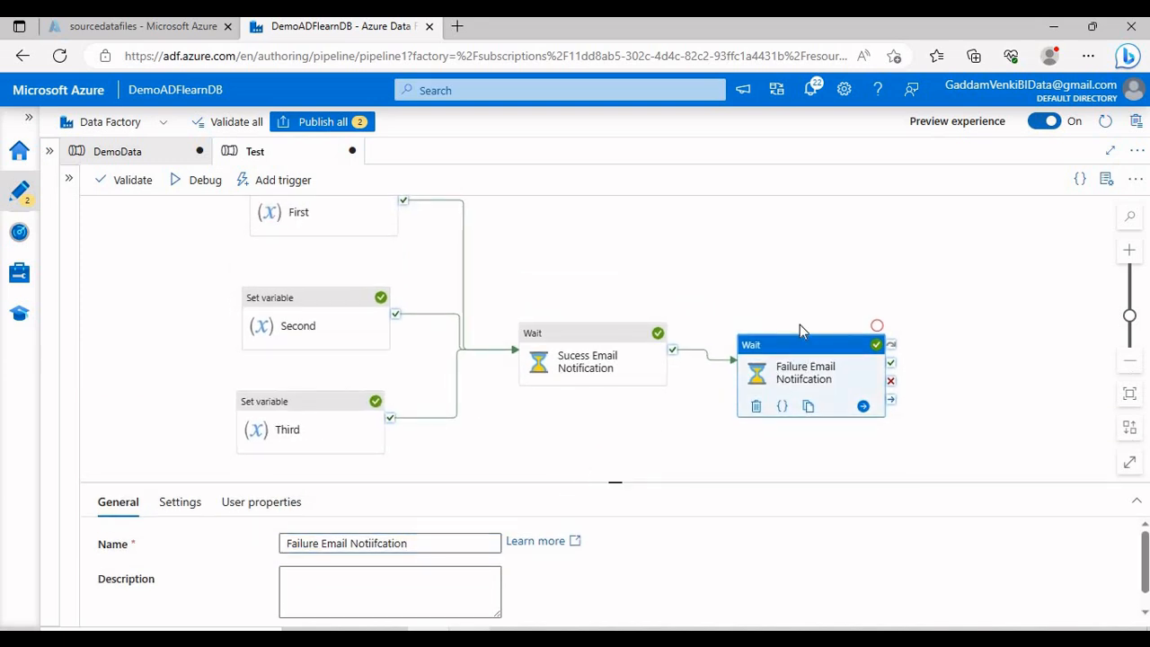
Step: Inspect the Sucess Email Notification and Failure Email Notiifcation activities
{"action": "scroll", "coordinate": [593, 308], "scroll_direction": "up", "scroll_amount": 1}
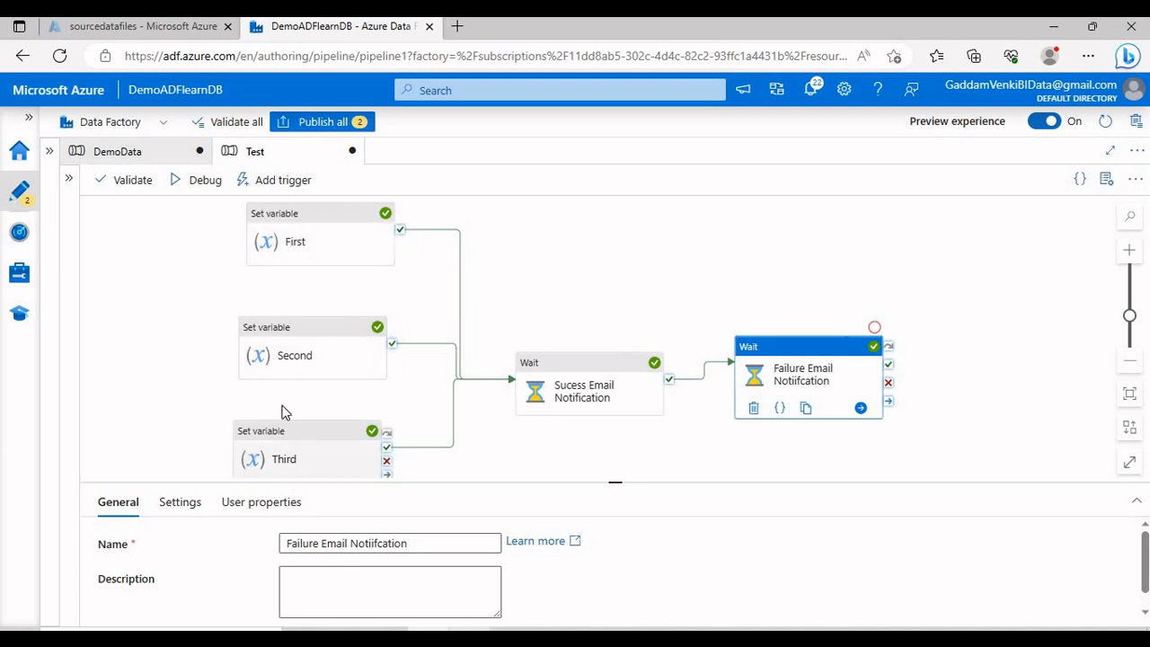
{"action": "left_click", "coordinate": [549, 381]}
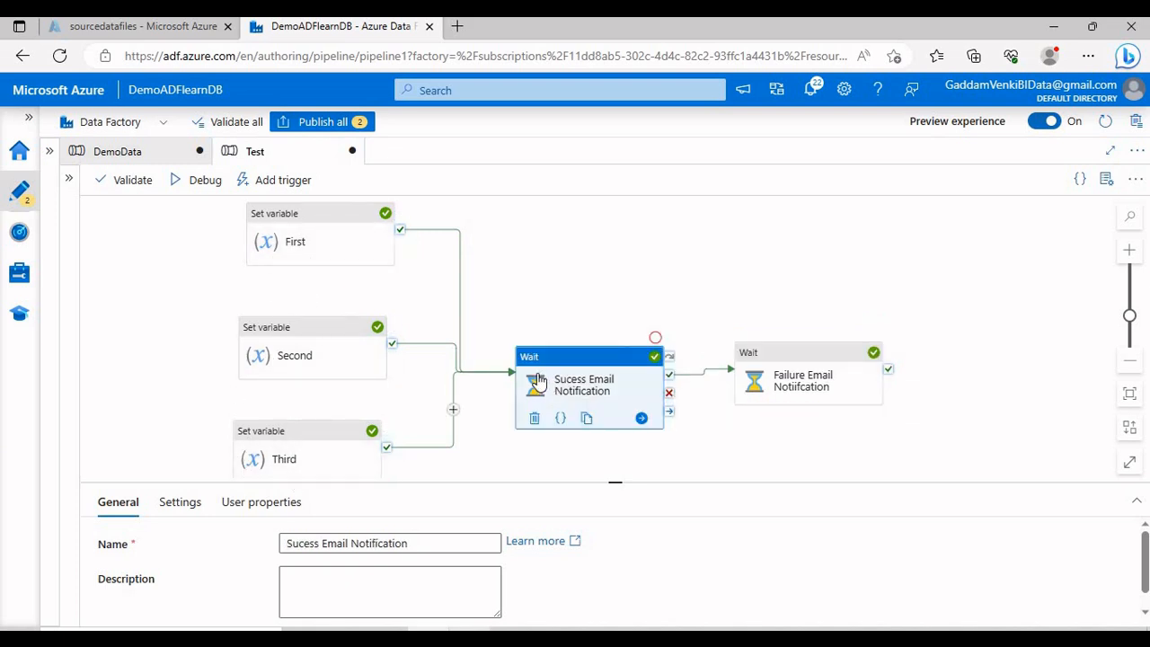
{"action": "left_click", "coordinate": [802, 380]}
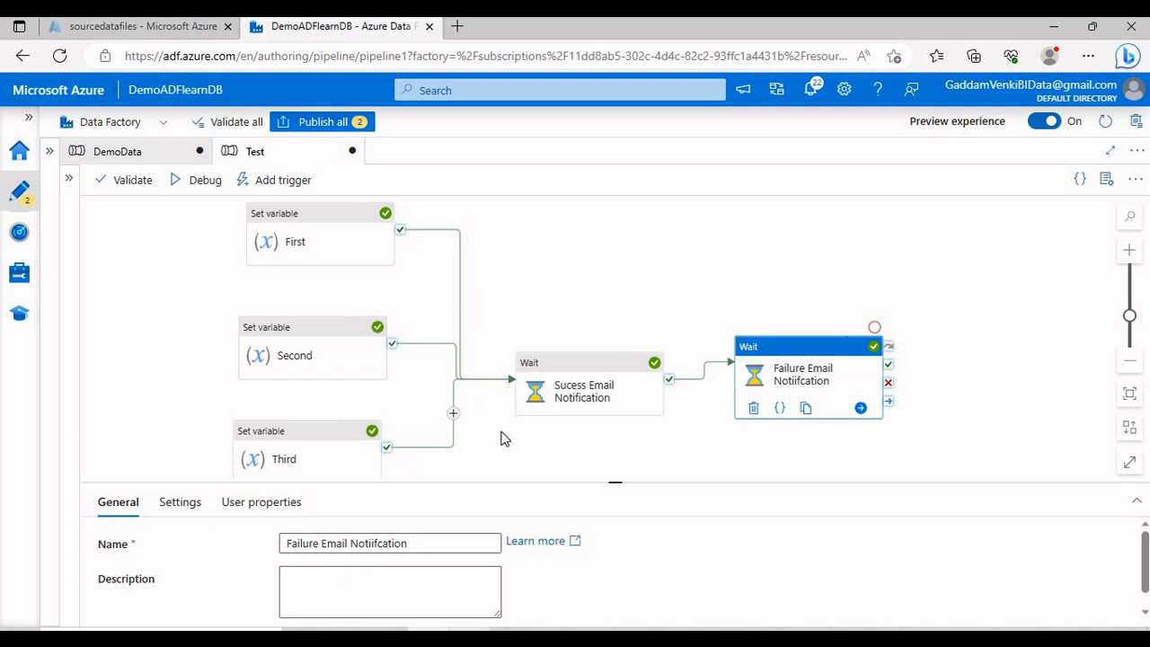
{"action": "scroll", "coordinate": [495, 405], "scroll_direction": "down", "scroll_amount": 1}
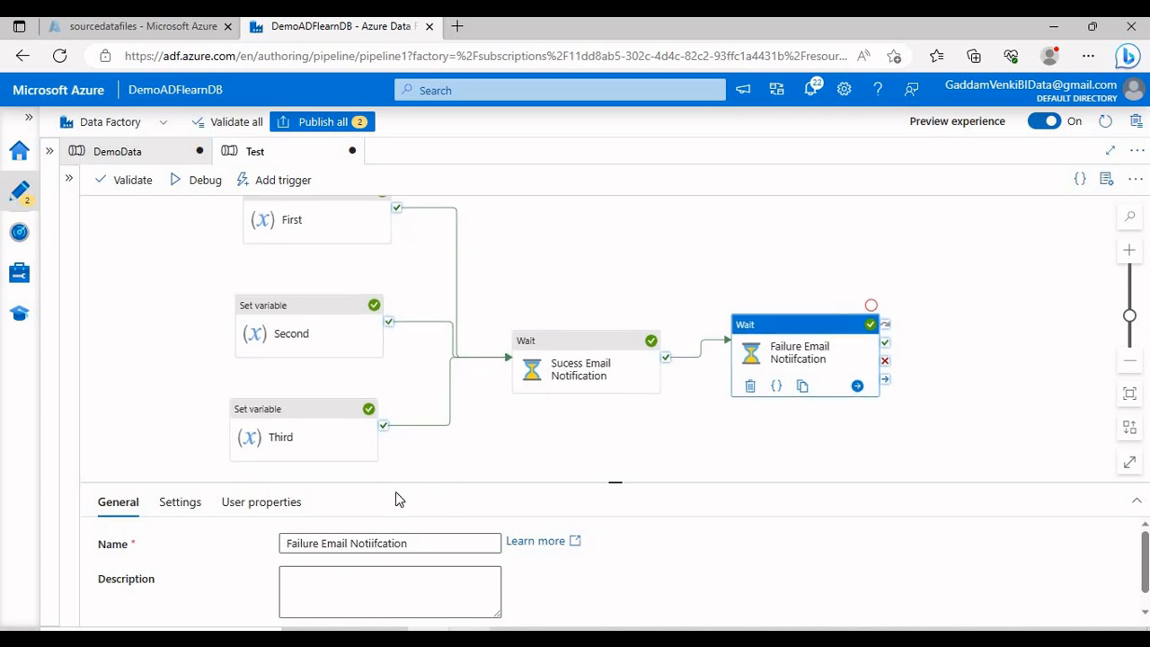
{"action": "left_click", "coordinate": [306, 414]}
{"action": "left_click", "coordinate": [180, 501]}
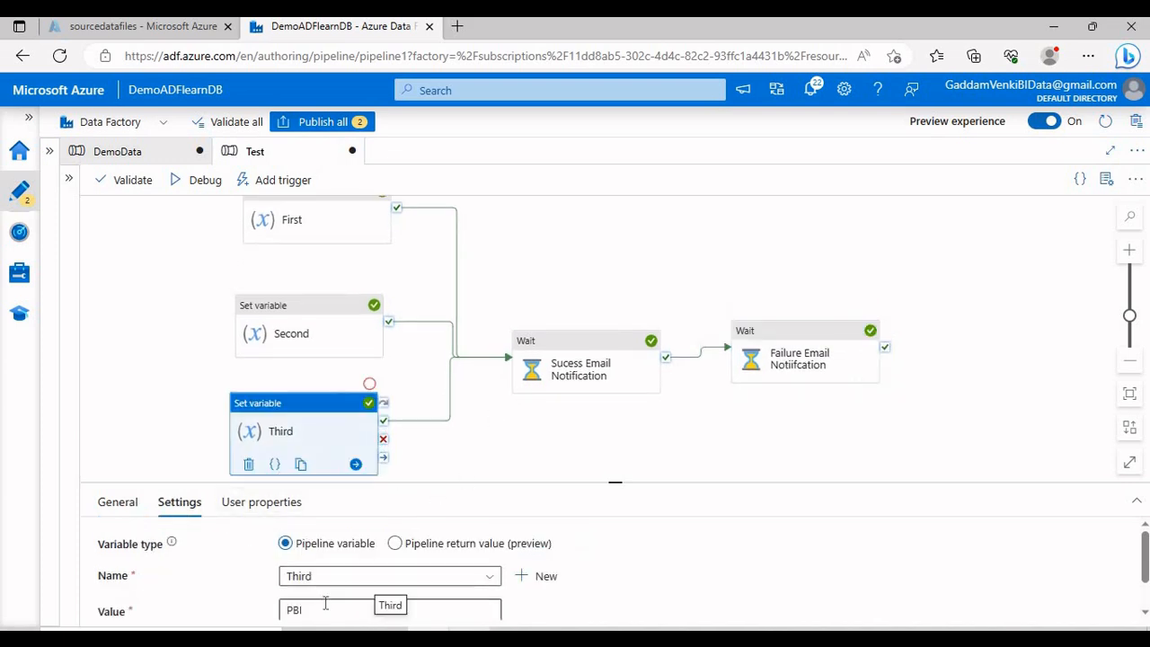
{"action": "left_click", "coordinate": [325, 608]}
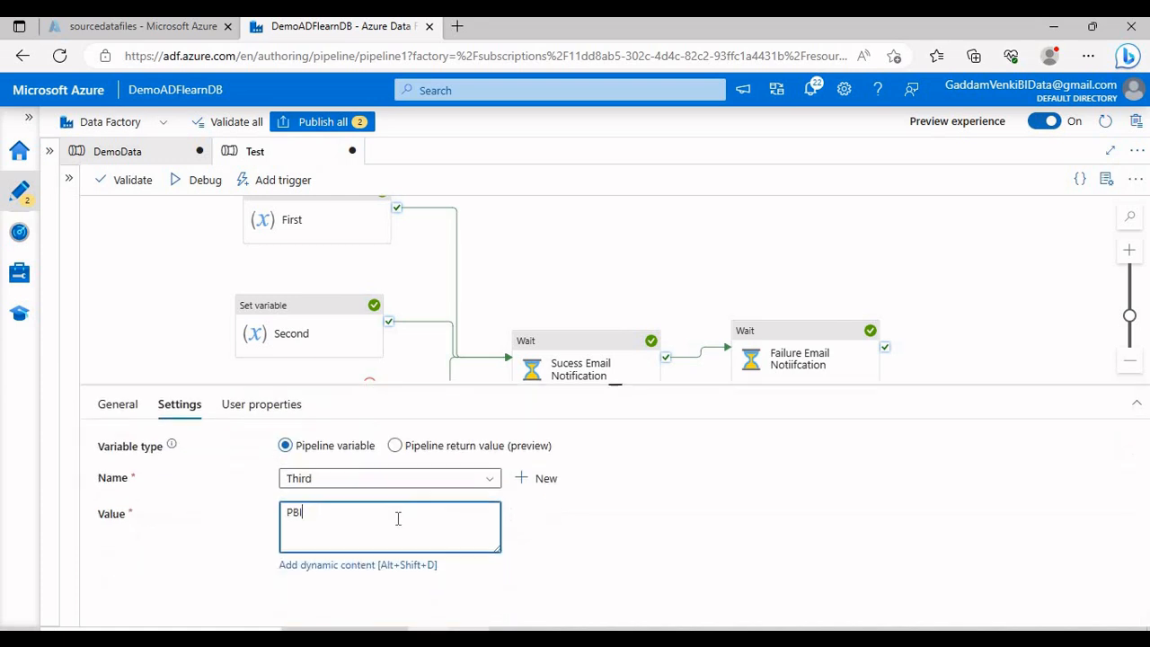
{"action": "left_click", "coordinate": [385, 564]}
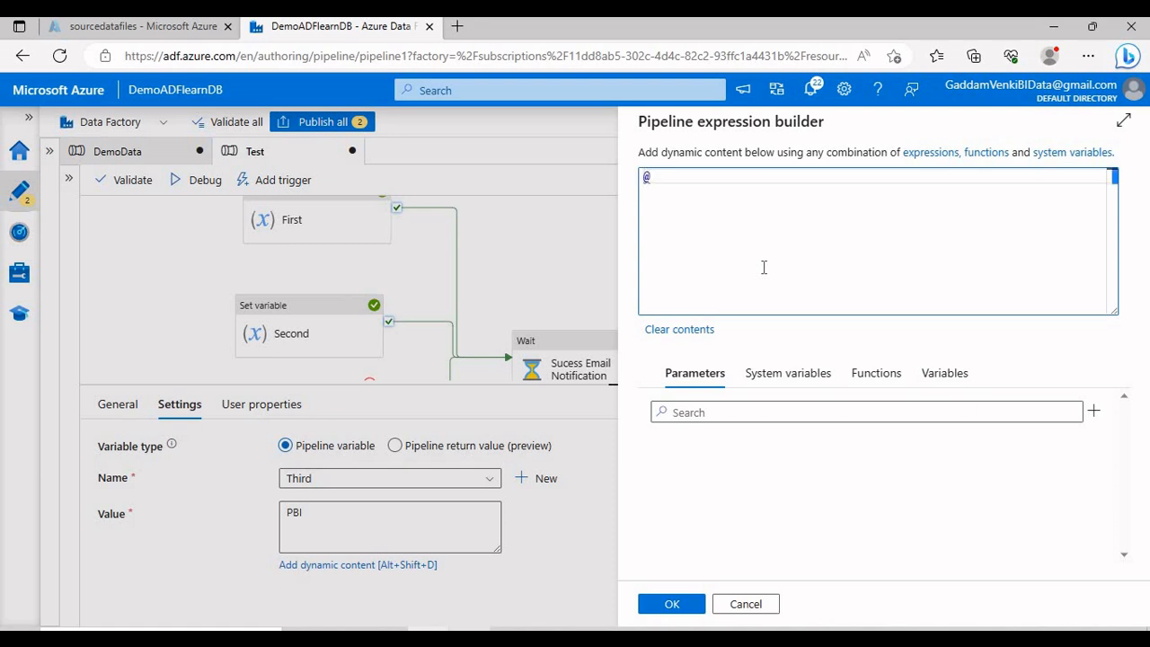
{"action": "type", "text": "@int"}
{"action": "type", "text": "('"}
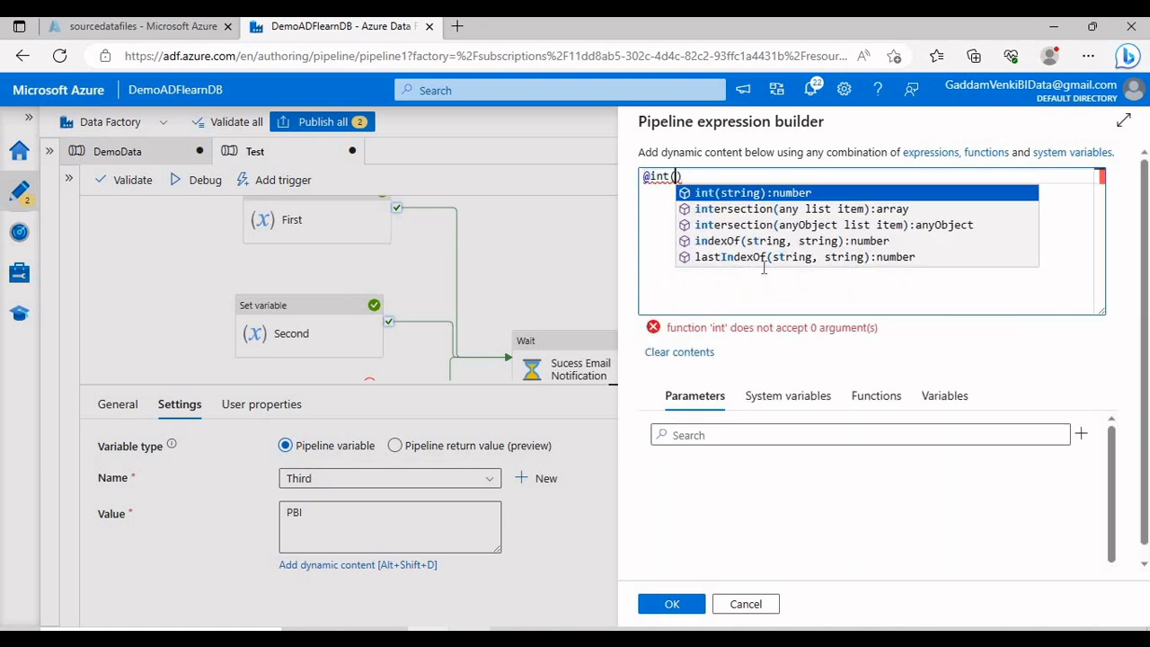
{"action": "type", "text": "Test"}
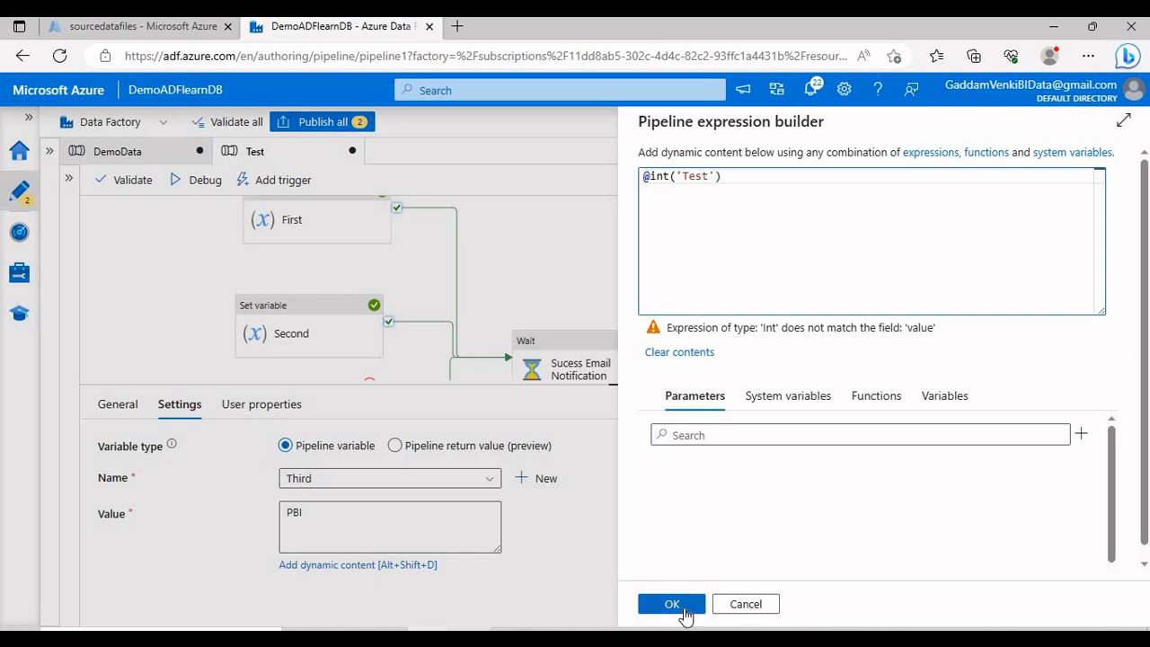
{"action": "left_click", "coordinate": [671, 604]}
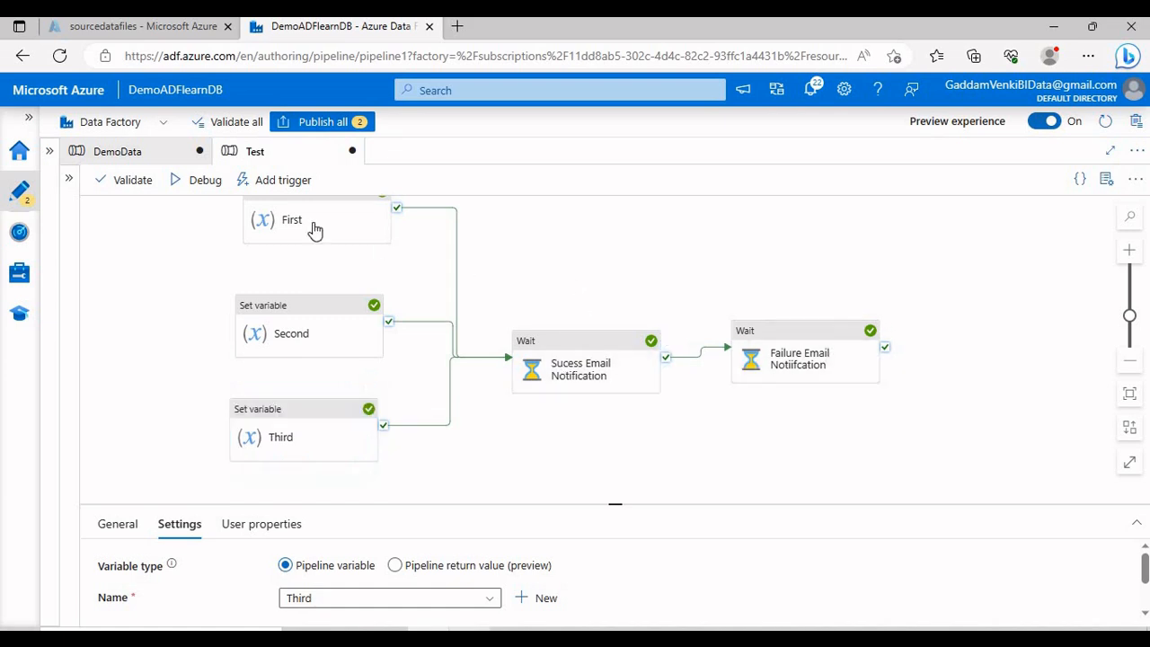
Step: Start a new debug run of Test and see First and Second succeed while Third fails
{"action": "left_click", "coordinate": [203, 181]}
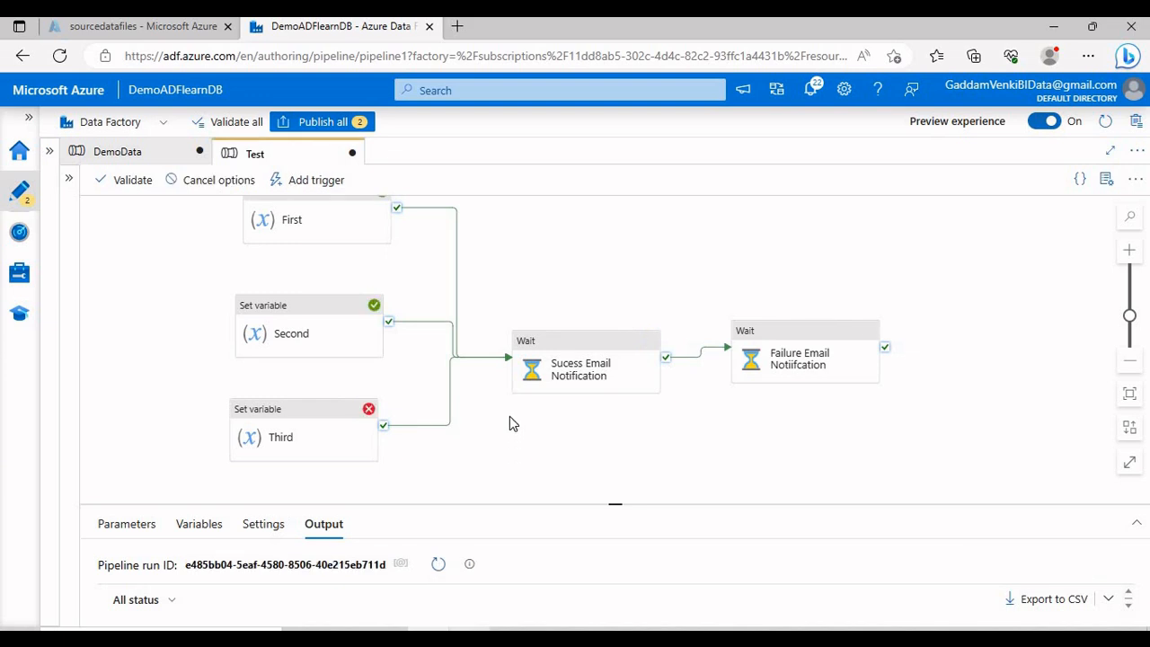
{"action": "left_click_drag", "start_coordinate": [422, 413], "coordinate": [441, 494]}
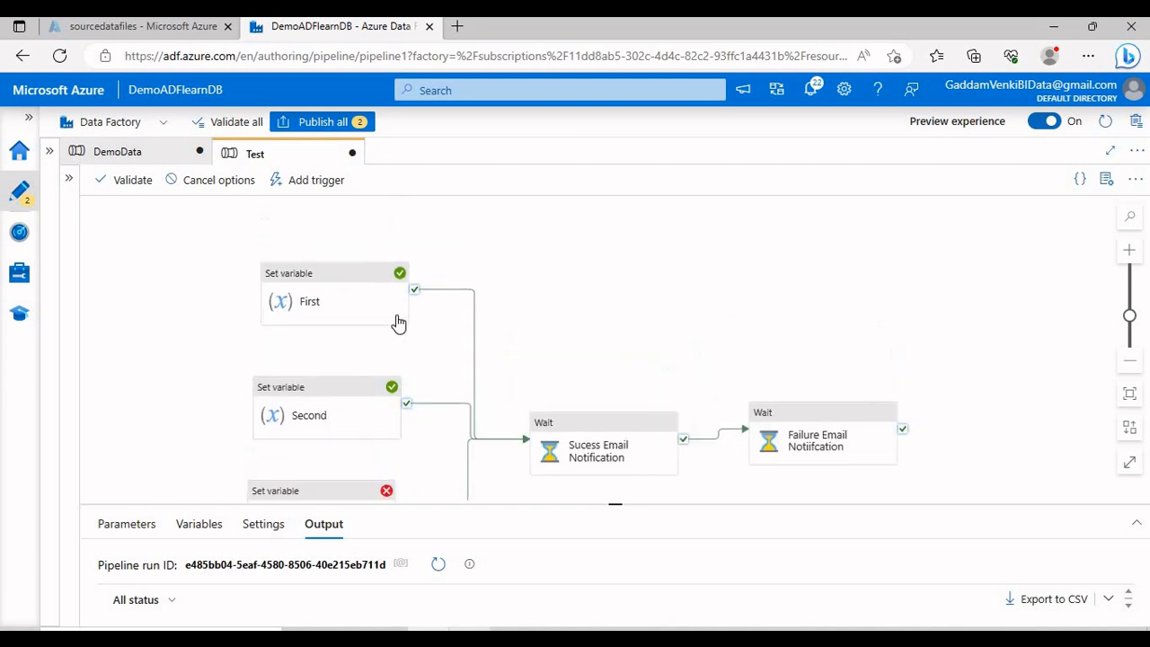
{"action": "left_click_drag", "start_coordinate": [495, 423], "coordinate": [476, 373]}
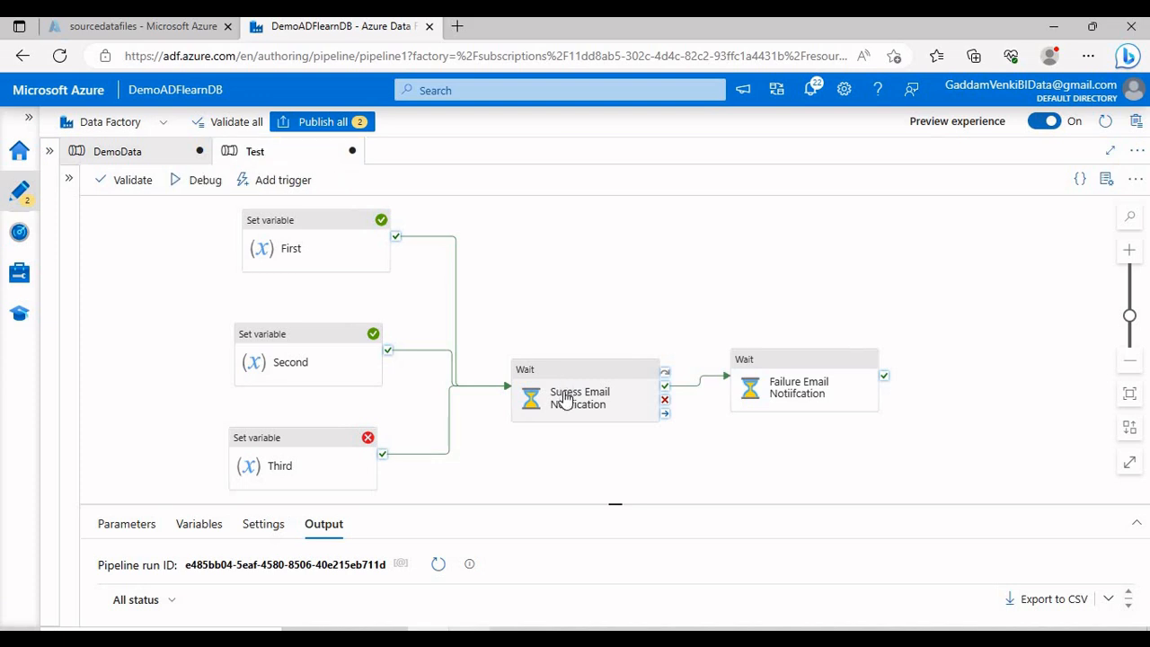
Step: Change Third's link into Sucess Email Notification to a Failure path and start a debug run
{"action": "left_click", "coordinate": [476, 390]}
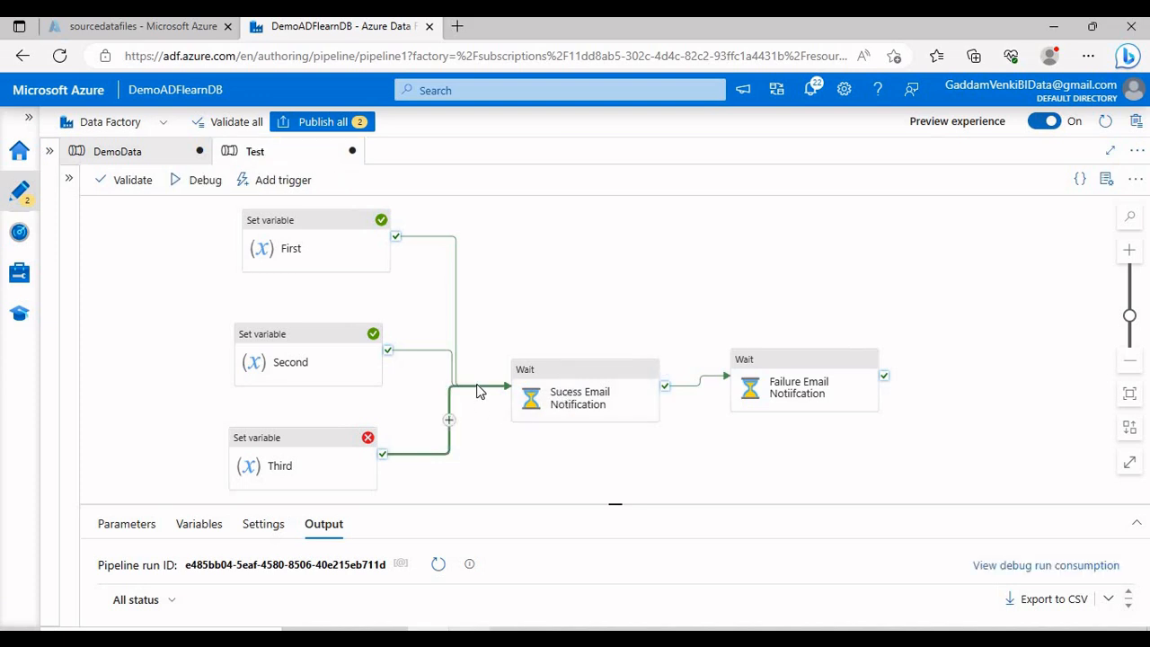
{"action": "right_click", "coordinate": [477, 391]}
{"action": "left_click", "coordinate": [509, 182]}
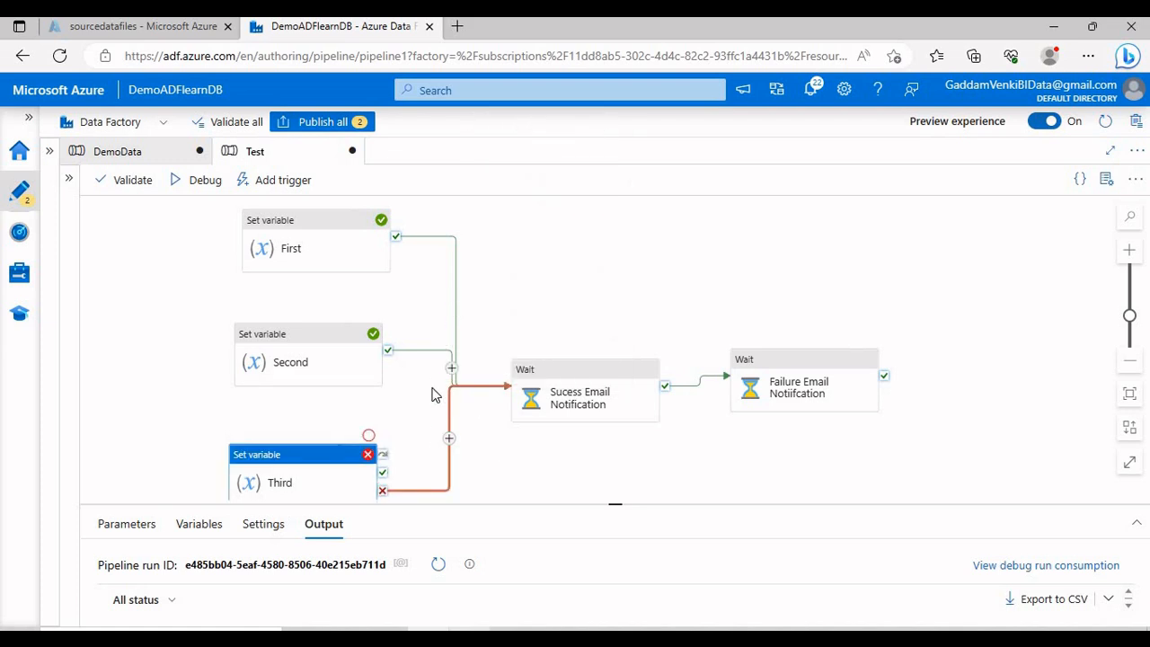
{"action": "left_click", "coordinate": [431, 351]}
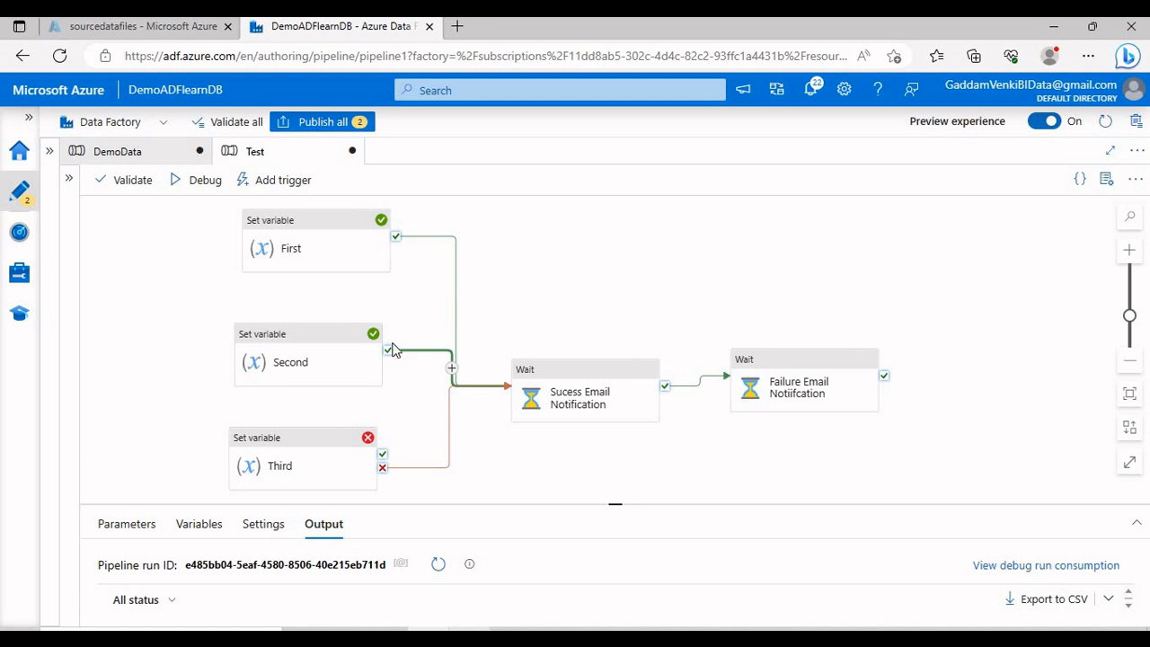
{"action": "left_click", "coordinate": [215, 186]}
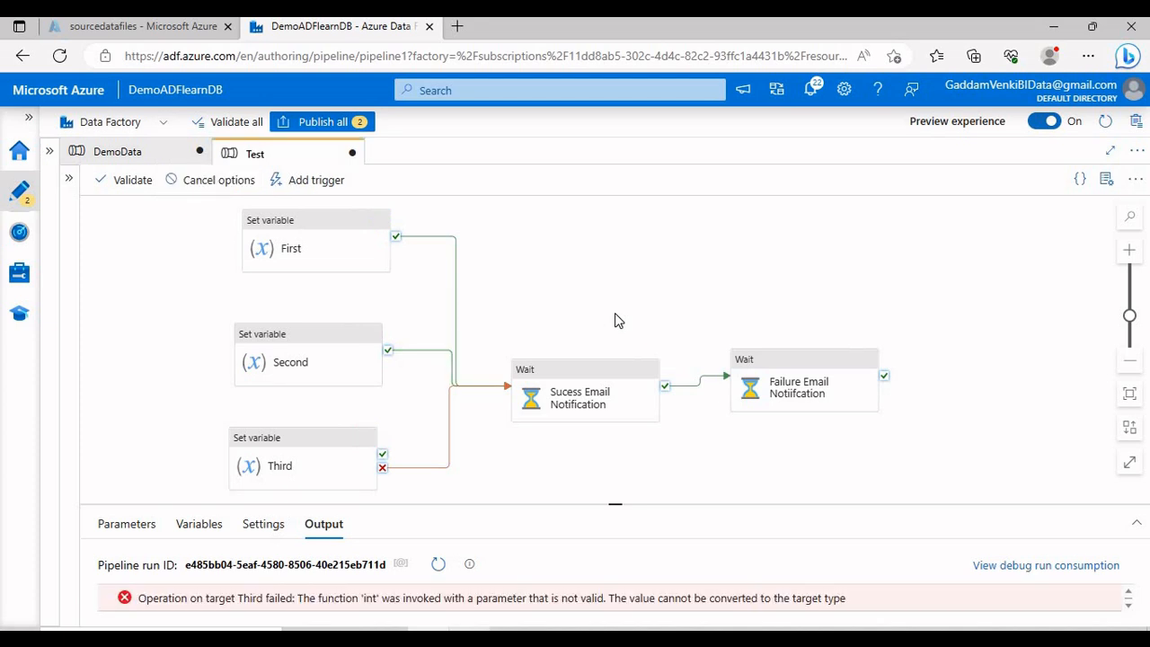
Step: Enlarge the Output panel and confirm both email Wait activities succeeded while Third failed
{"action": "left_click_drag", "start_coordinate": [561, 481], "coordinate": [557, 453]}
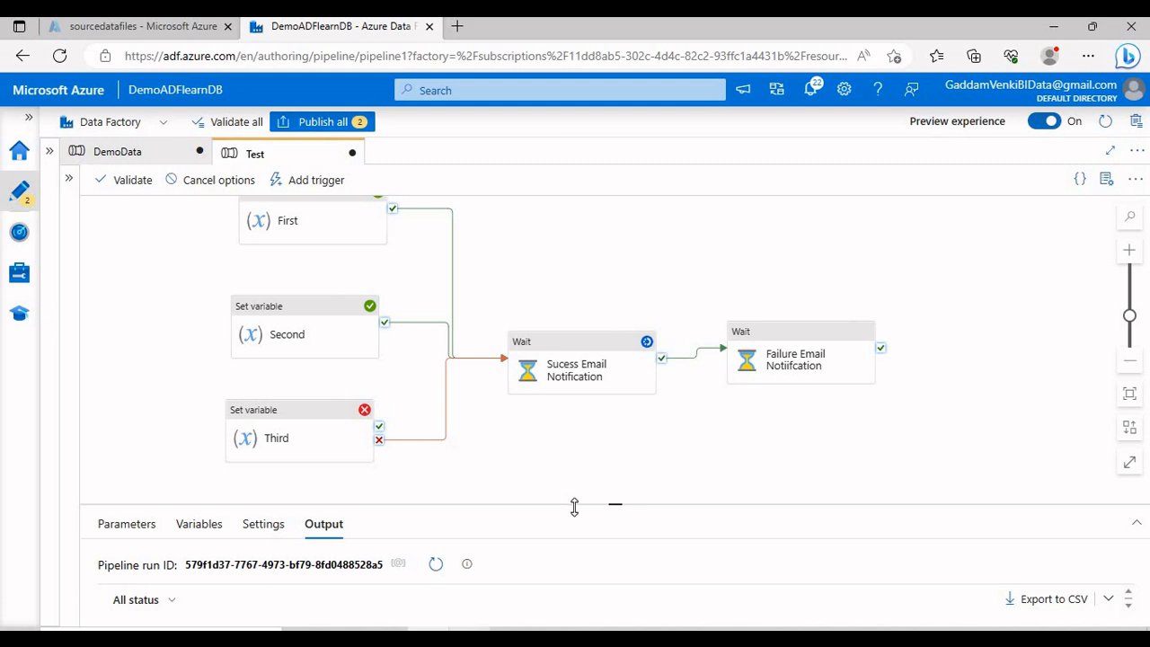
{"action": "left_click_drag", "start_coordinate": [575, 506], "coordinate": [565, 437]}
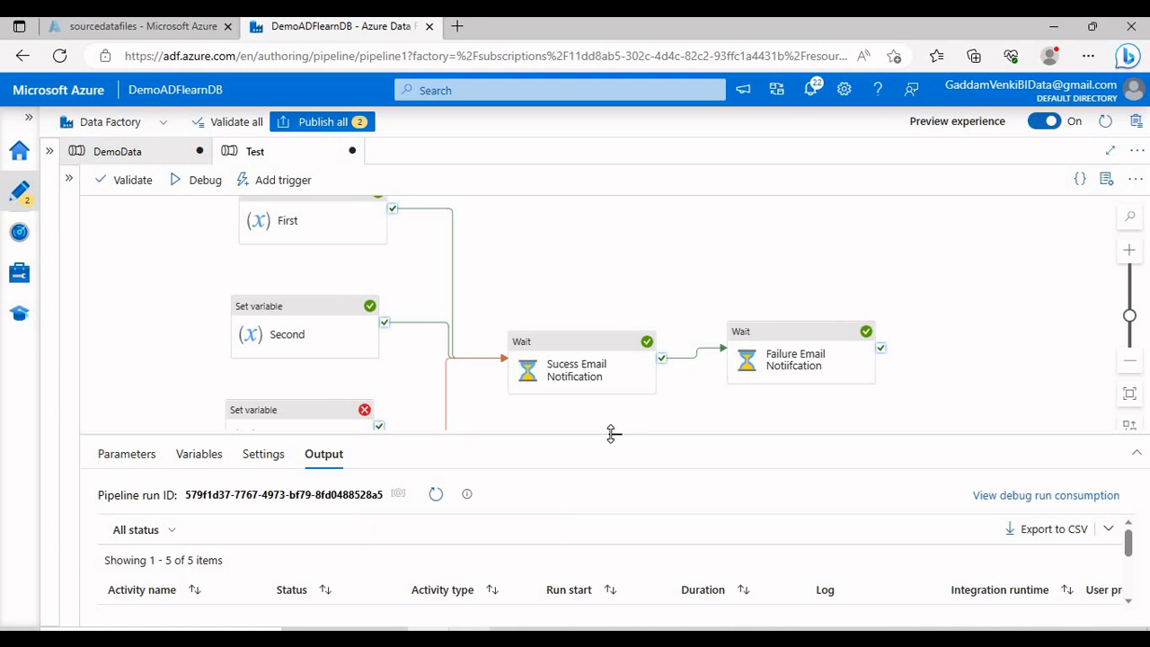
{"action": "left_click_drag", "start_coordinate": [614, 433], "coordinate": [610, 498]}
{"action": "left_click_drag", "start_coordinate": [394, 296], "coordinate": [396, 343]}
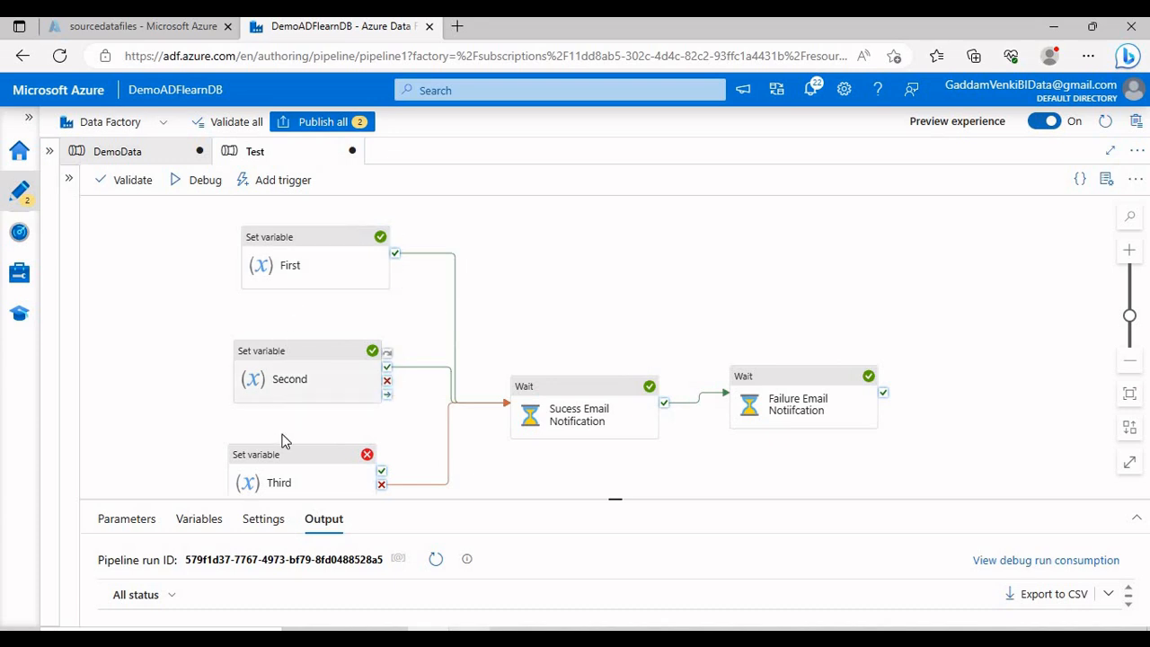
{"action": "left_click", "coordinate": [575, 425]}
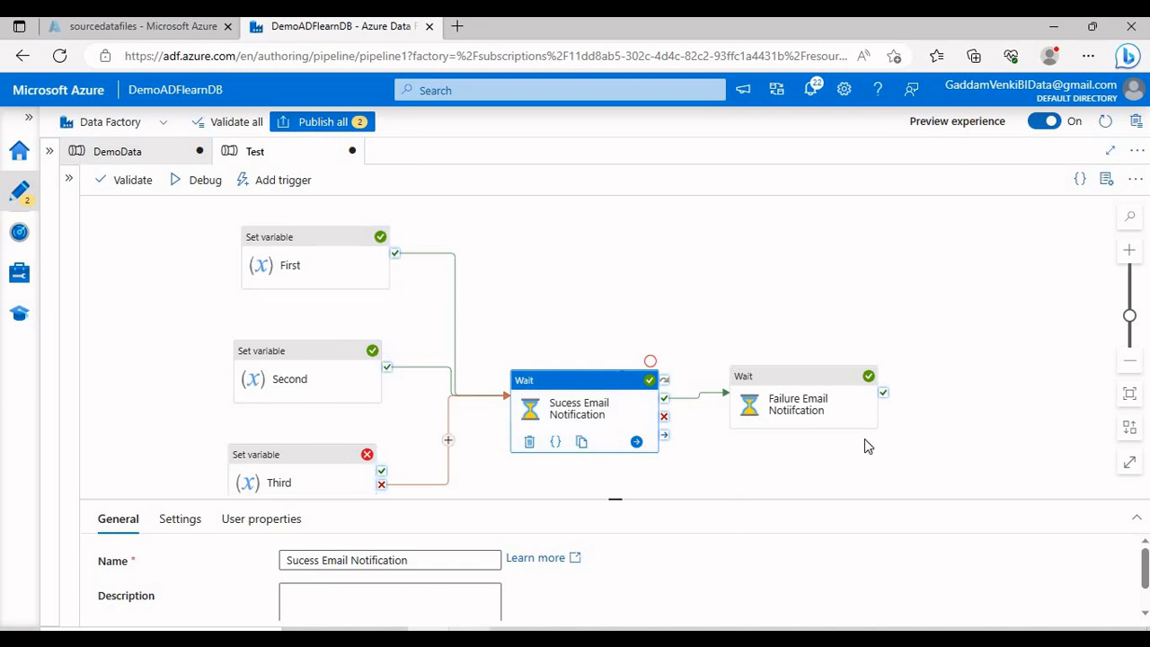
{"action": "left_click", "coordinate": [836, 402]}
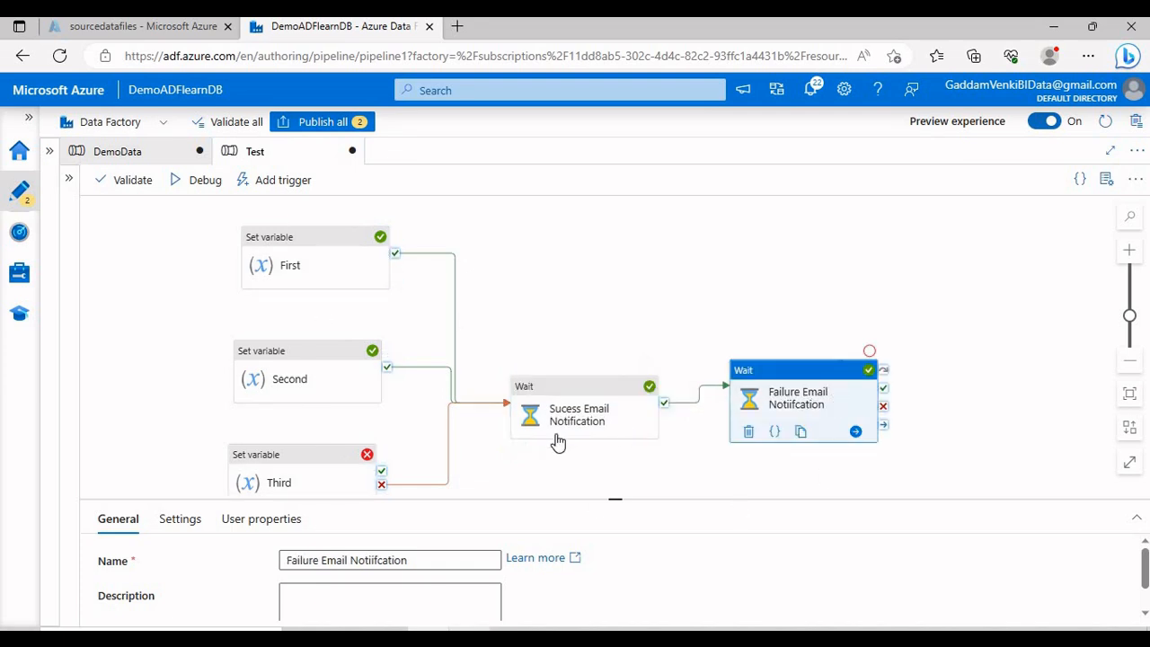
{"action": "left_click", "coordinate": [449, 427]}
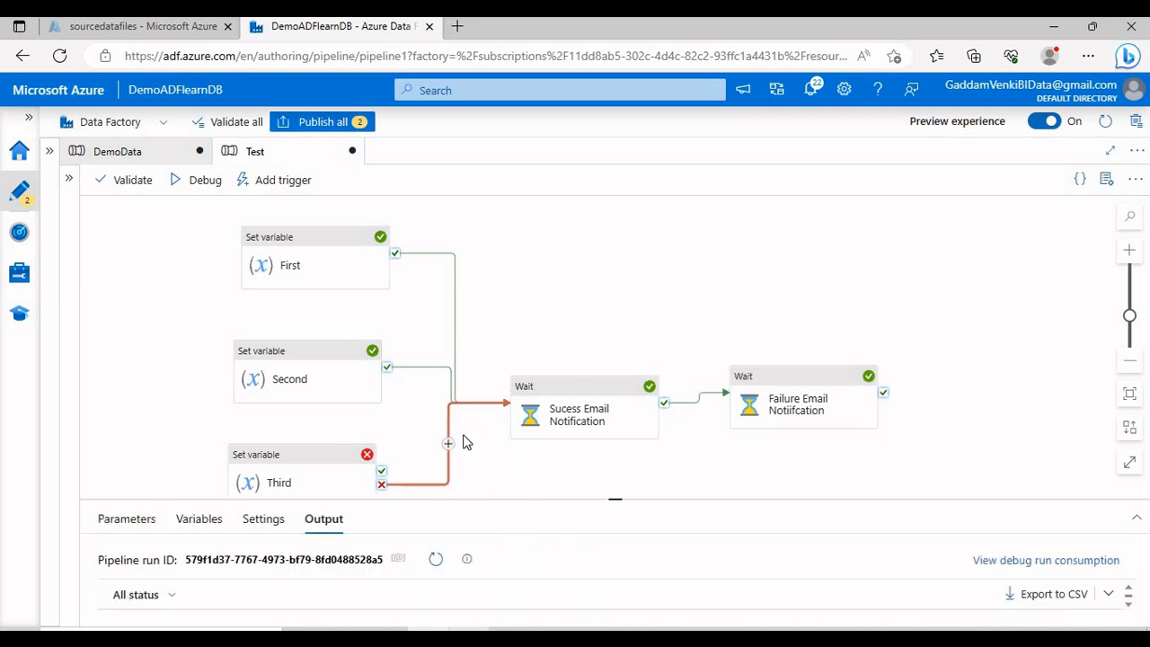
Step: Set Third's link back to Success and the link between the two waits to Skipped
{"action": "right_click", "coordinate": [449, 418]}
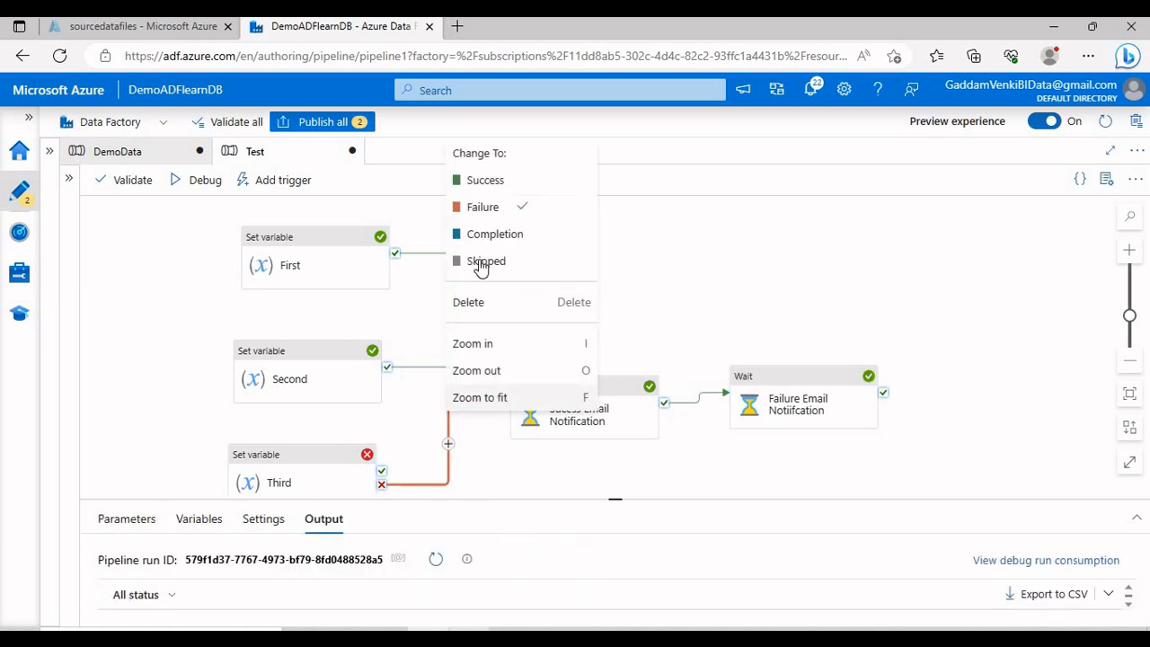
{"action": "left_click", "coordinate": [485, 180]}
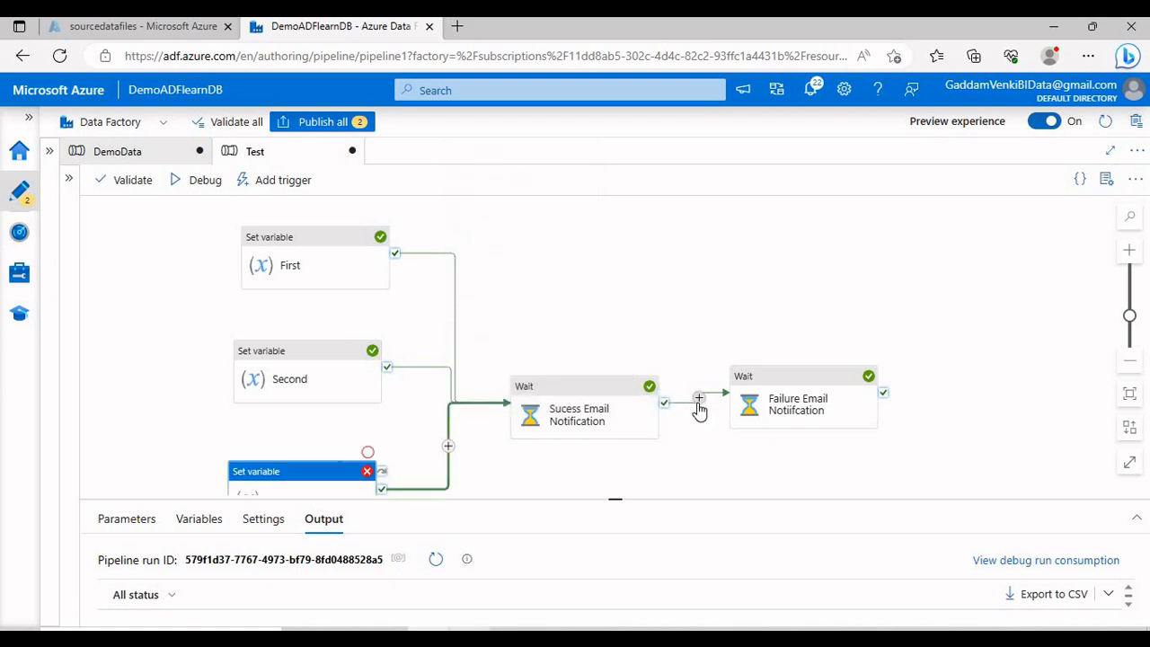
{"action": "right_click", "coordinate": [680, 411]}
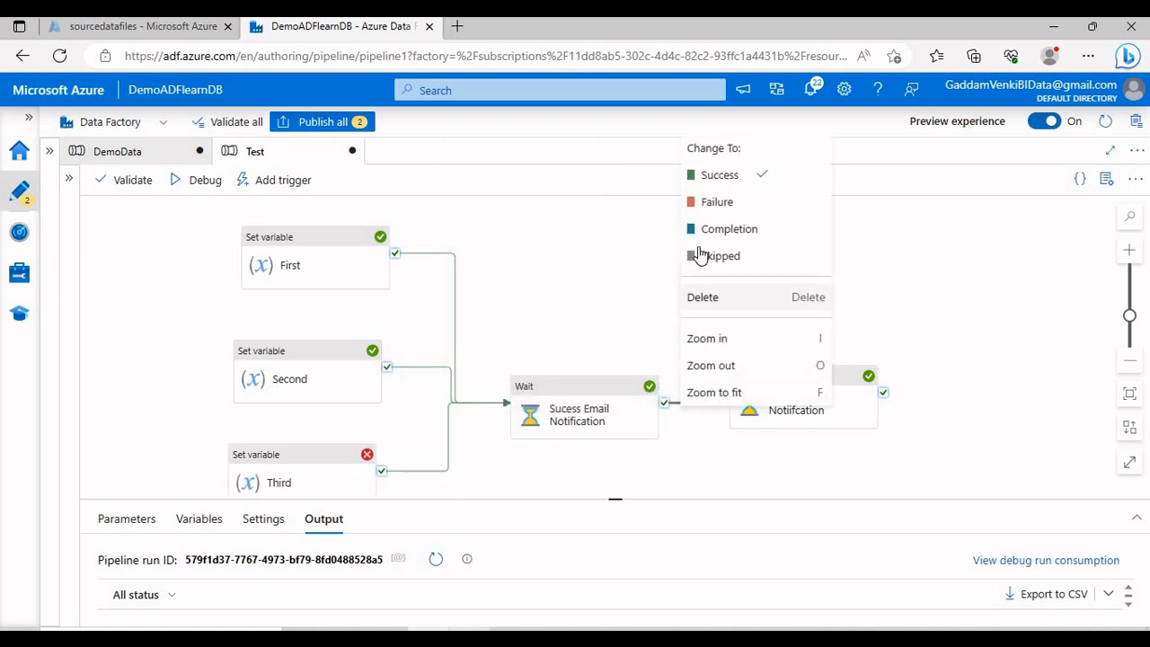
{"action": "left_click", "coordinate": [706, 257]}
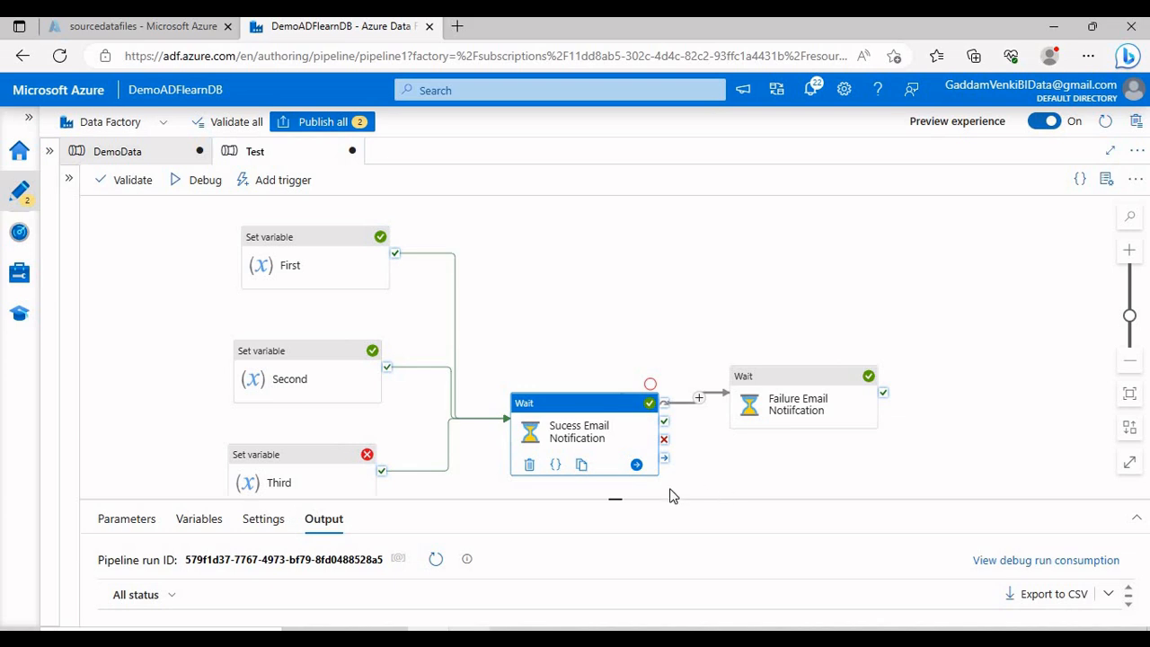
Step: Start another debug run of the Test pipeline
{"action": "left_click_drag", "start_coordinate": [492, 476], "coordinate": [483, 453]}
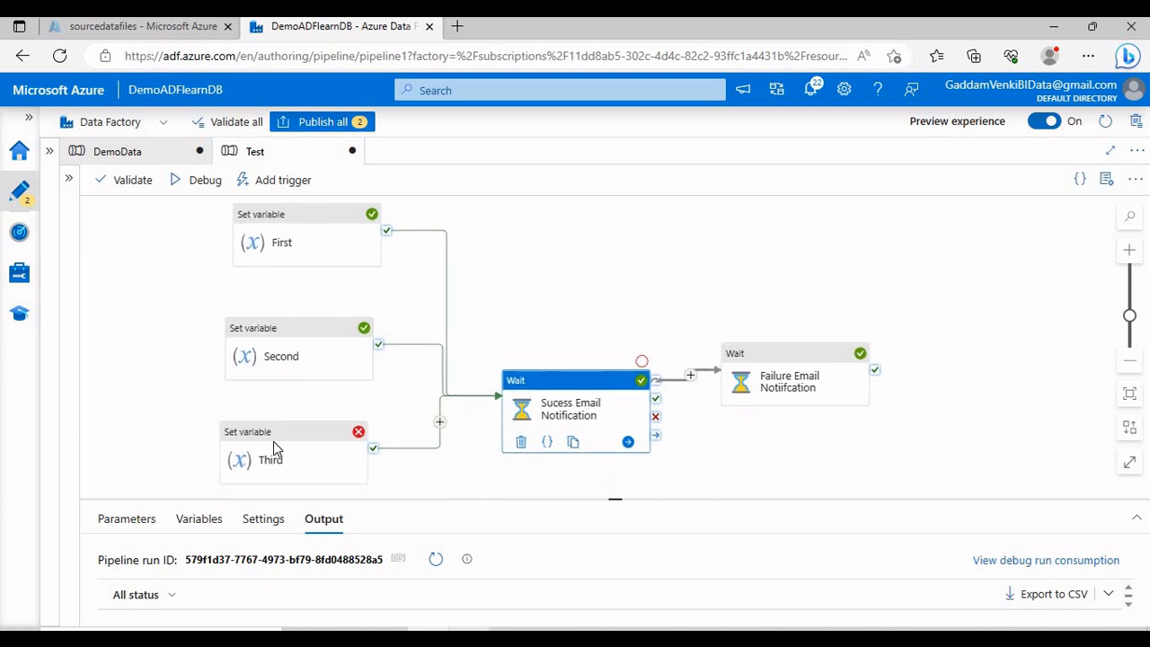
{"action": "mouse_move", "coordinate": [350, 445]}
{"action": "left_click", "coordinate": [764, 384]}
{"action": "left_click", "coordinate": [485, 336]}
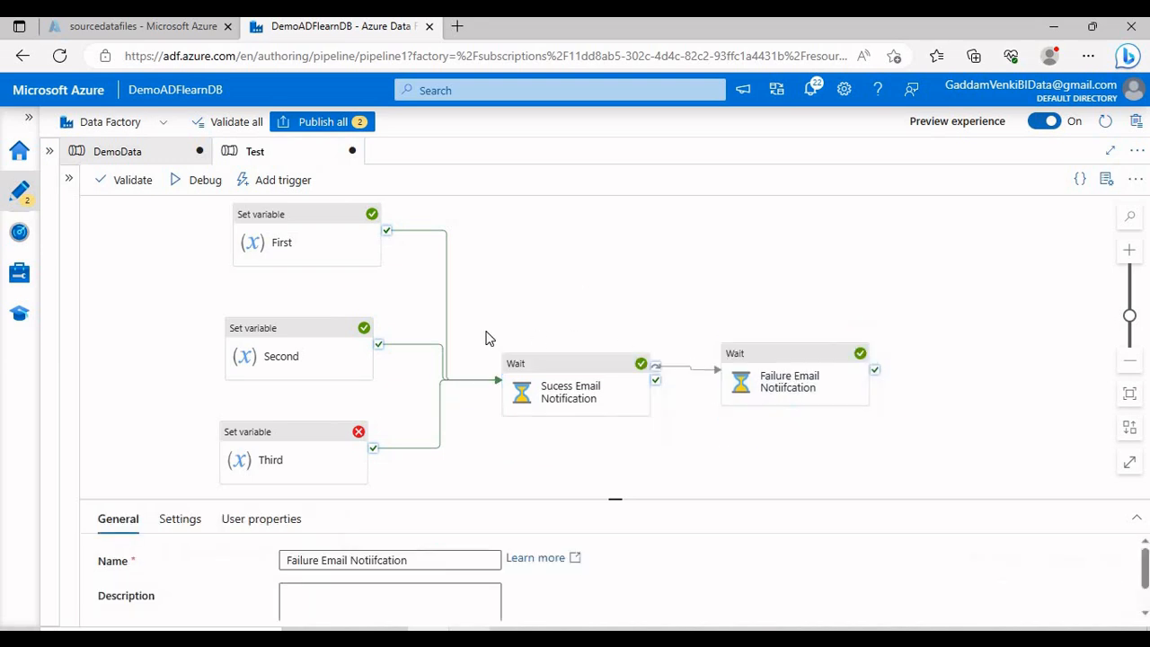
{"action": "left_click", "coordinate": [203, 184]}
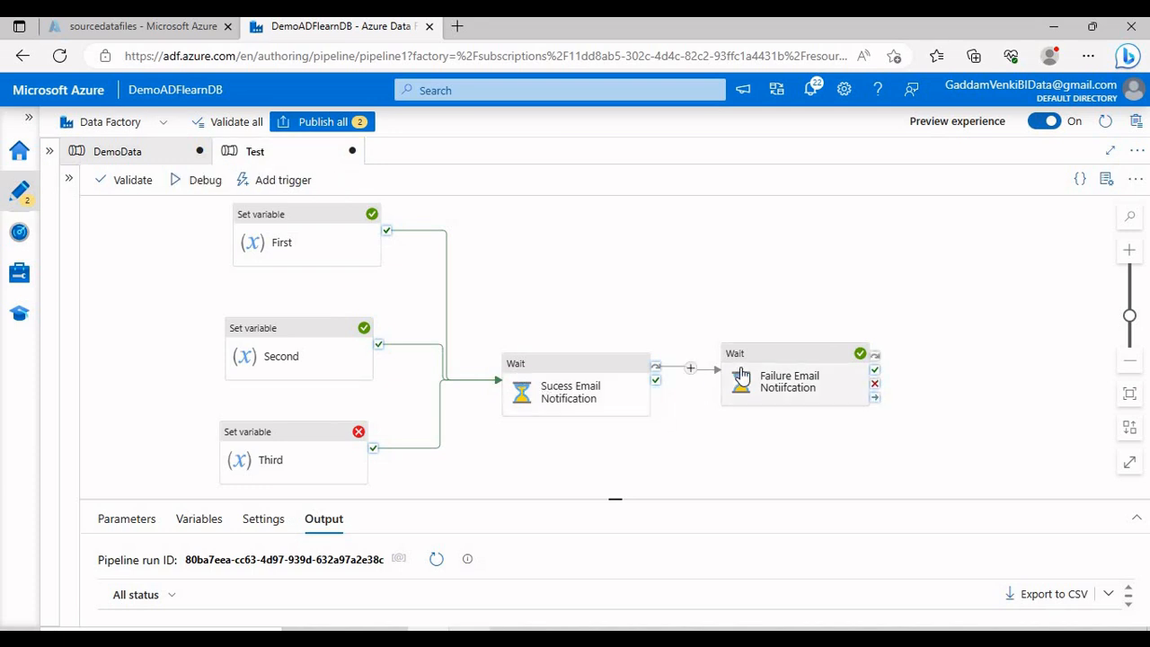
{"action": "left_click", "coordinate": [312, 458]}
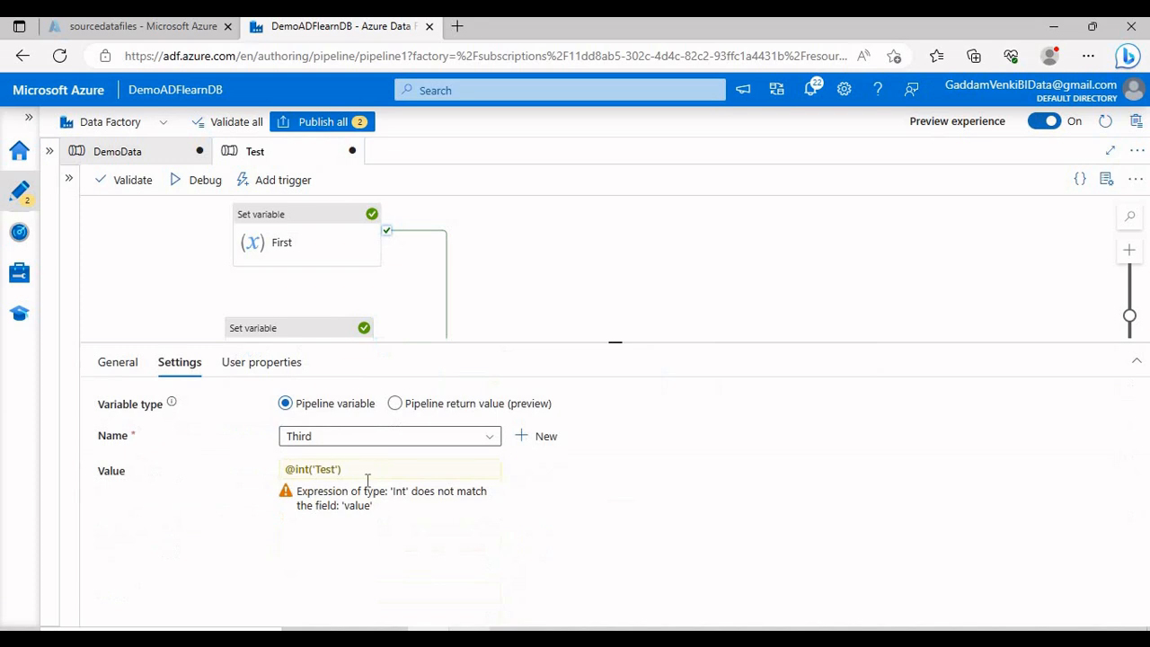
{"action": "left_click", "coordinate": [491, 469]}
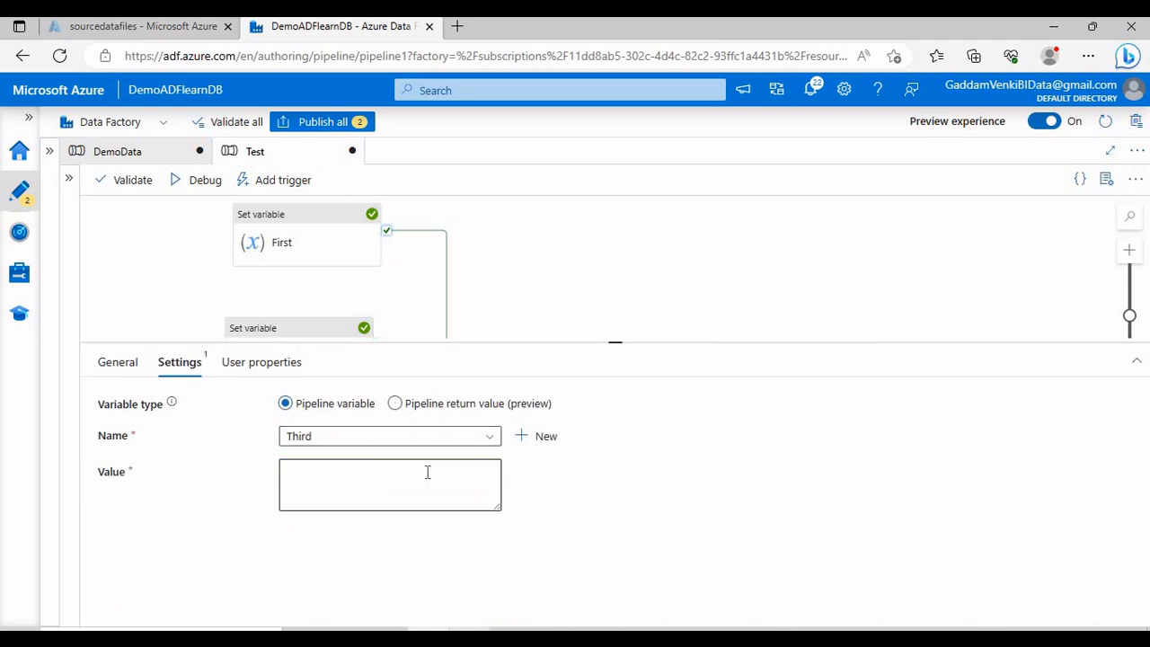
{"action": "left_click", "coordinate": [427, 472]}
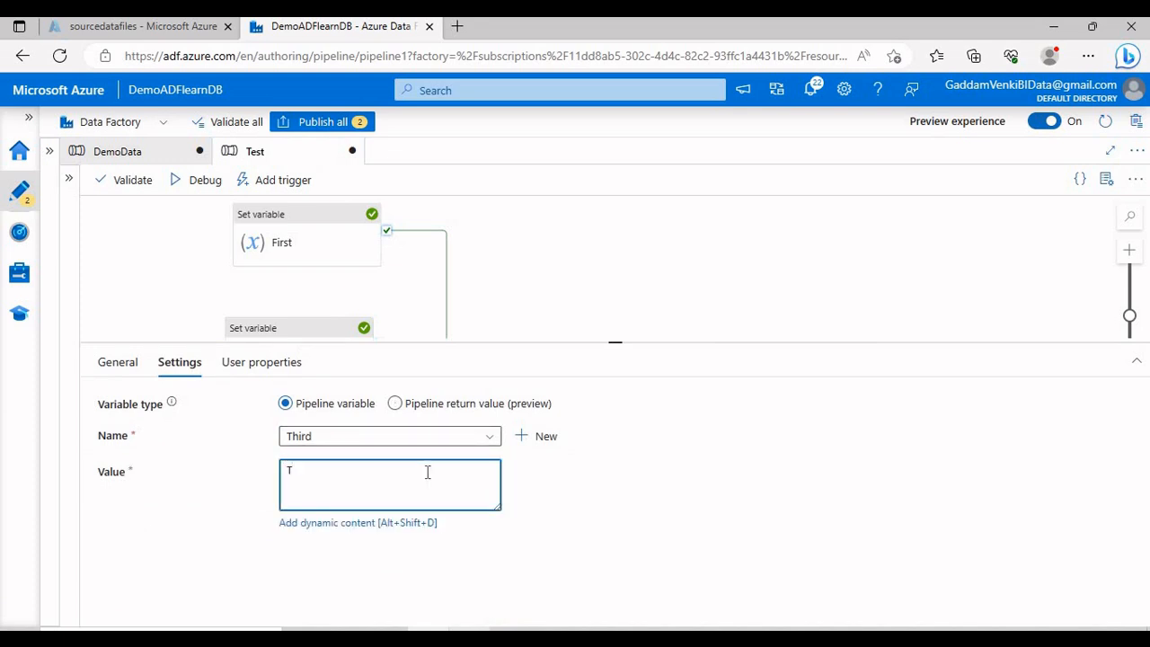
{"action": "type", "text": "Test"}
{"action": "left_click_drag", "start_coordinate": [562, 341], "coordinate": [590, 513]}
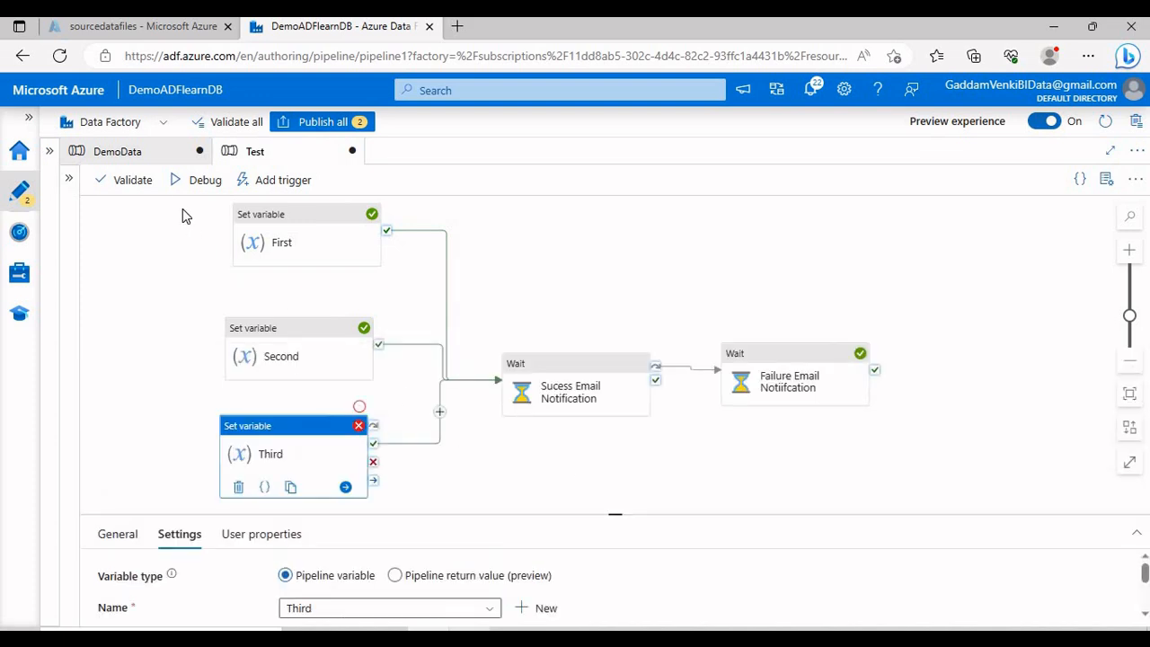
Step: Debug-run with the new value and refresh the Output until First, Second, Third and Sucess Email Notification succeed
{"action": "left_click", "coordinate": [190, 183]}
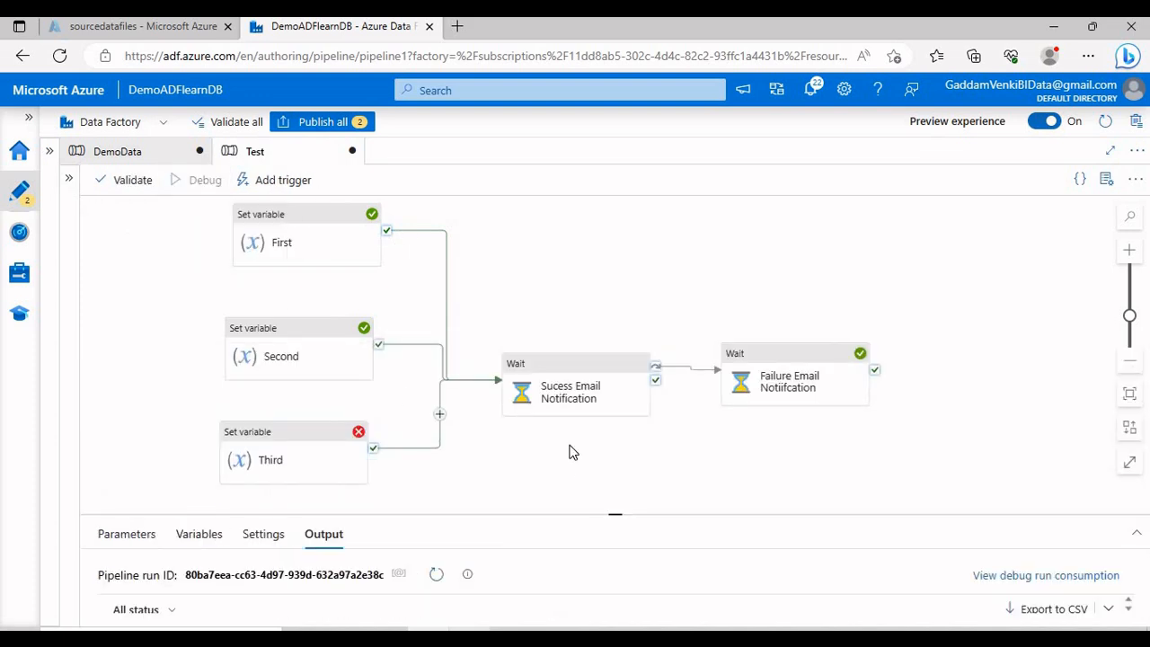
{"action": "left_click_drag", "start_coordinate": [615, 514], "coordinate": [617, 470]}
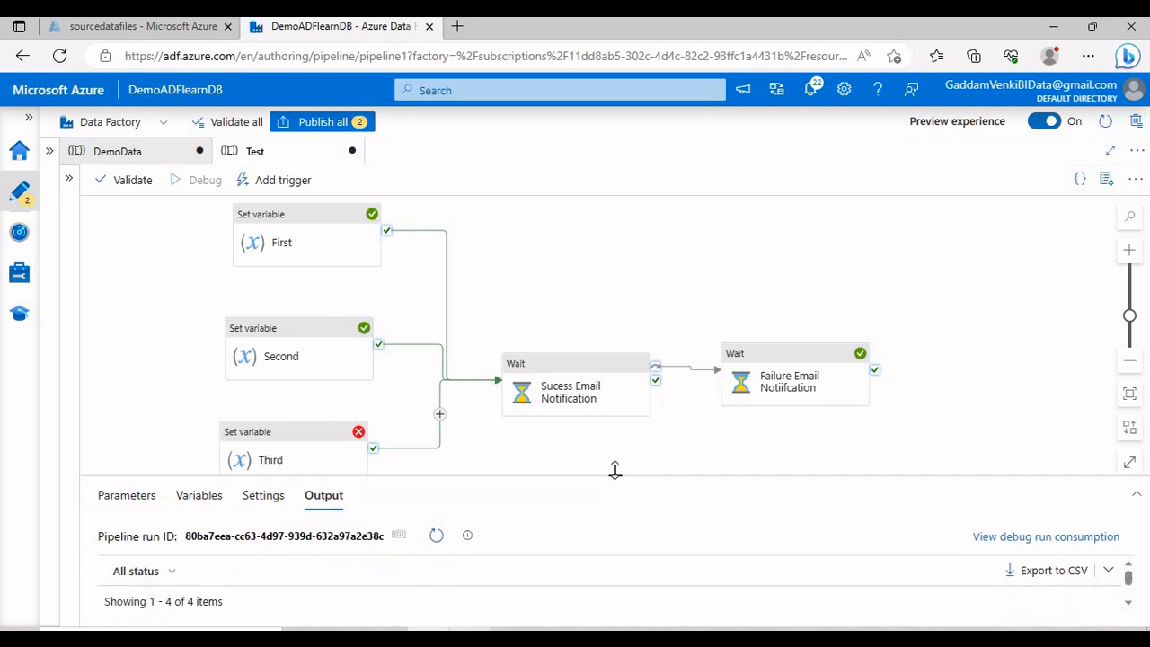
{"action": "left_click_drag", "start_coordinate": [539, 441], "coordinate": [575, 421]}
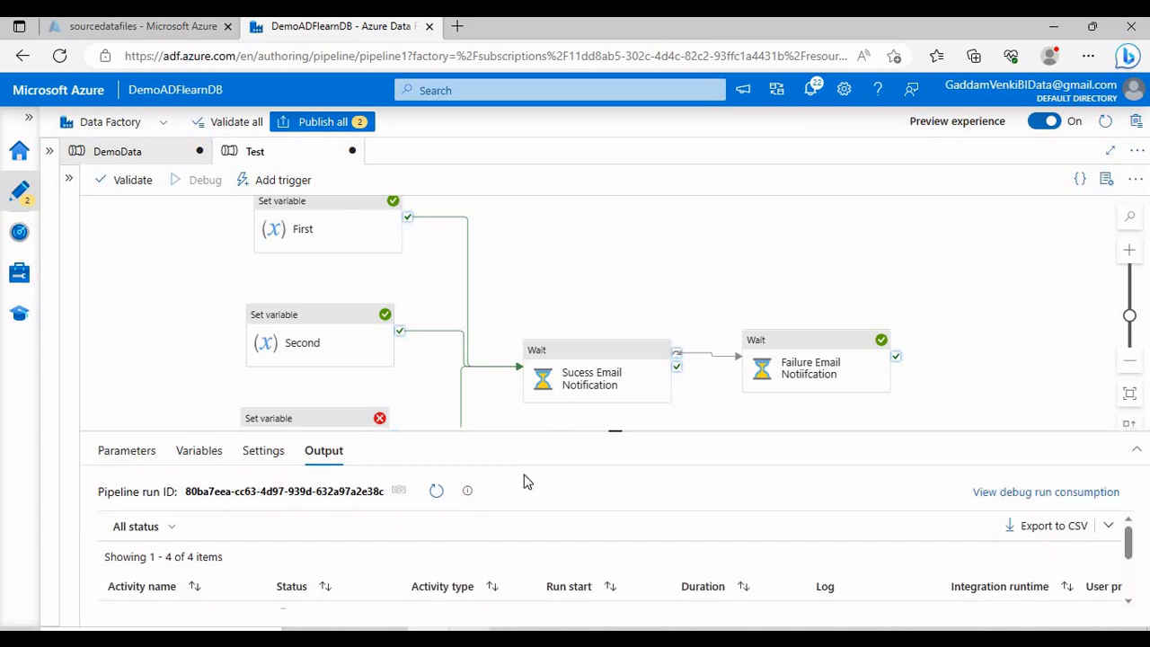
{"action": "left_click", "coordinate": [437, 491]}
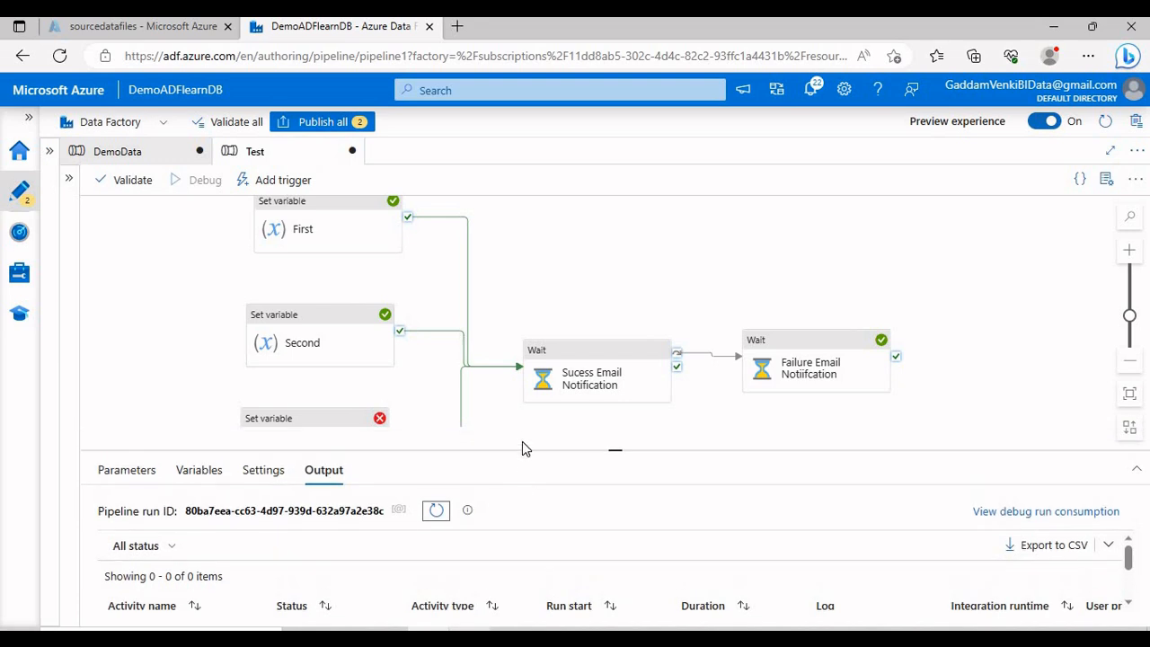
{"action": "left_click_drag", "start_coordinate": [516, 371], "coordinate": [503, 396]}
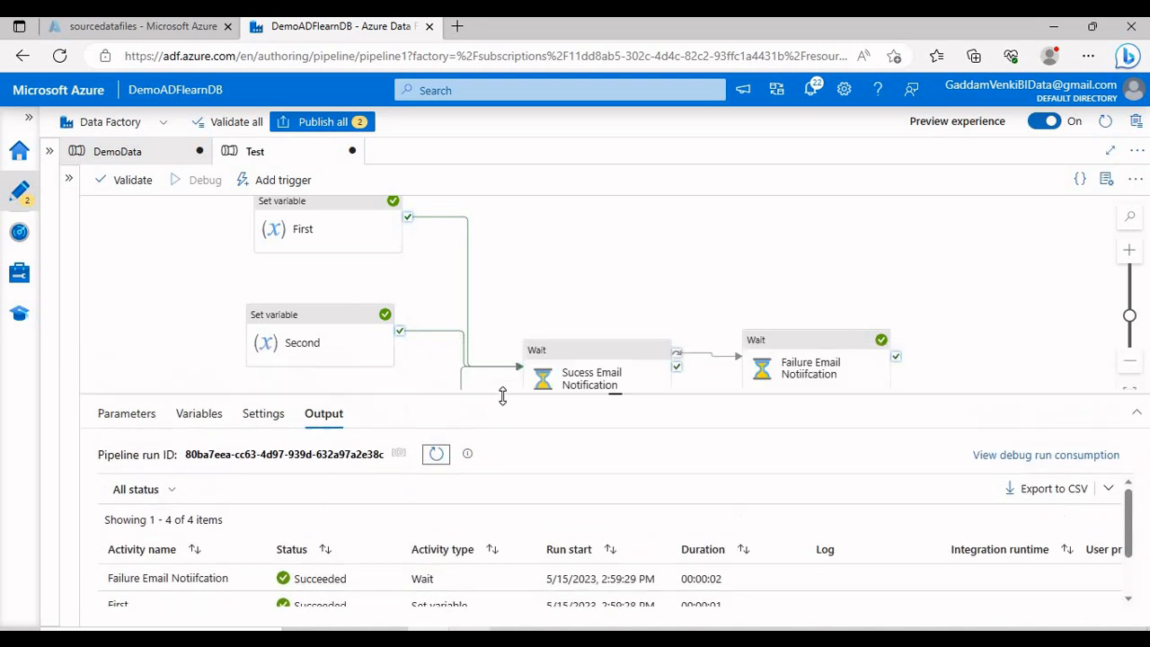
{"action": "left_click", "coordinate": [439, 461]}
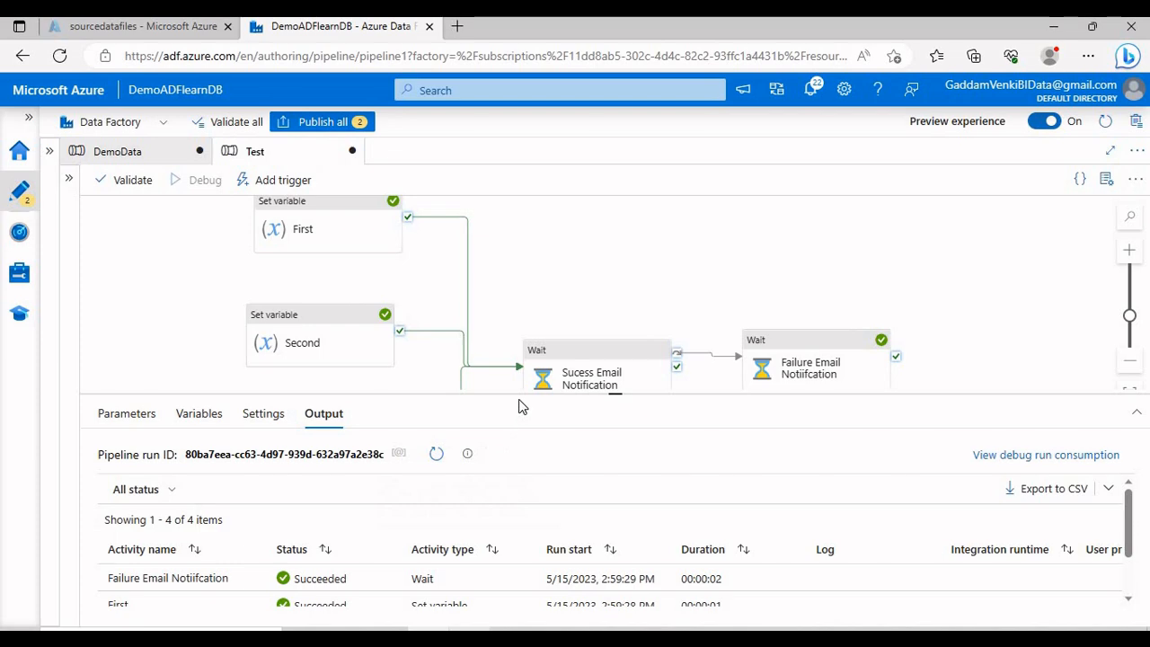
{"action": "left_click_drag", "start_coordinate": [523, 413], "coordinate": [503, 308]}
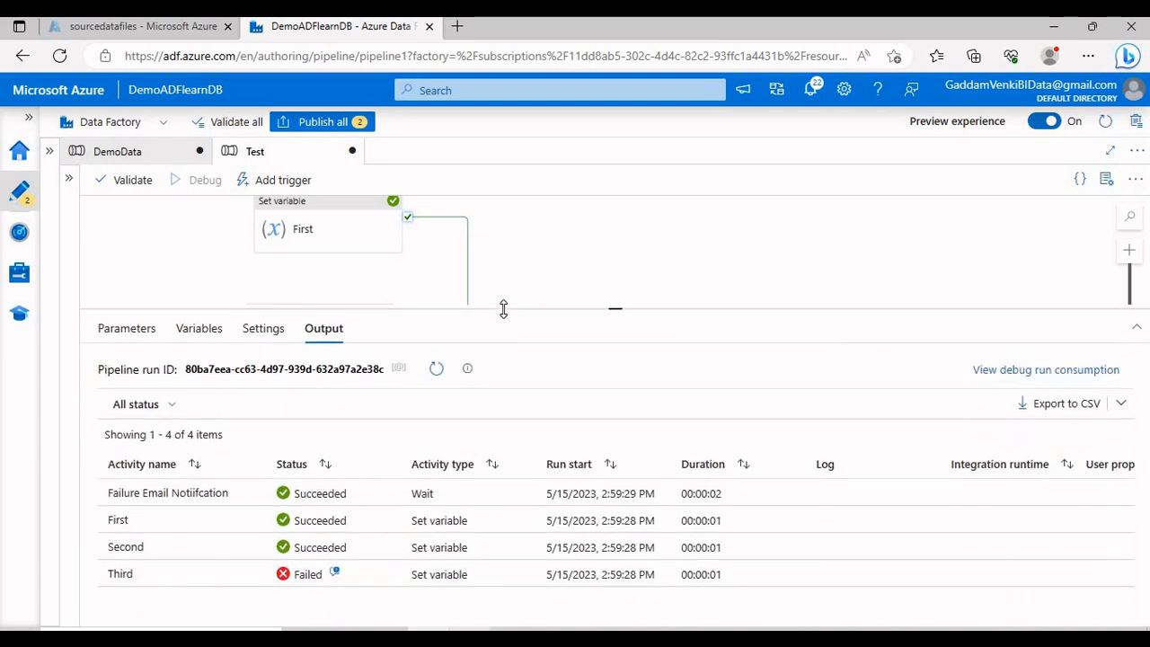
{"action": "left_click", "coordinate": [437, 370]}
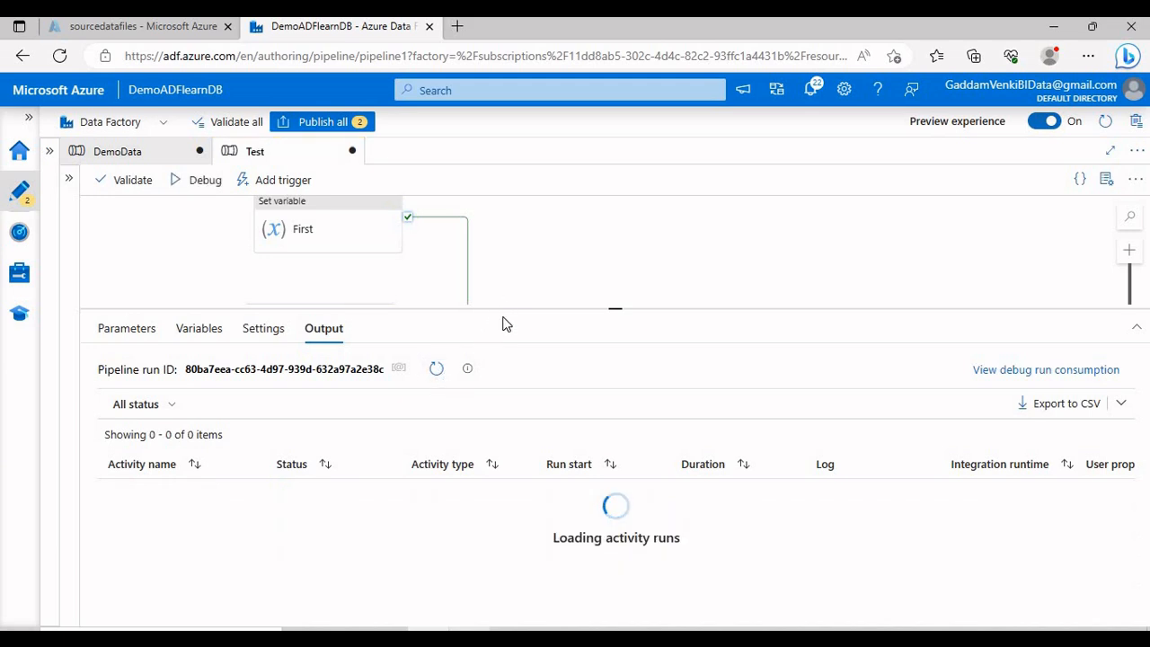
{"action": "left_click_drag", "start_coordinate": [511, 311], "coordinate": [549, 537]}
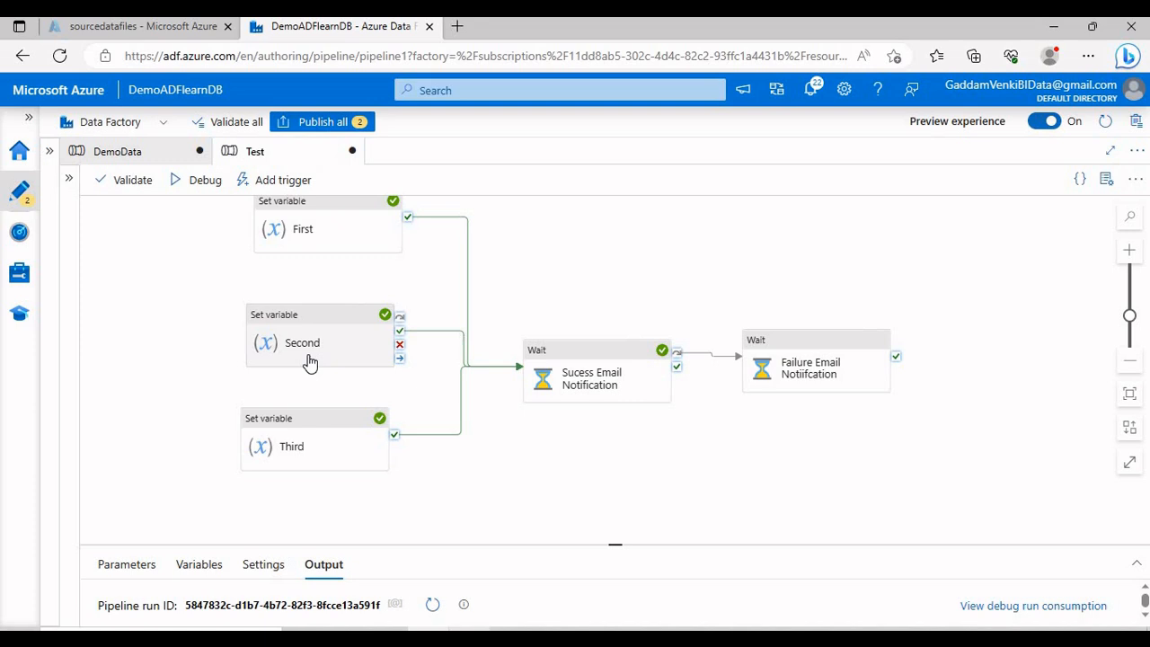
Step: Add a Wait1 activity that runs when Third fails
{"action": "left_click", "coordinate": [310, 445]}
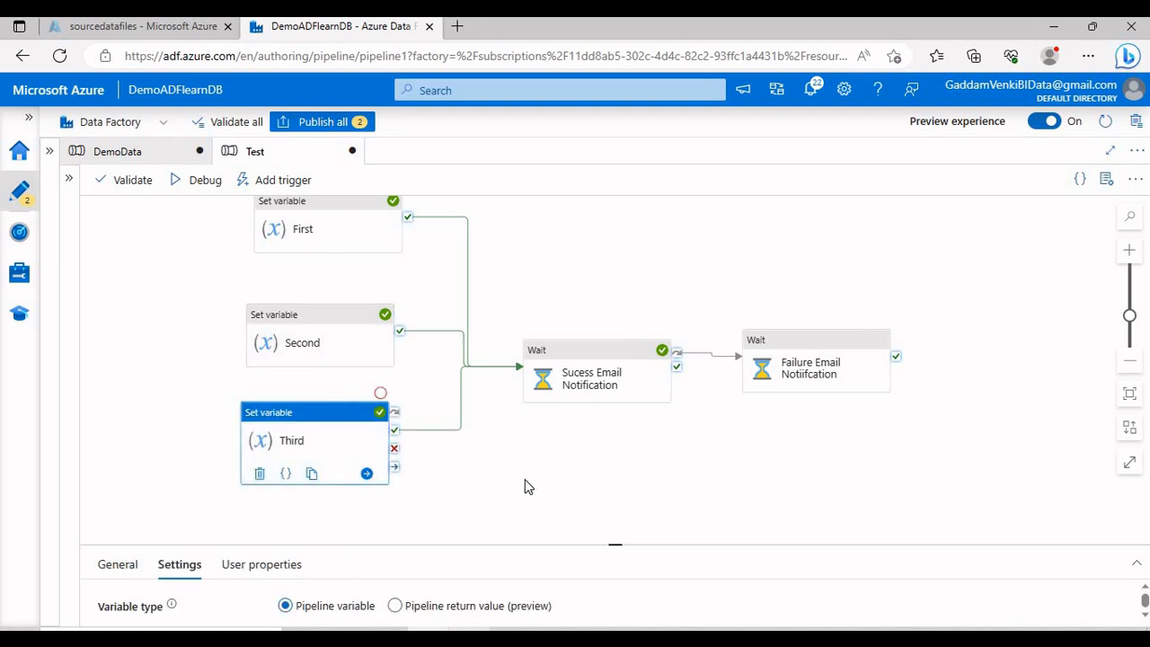
{"action": "left_click", "coordinate": [84, 202]}
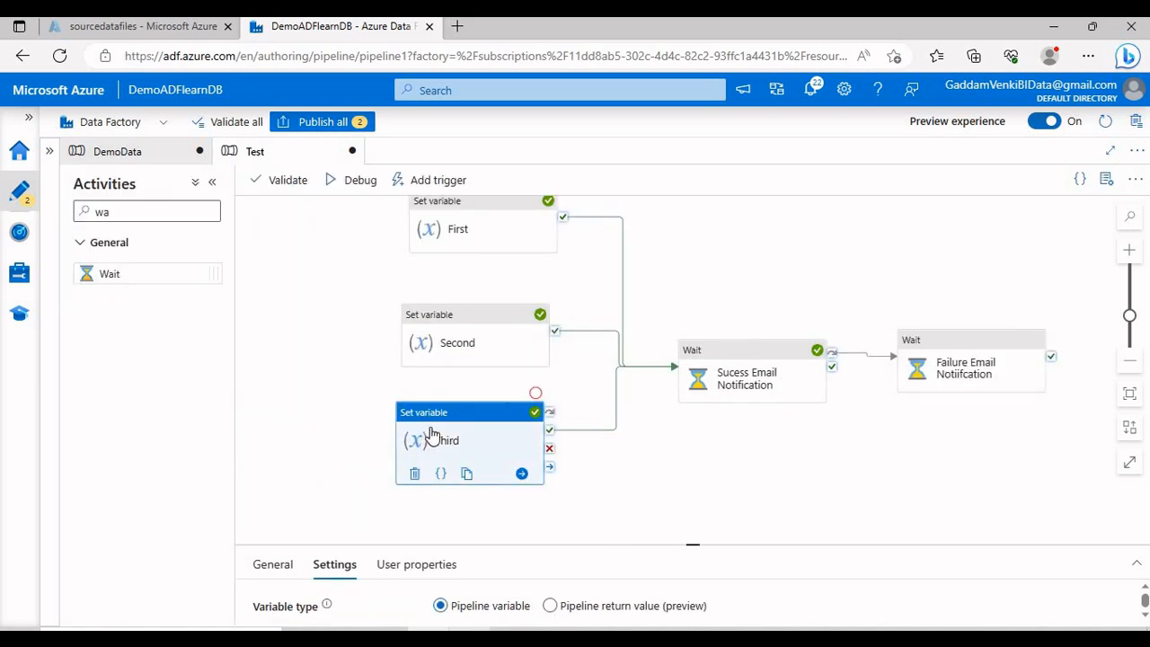
{"action": "left_click_drag", "start_coordinate": [136, 272], "coordinate": [706, 467]}
{"action": "left_click", "coordinate": [551, 450]}
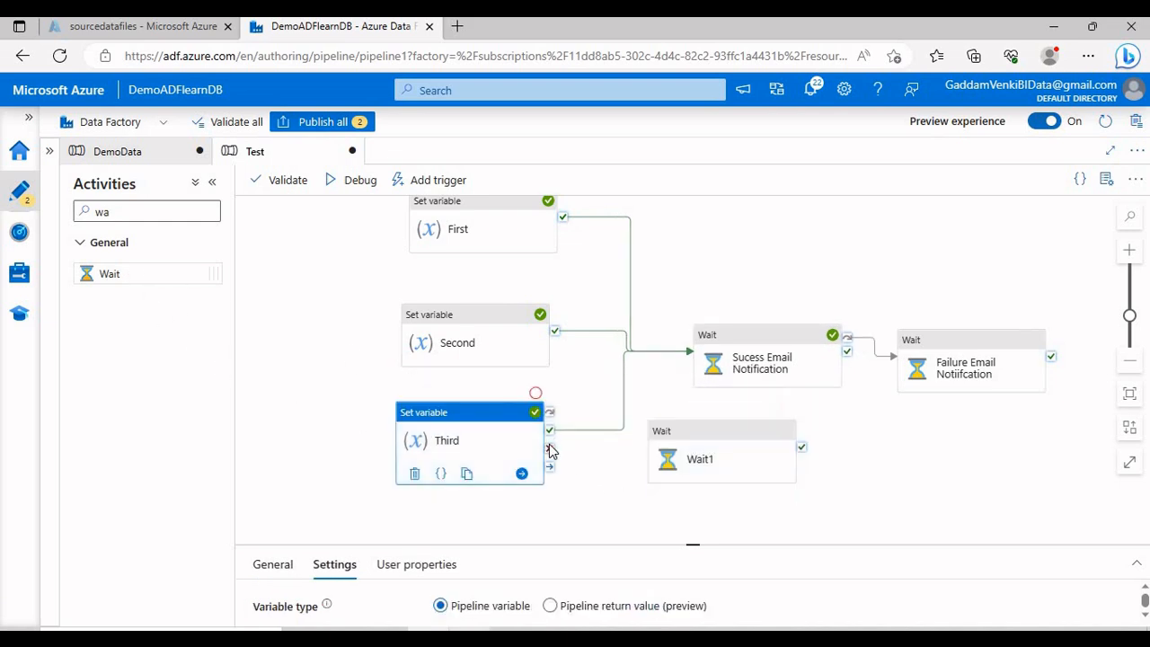
{"action": "left_click_drag", "start_coordinate": [551, 450], "coordinate": [663, 449]}
{"action": "left_click", "coordinate": [642, 514]}
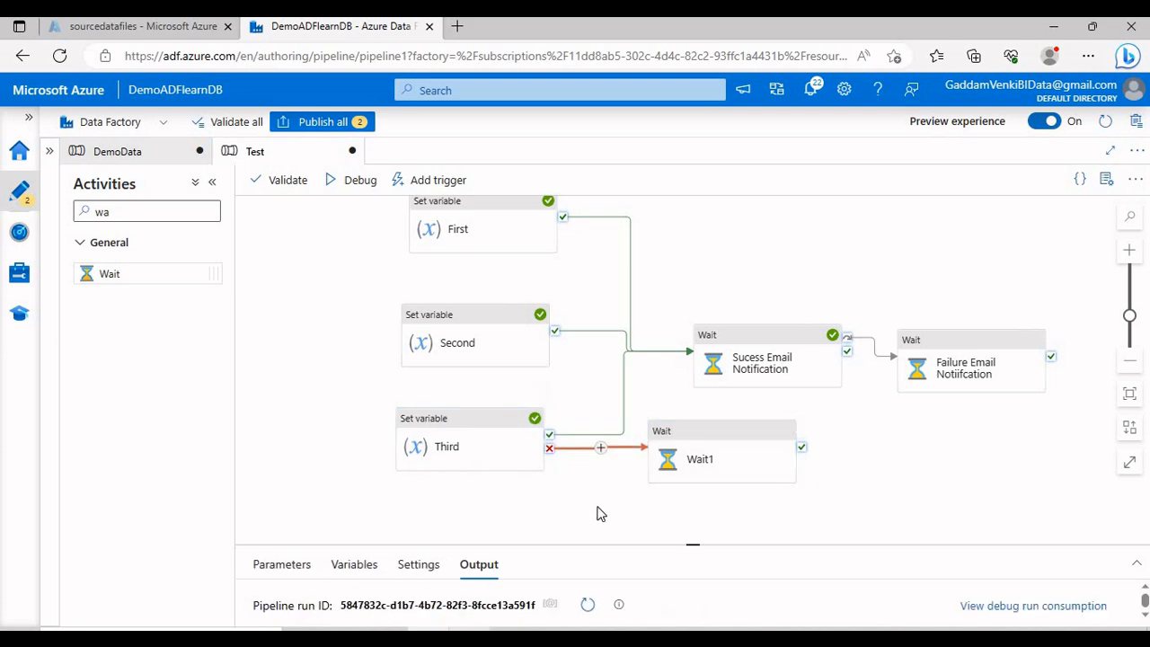
{"action": "left_click", "coordinate": [714, 435]}
{"action": "left_click", "coordinate": [978, 352]}
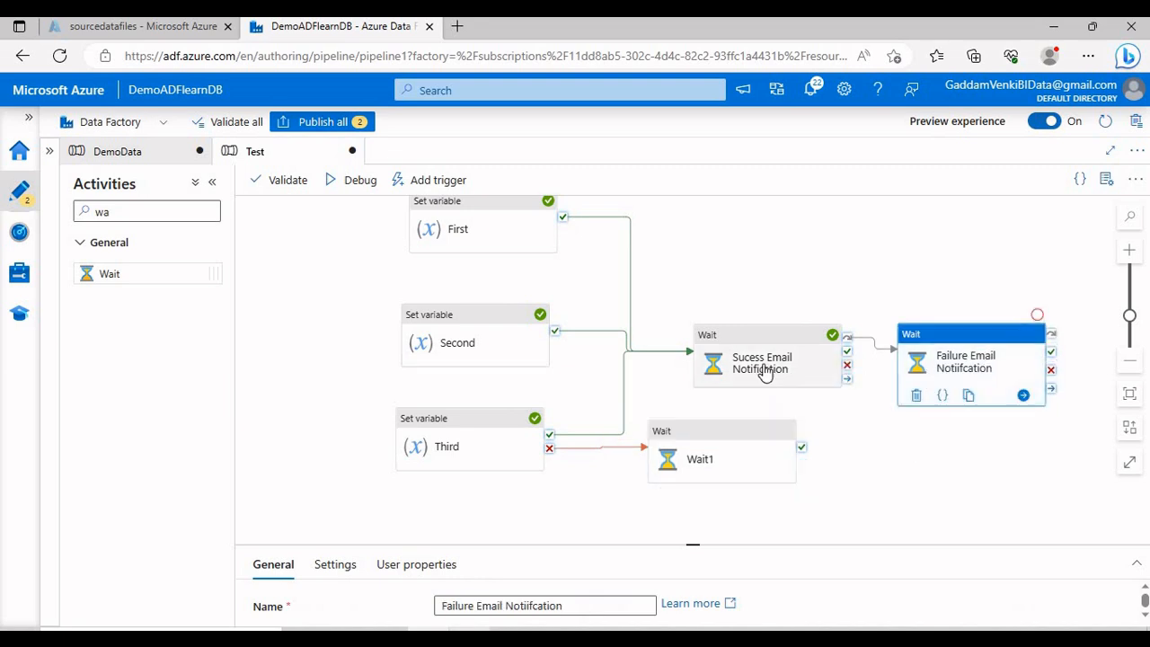
{"action": "left_click", "coordinate": [688, 460]}
{"action": "left_click", "coordinate": [932, 357]}
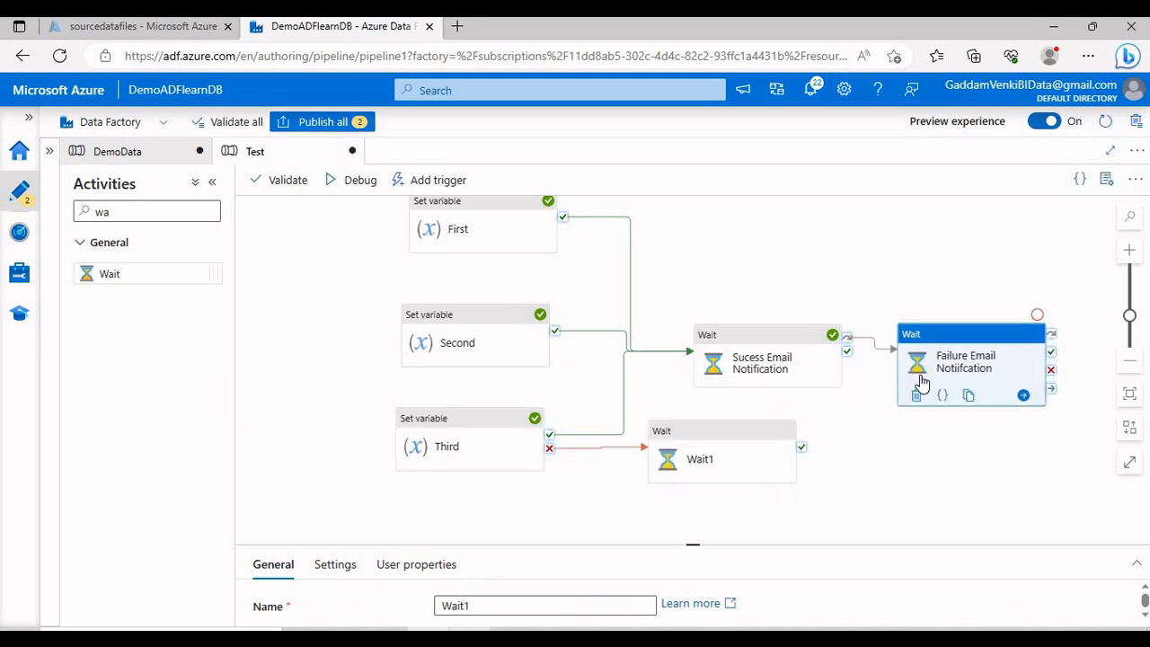
{"action": "left_click", "coordinate": [849, 457]}
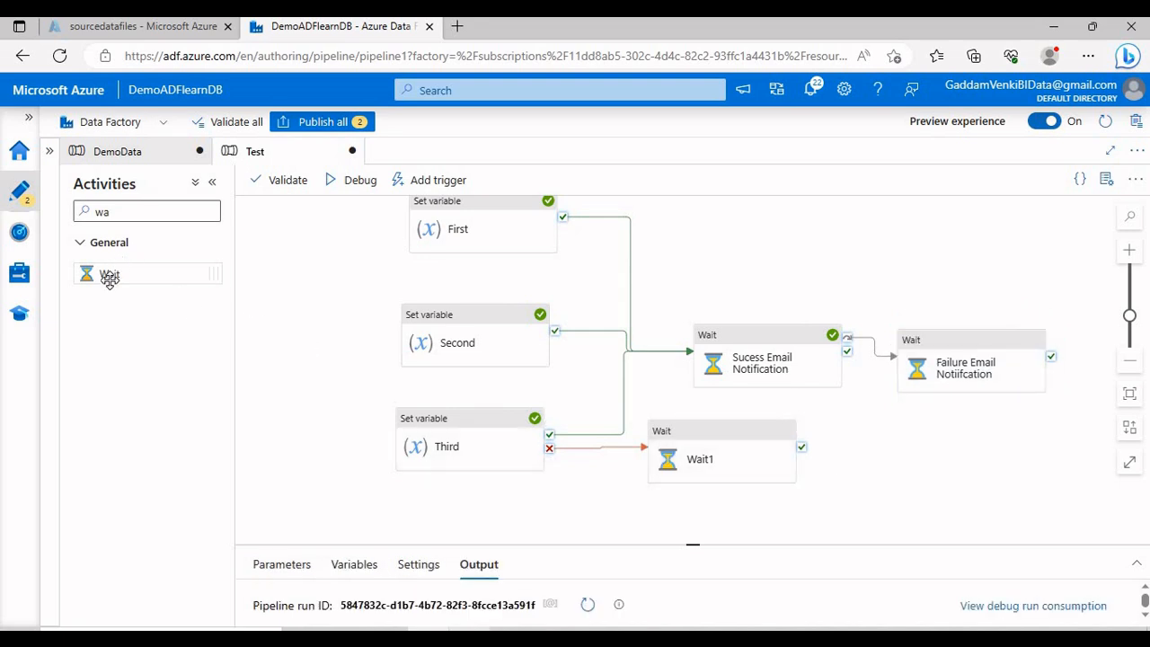
Step: Add Wait2 linked to run on Wait1's completion, then start a debug run
{"action": "left_click_drag", "start_coordinate": [110, 274], "coordinate": [965, 460]}
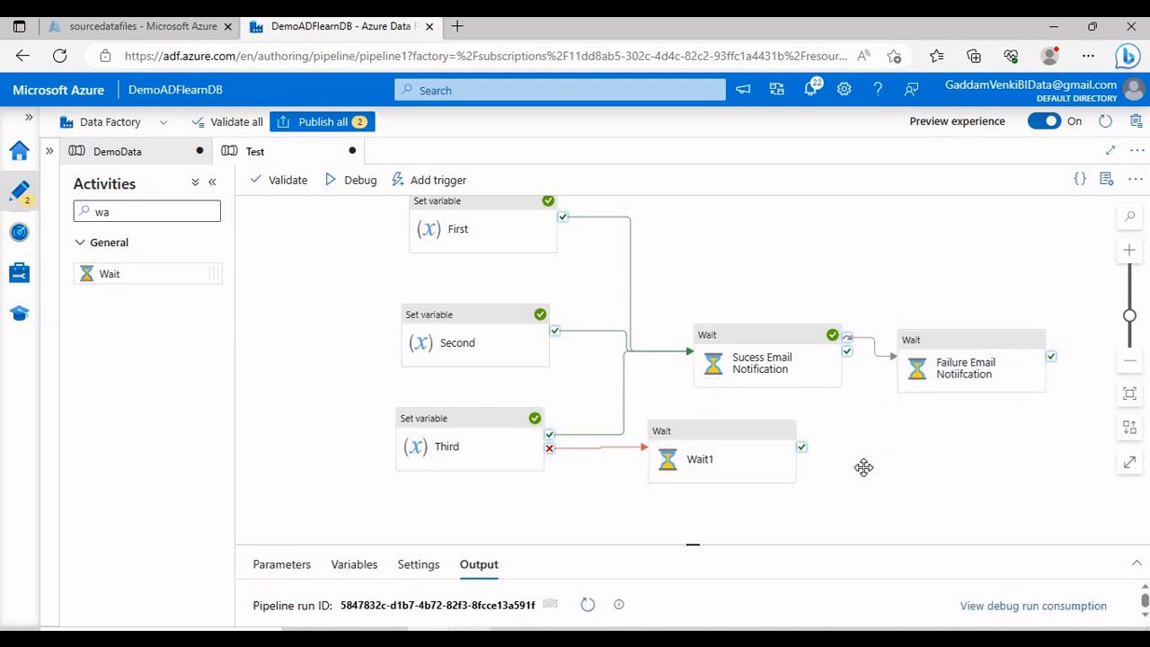
{"action": "left_click_drag", "start_coordinate": [802, 447], "coordinate": [853, 456]}
{"action": "left_click", "coordinate": [812, 454]}
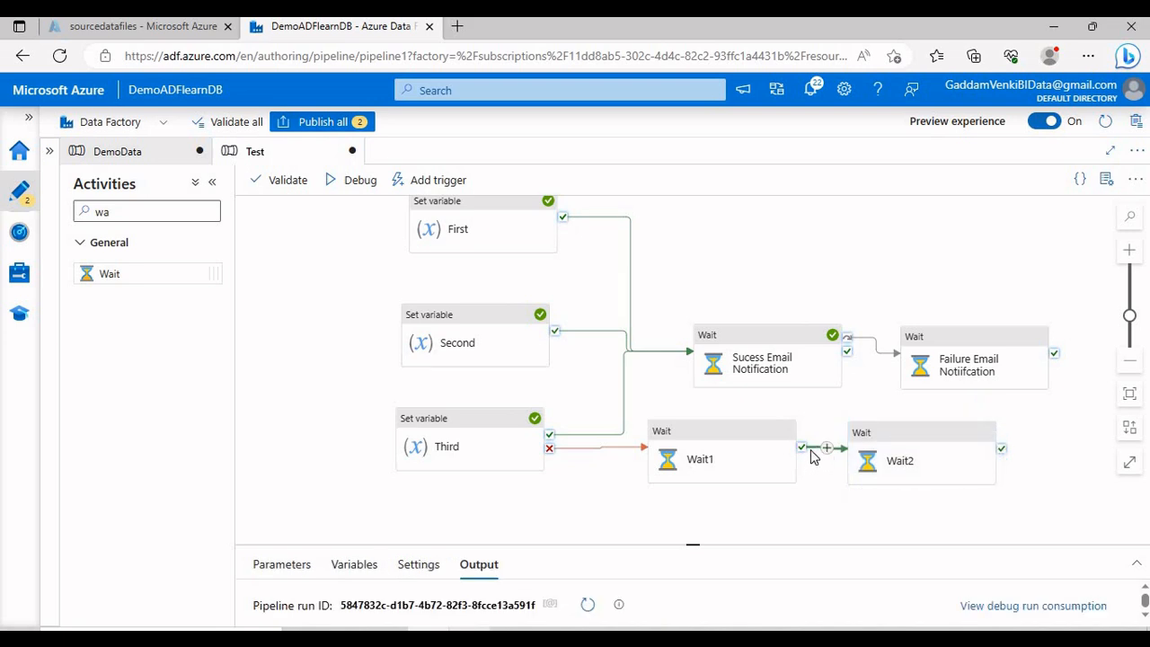
{"action": "right_click", "coordinate": [811, 453]}
{"action": "left_click", "coordinate": [847, 271]}
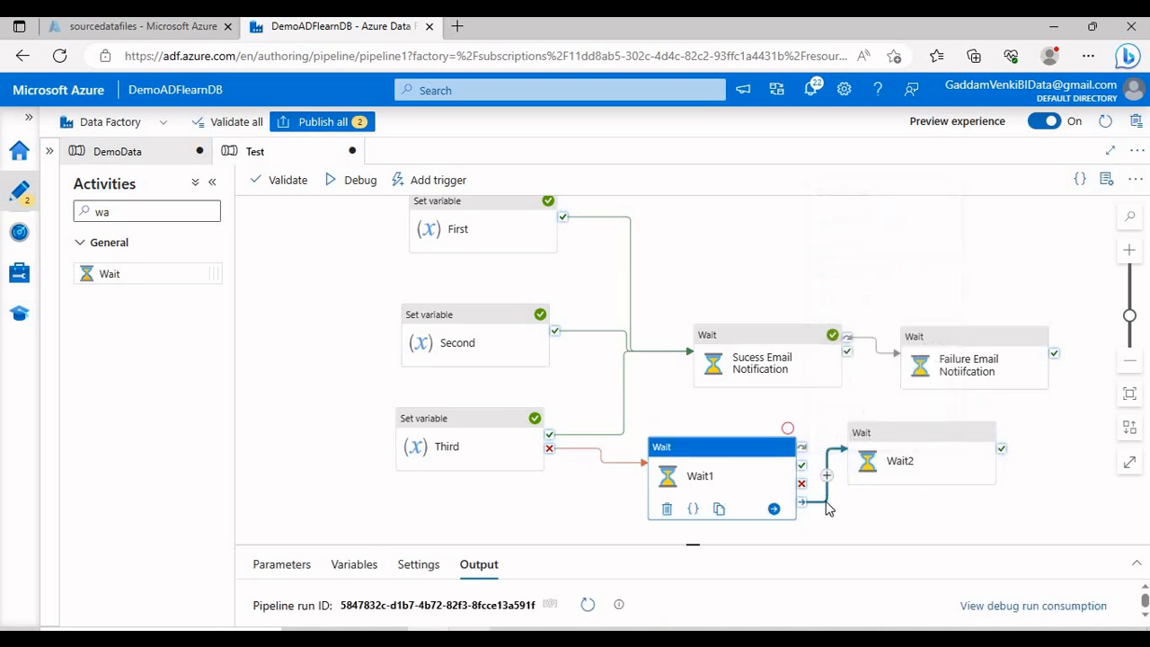
{"action": "left_click", "coordinate": [909, 476]}
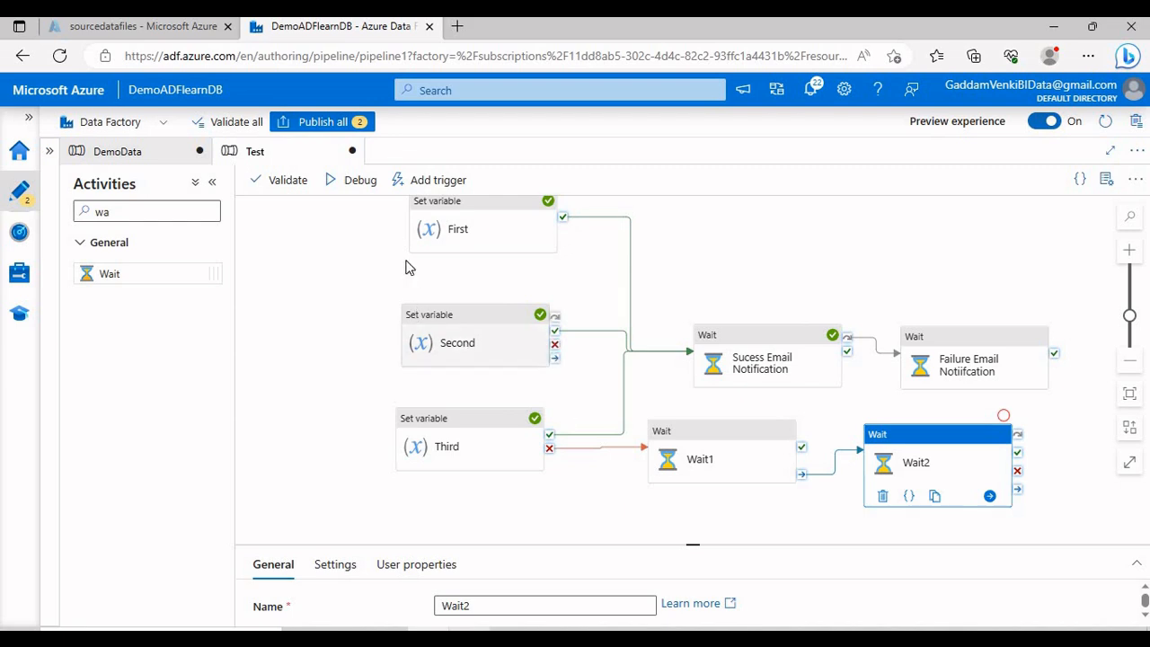
{"action": "left_click", "coordinate": [363, 183]}
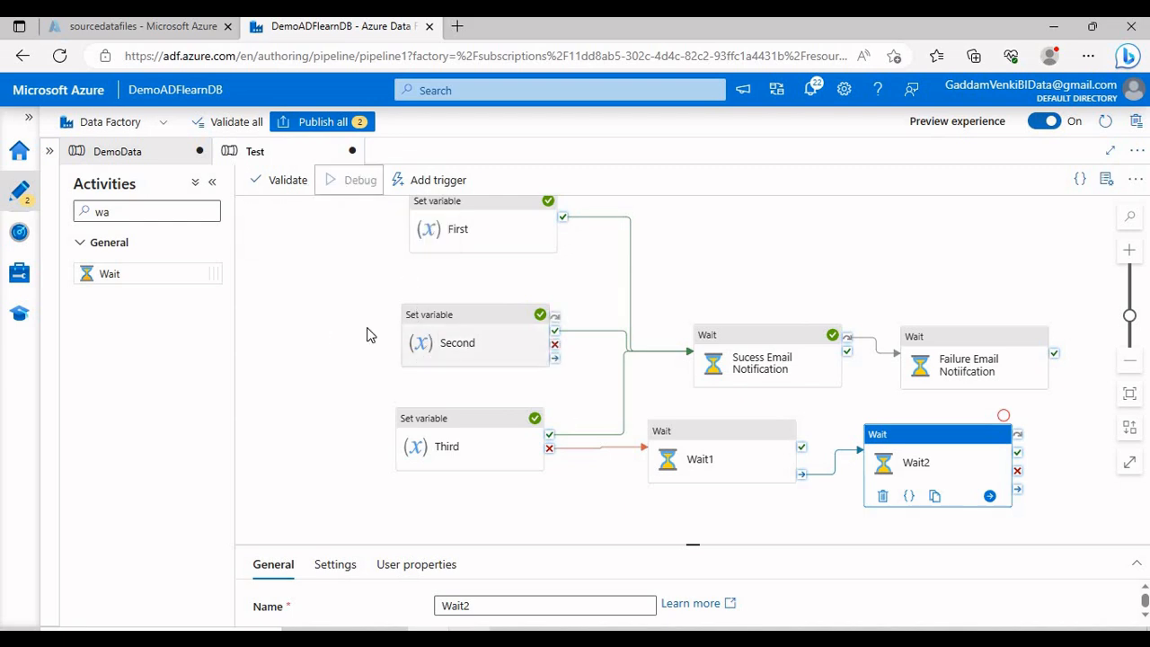
Step: Review the finished run in the Output panel, then expand Third's settings showing value Test
{"action": "left_click_drag", "start_coordinate": [321, 349], "coordinate": [321, 359]}
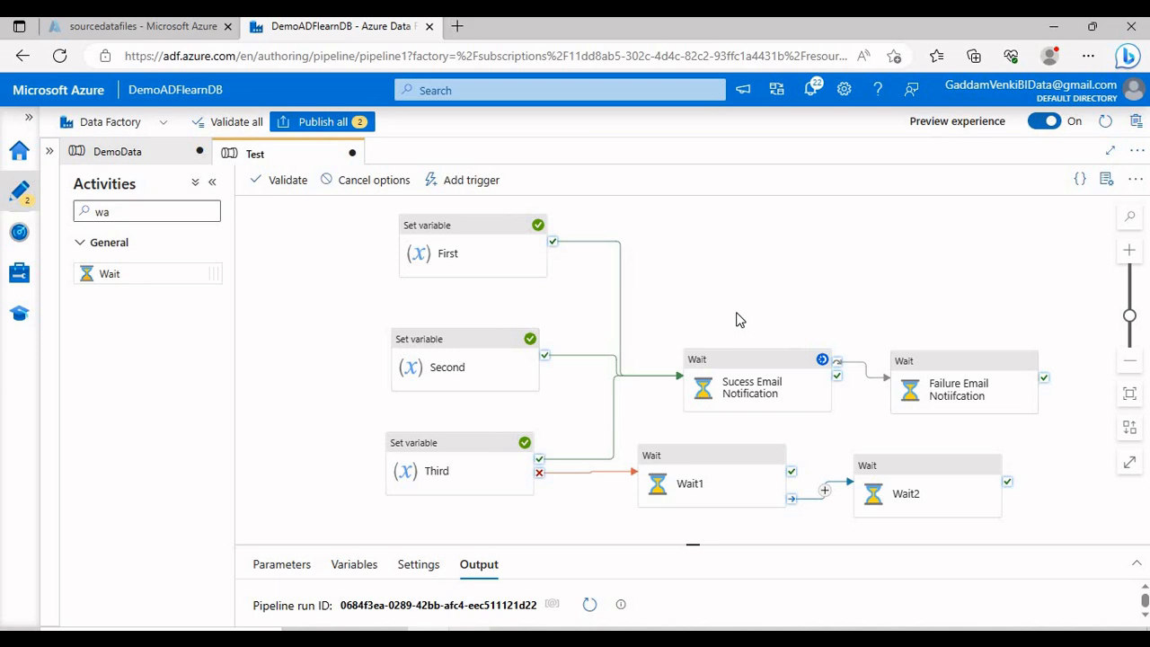
{"action": "left_click_drag", "start_coordinate": [693, 544], "coordinate": [693, 483]}
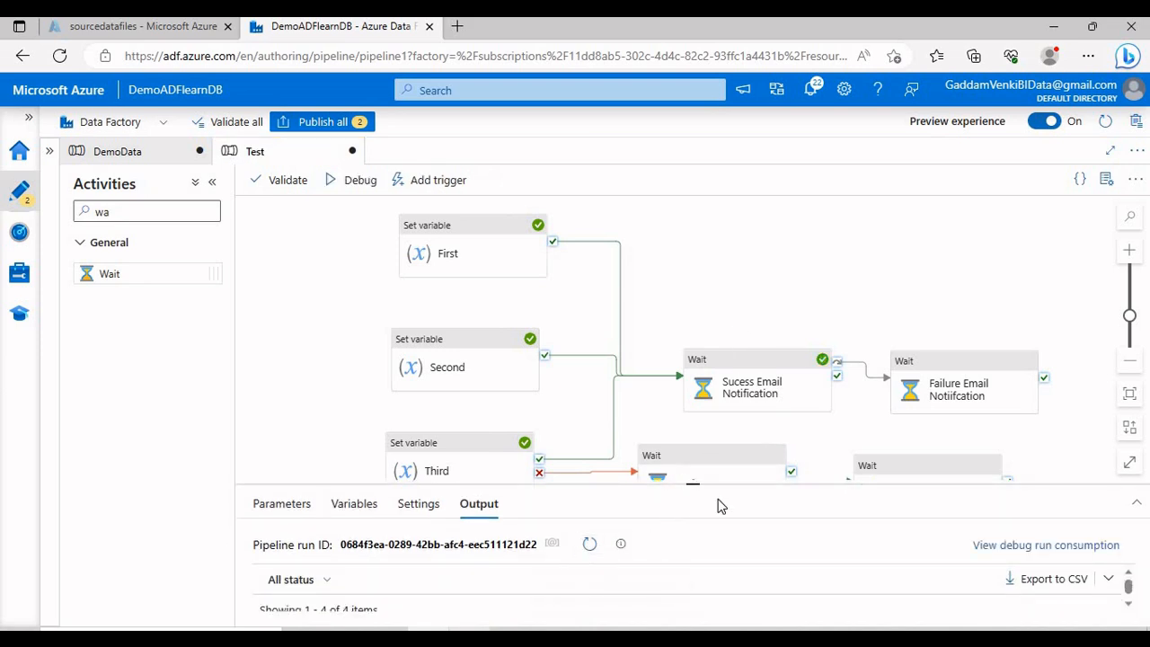
{"action": "left_click_drag", "start_coordinate": [743, 483], "coordinate": [734, 554]}
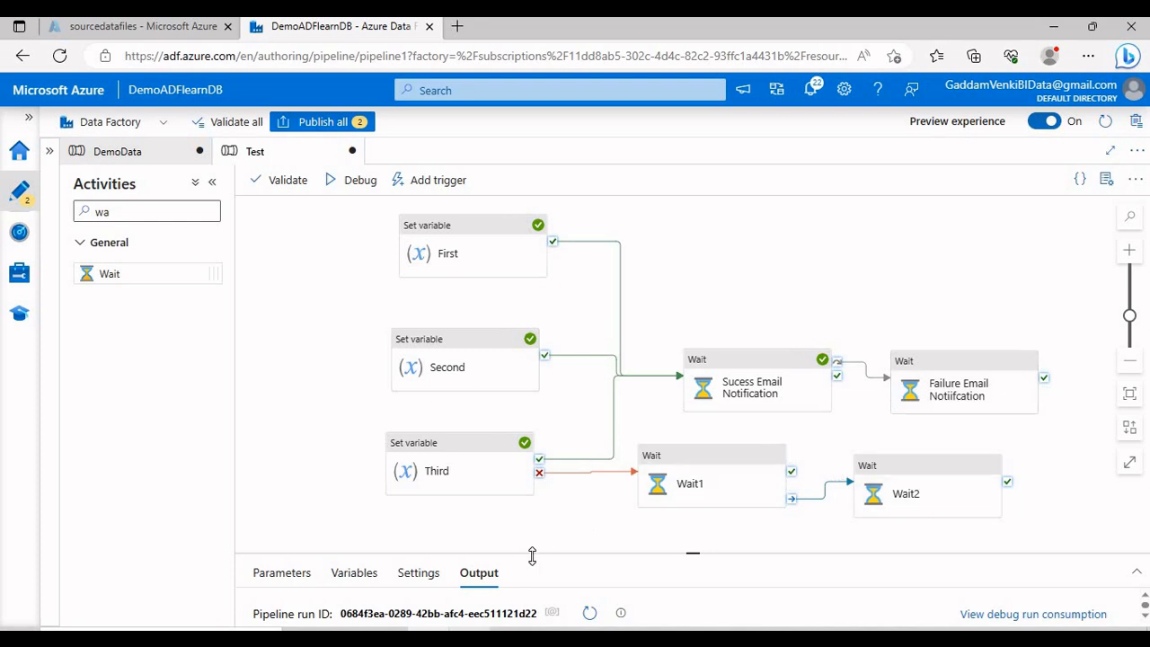
{"action": "left_click_drag", "start_coordinate": [539, 552], "coordinate": [447, 467]}
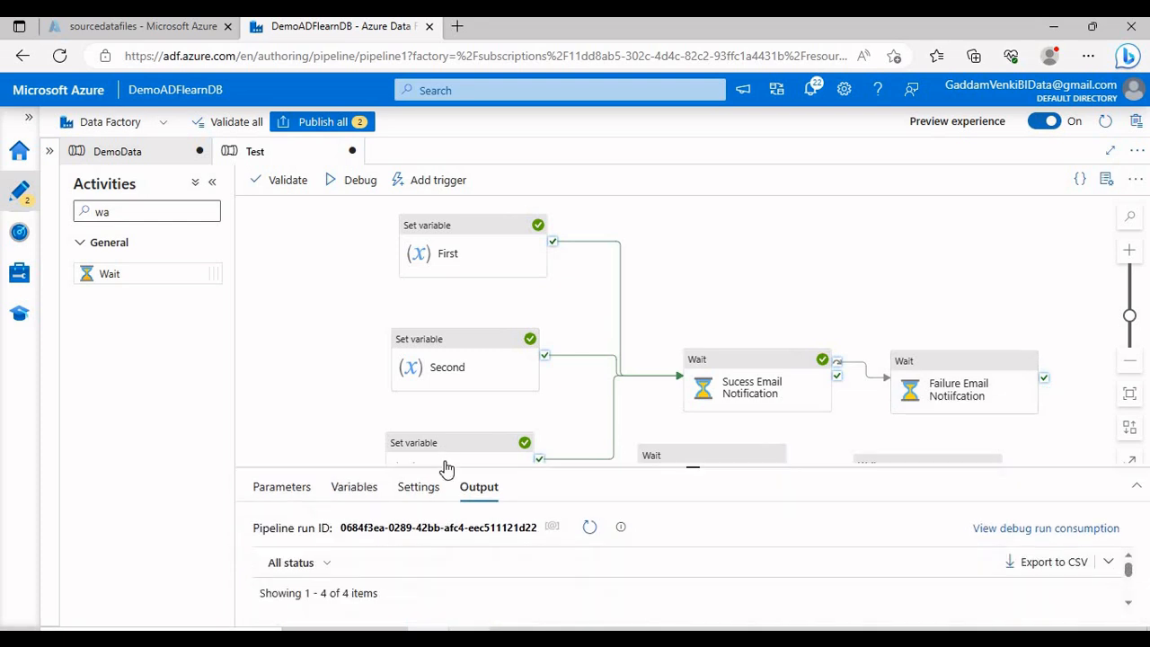
{"action": "left_click_drag", "start_coordinate": [536, 467], "coordinate": [541, 381]}
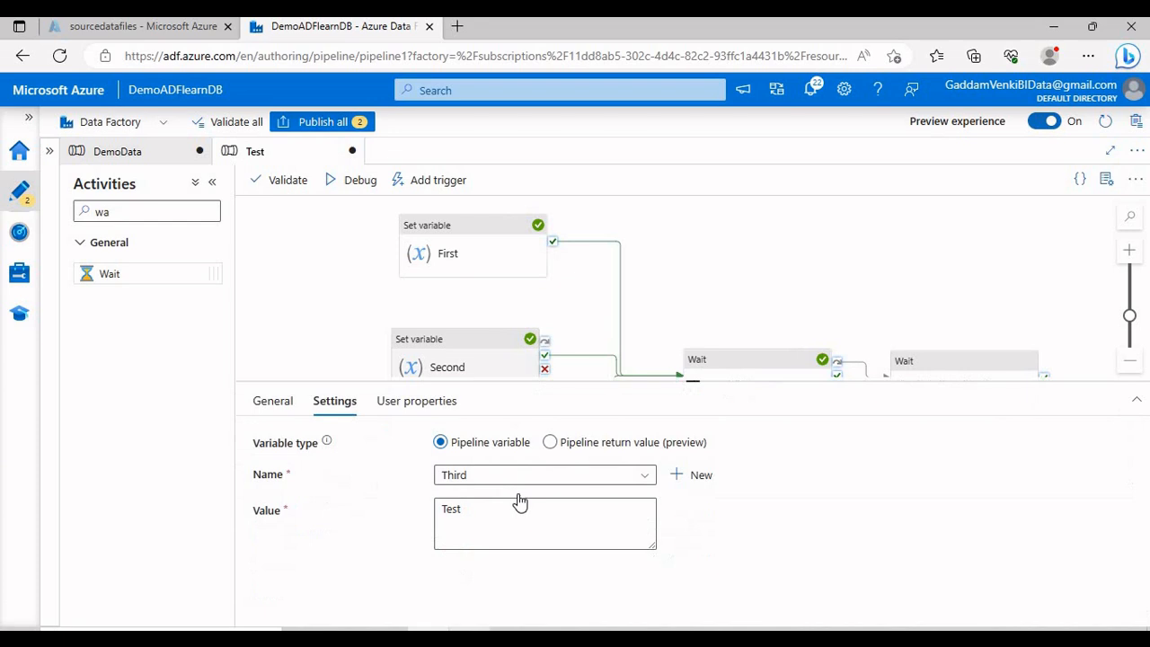
{"action": "left_click", "coordinate": [516, 509]}
{"action": "left_click", "coordinate": [495, 564]}
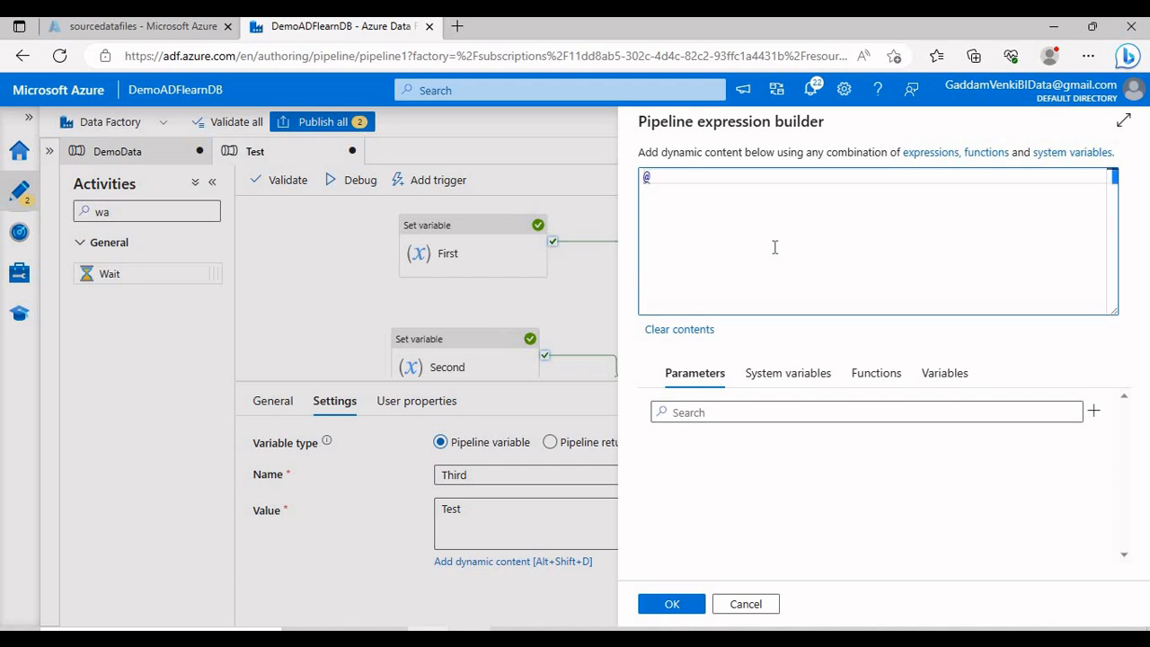
{"action": "type", "text": "@int('"}
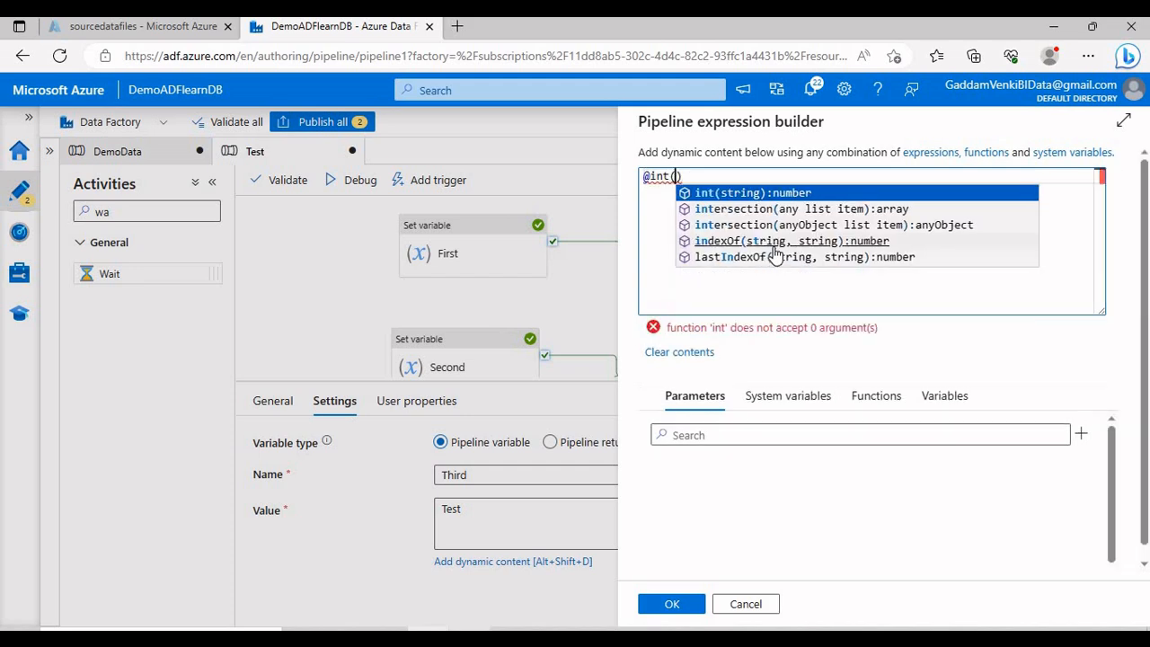
{"action": "type", "text": "Test"}
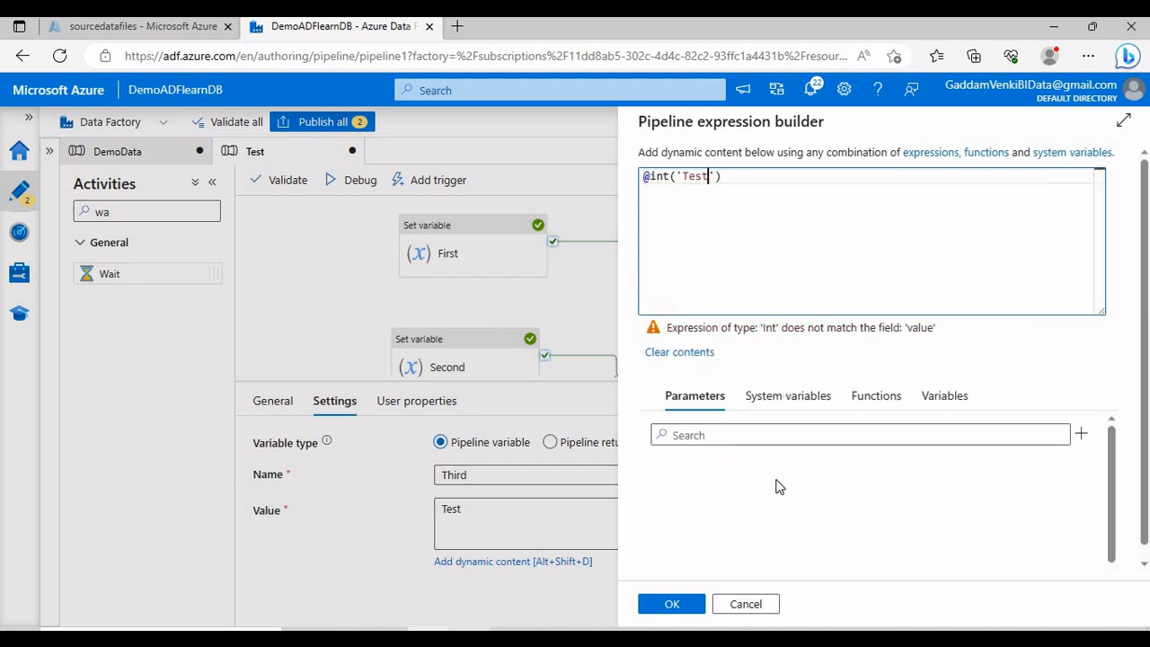
{"action": "left_click", "coordinate": [672, 603]}
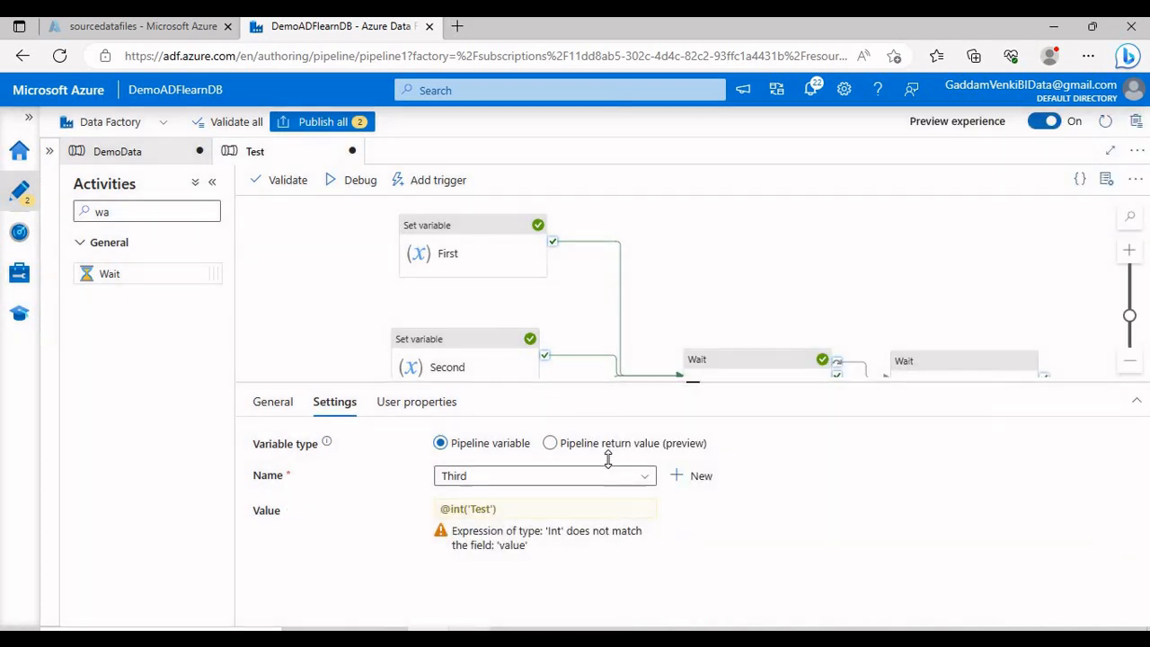
Step: Debug-run again and arrange the panels to see Third fail while Wait1, Wait2 and both email waits succeed
{"action": "left_click", "coordinate": [357, 182]}
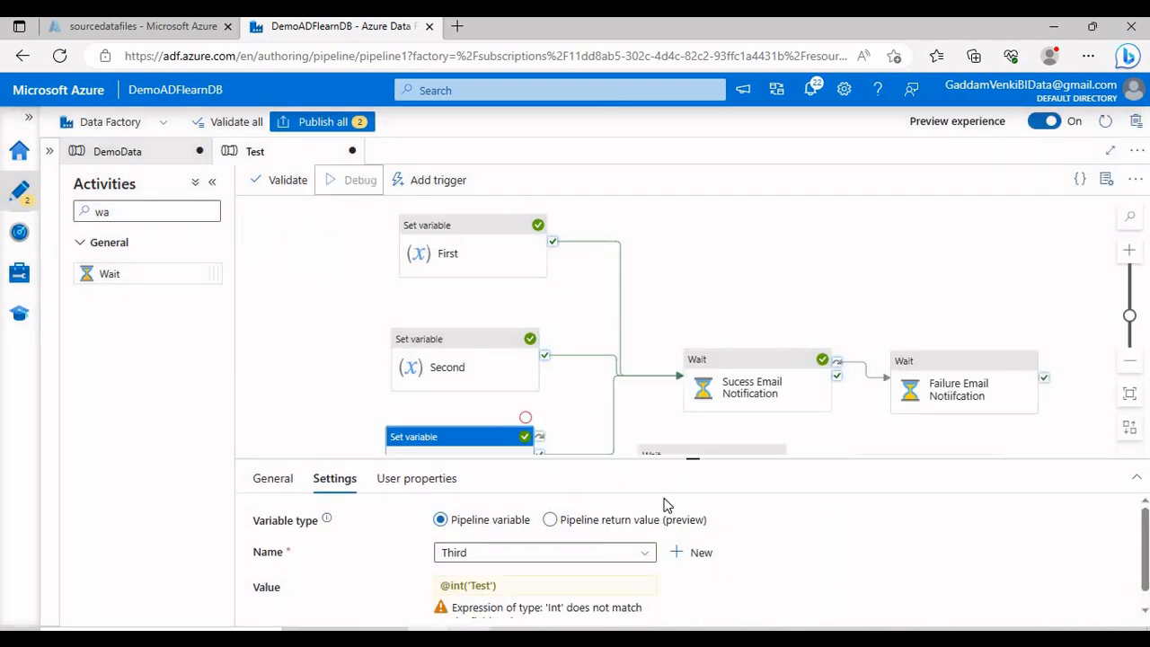
{"action": "left_click_drag", "start_coordinate": [659, 455], "coordinate": [660, 541]}
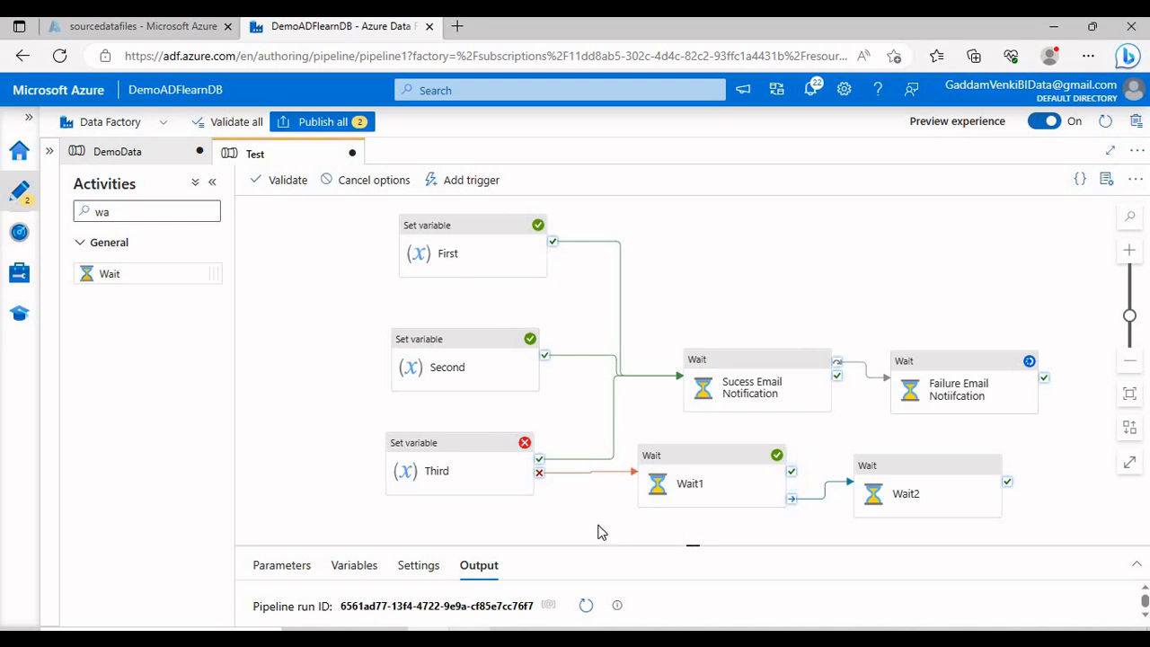
{"action": "left_click_drag", "start_coordinate": [589, 522], "coordinate": [558, 496]}
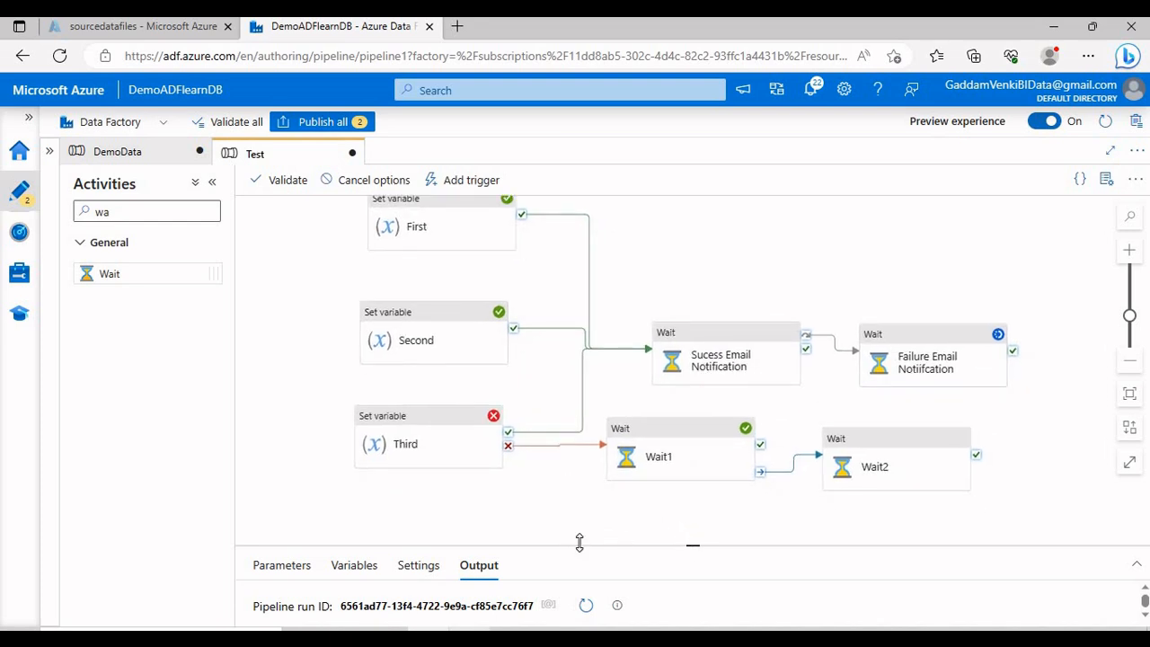
{"action": "left_click_drag", "start_coordinate": [579, 546], "coordinate": [554, 500]}
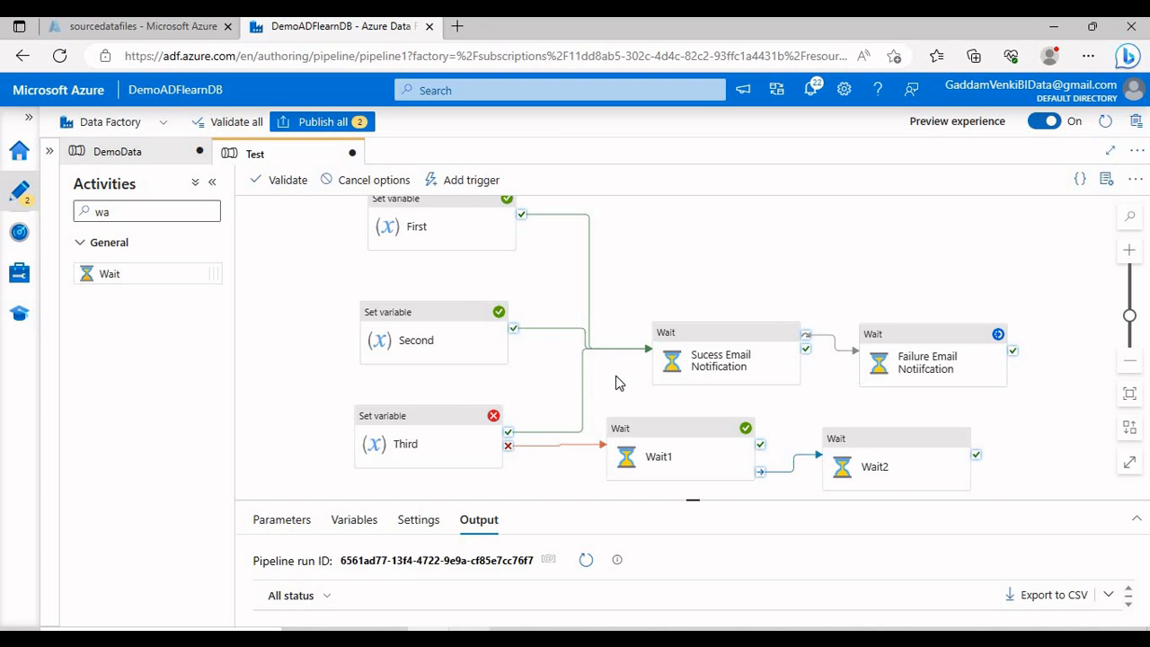
{"action": "left_click_drag", "start_coordinate": [618, 338], "coordinate": [618, 323]}
{"action": "scroll", "coordinate": [618, 323], "scroll_direction": "down", "scroll_amount": 1}
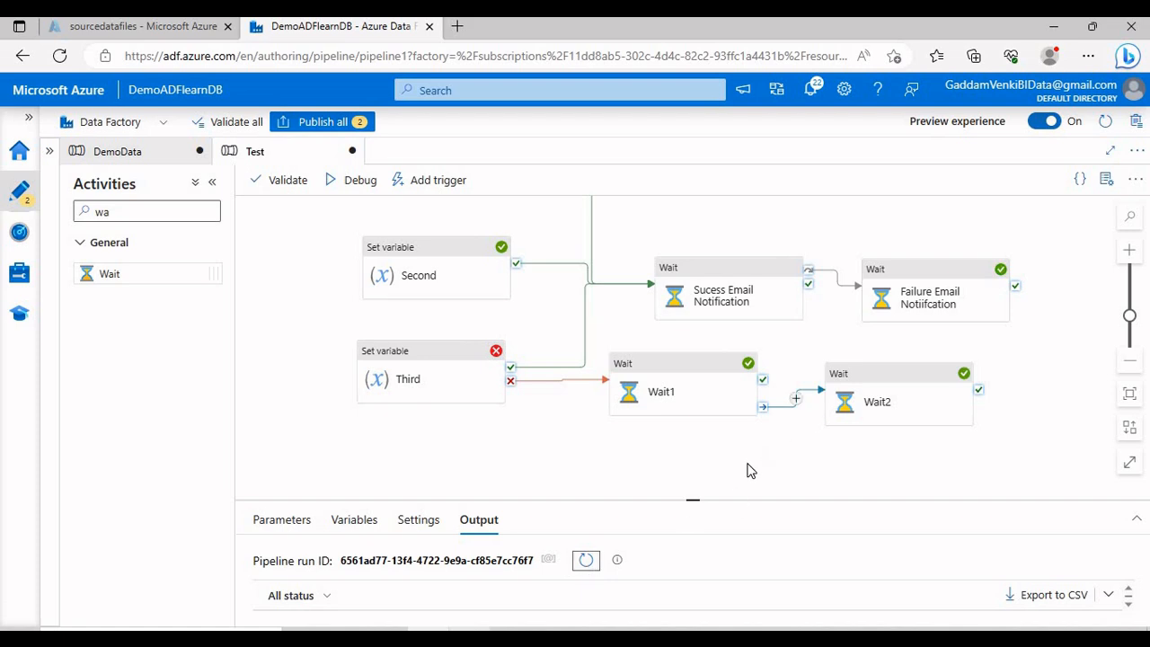
{"action": "left_click_drag", "start_coordinate": [712, 467], "coordinate": [720, 498]}
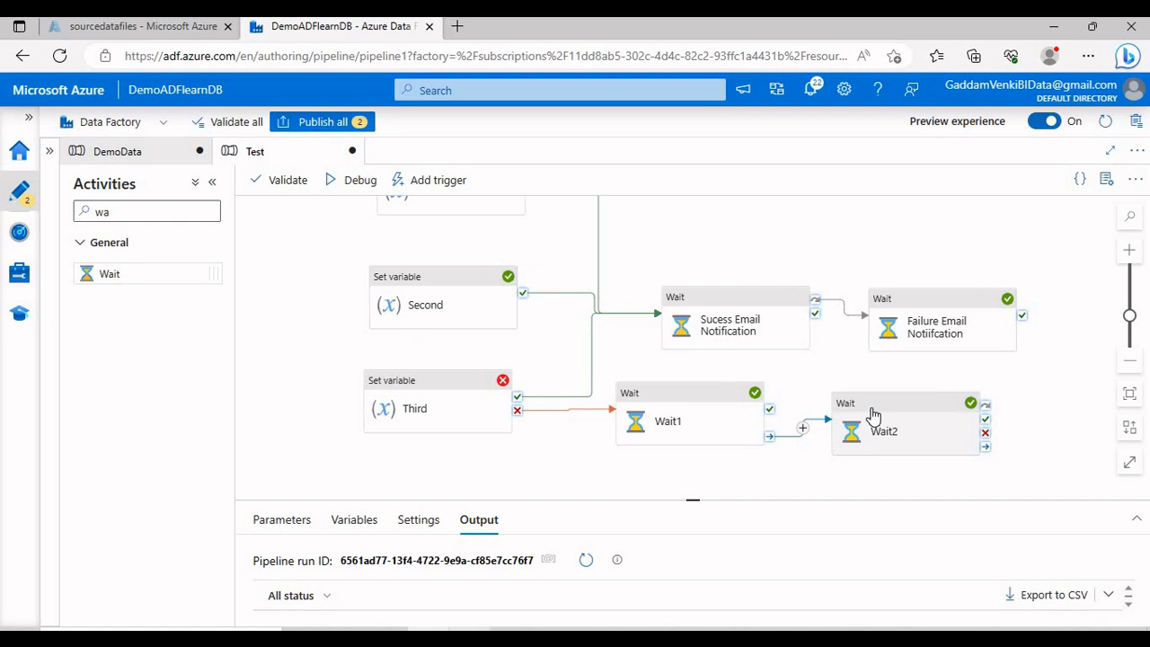
{"action": "left_click", "coordinate": [903, 301]}
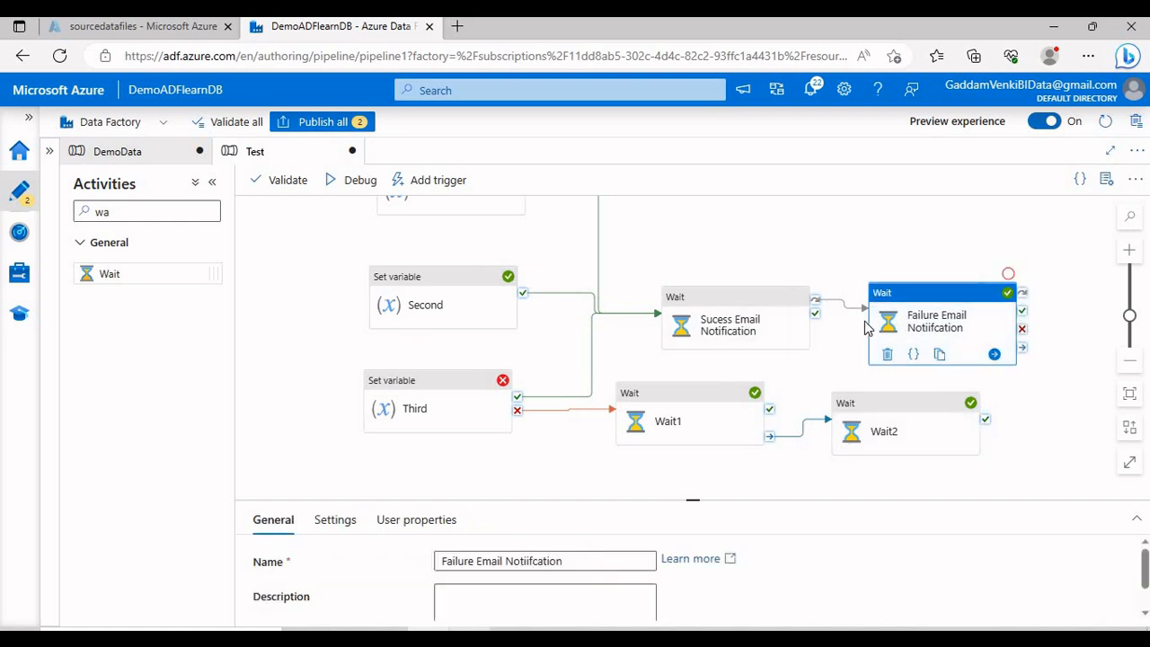
{"action": "left_click", "coordinate": [968, 383]}
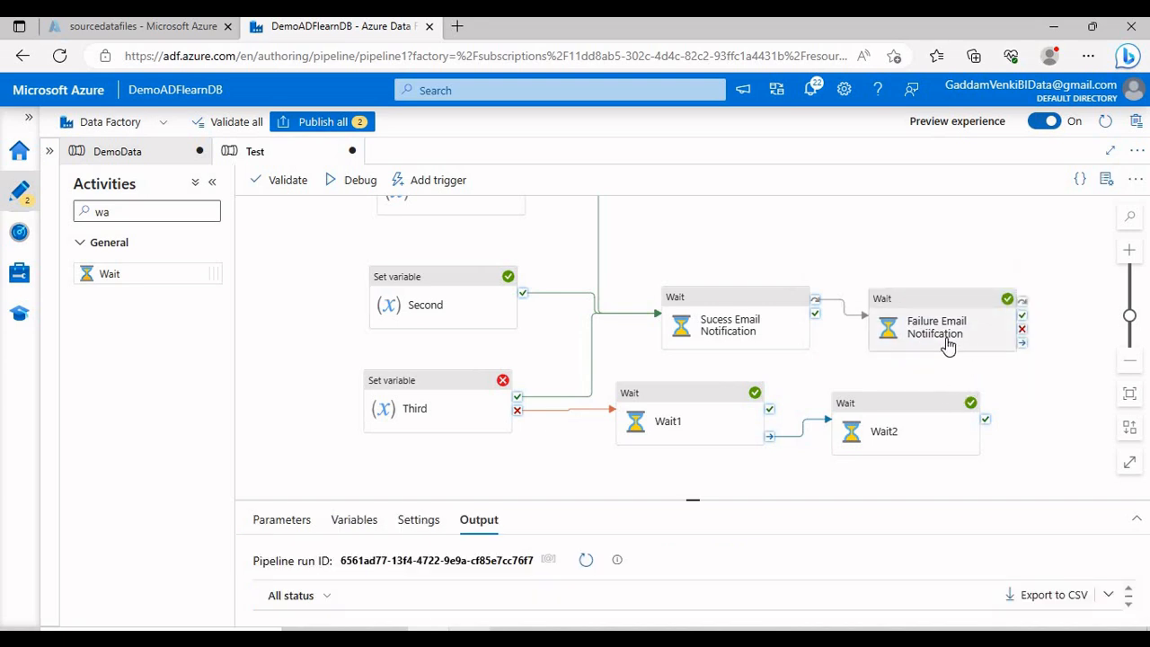
{"action": "left_click_drag", "start_coordinate": [961, 360], "coordinate": [986, 388]}
{"action": "left_click_drag", "start_coordinate": [710, 246], "coordinate": [696, 225]}
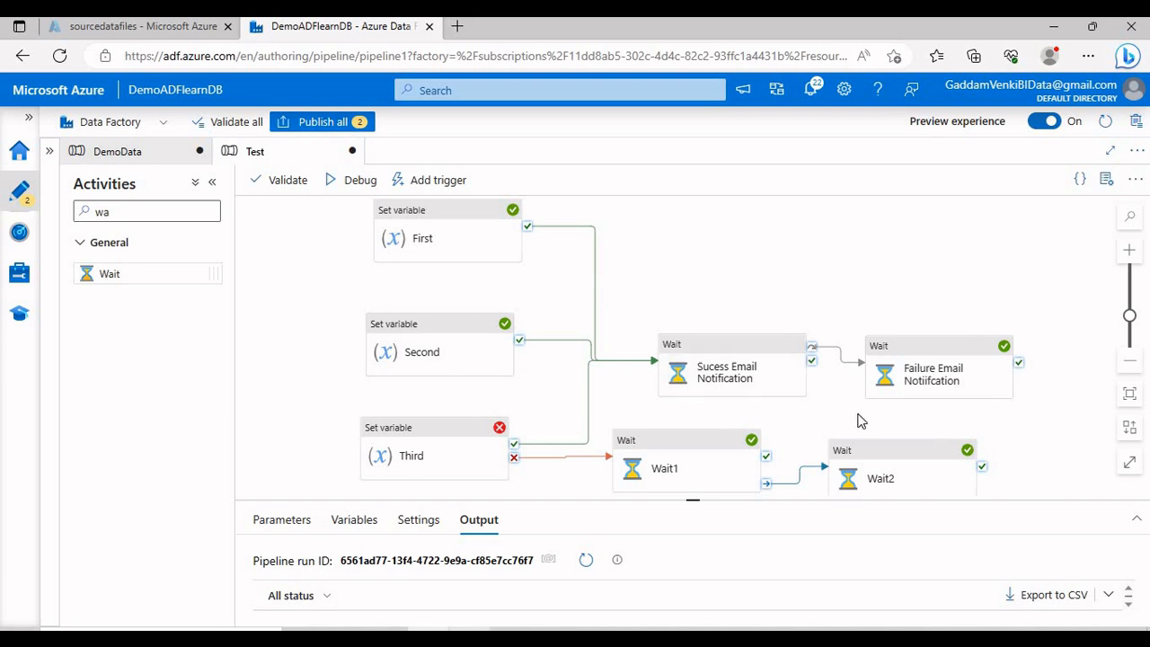
Step: Delete every existing activity (email notifications, Wait1, Wait2, First, Second, Third) to empty the Test canvas
{"action": "left_click", "coordinate": [927, 366]}
{"action": "key", "text": "Delete"}
{"action": "left_click", "coordinate": [863, 478]}
{"action": "key", "text": "Delete"}
{"action": "left_click", "coordinate": [732, 452]}
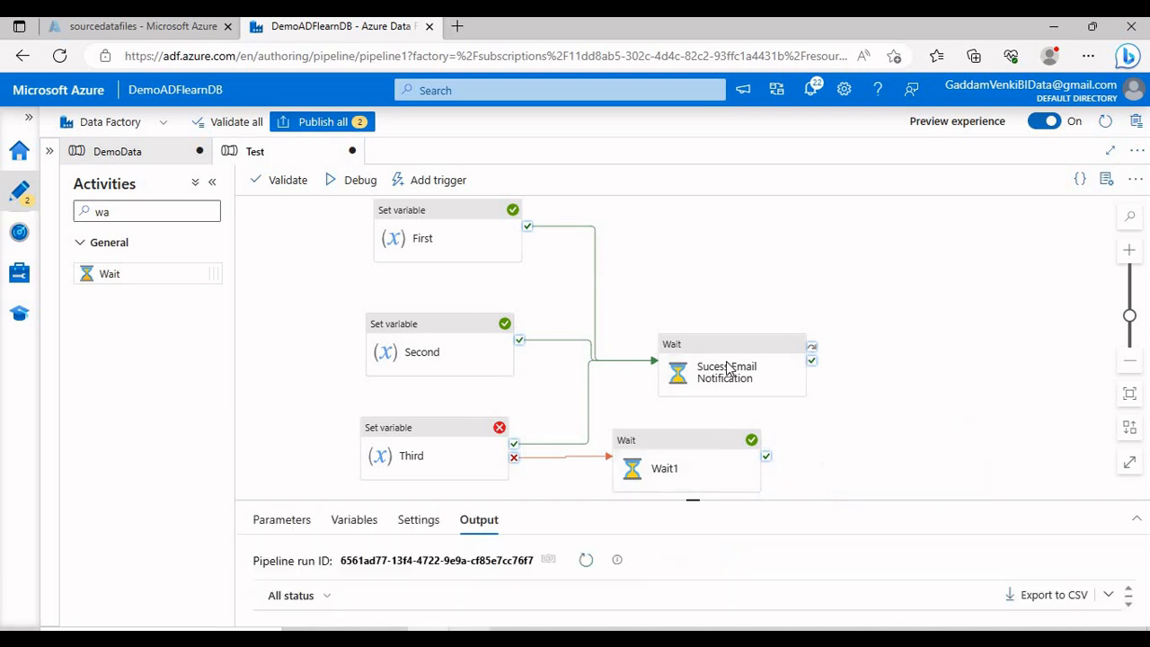
{"action": "key", "text": "Delete"}
{"action": "left_click", "coordinate": [695, 368]}
{"action": "key", "text": "Delete"}
{"action": "left_click", "coordinate": [480, 226]}
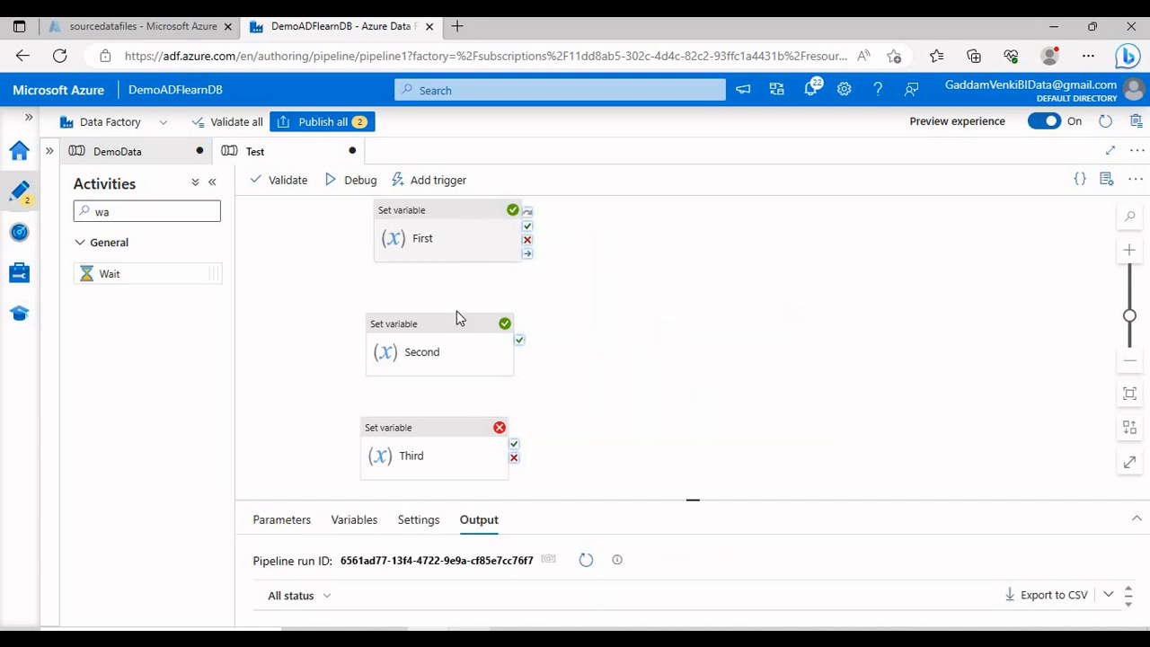
{"action": "key", "text": "Delete"}
{"action": "left_click", "coordinate": [449, 364]}
{"action": "key", "text": "Delete"}
{"action": "left_click", "coordinate": [436, 431]}
{"action": "key", "text": "Delete"}
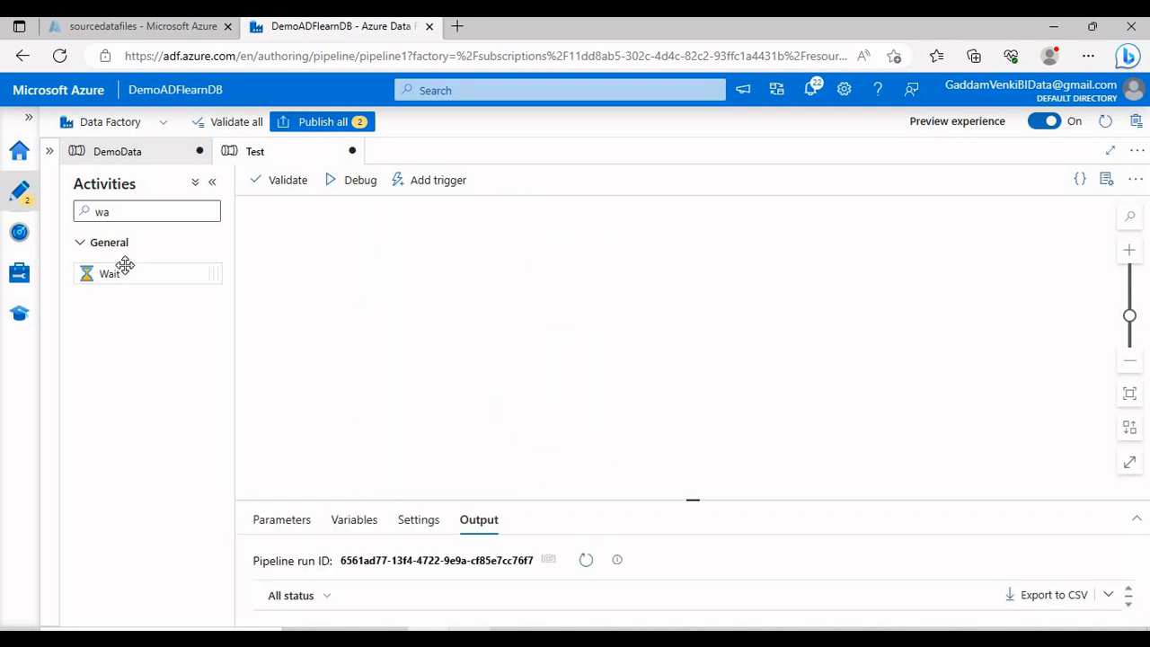
Step: Add Wait activities to the canvas, with Wait4 placed on the right
{"action": "left_click_drag", "start_coordinate": [121, 272], "coordinate": [393, 354]}
{"action": "left_click_drag", "start_coordinate": [98, 286], "coordinate": [341, 442]}
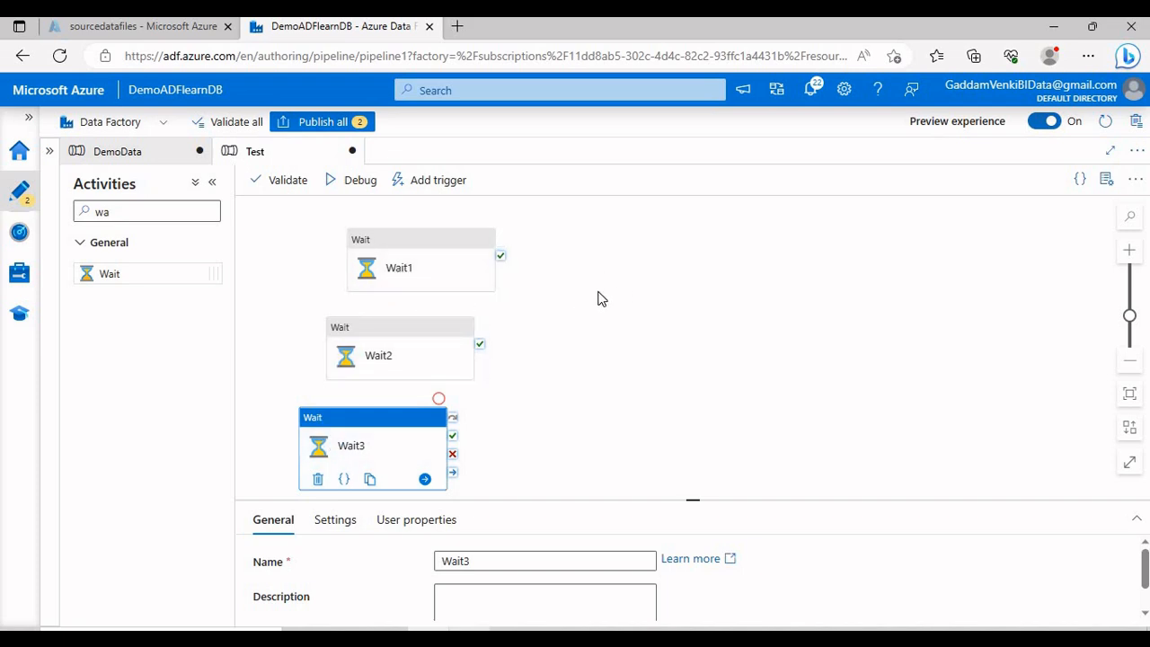
{"action": "left_click_drag", "start_coordinate": [129, 275], "coordinate": [660, 352]}
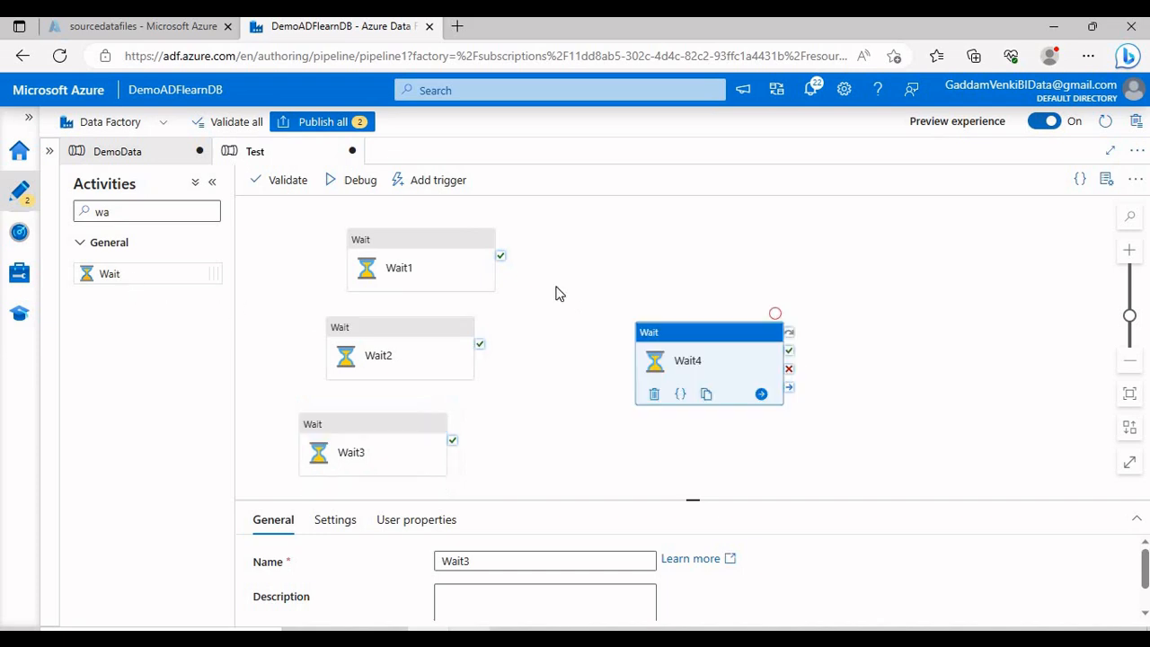
Step: Link Wait1, Wait2 and Wait3 to Wait4 on success and tidy the layout
{"action": "left_click_drag", "start_coordinate": [498, 261], "coordinate": [672, 377]}
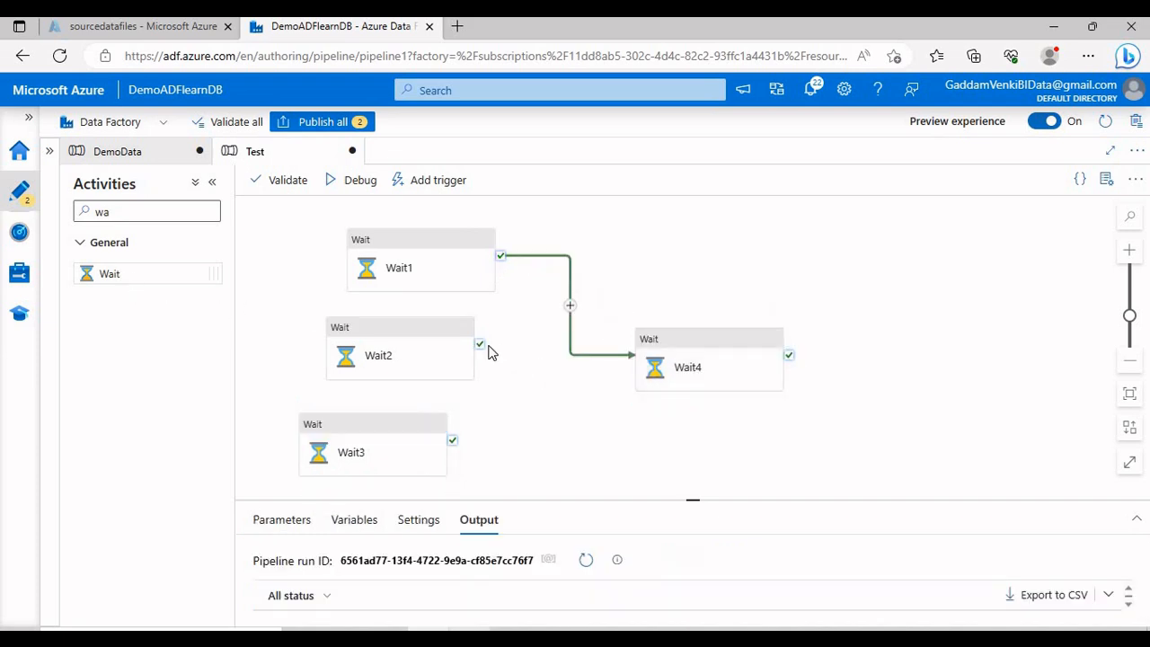
{"action": "left_click_drag", "start_coordinate": [480, 344], "coordinate": [640, 376]}
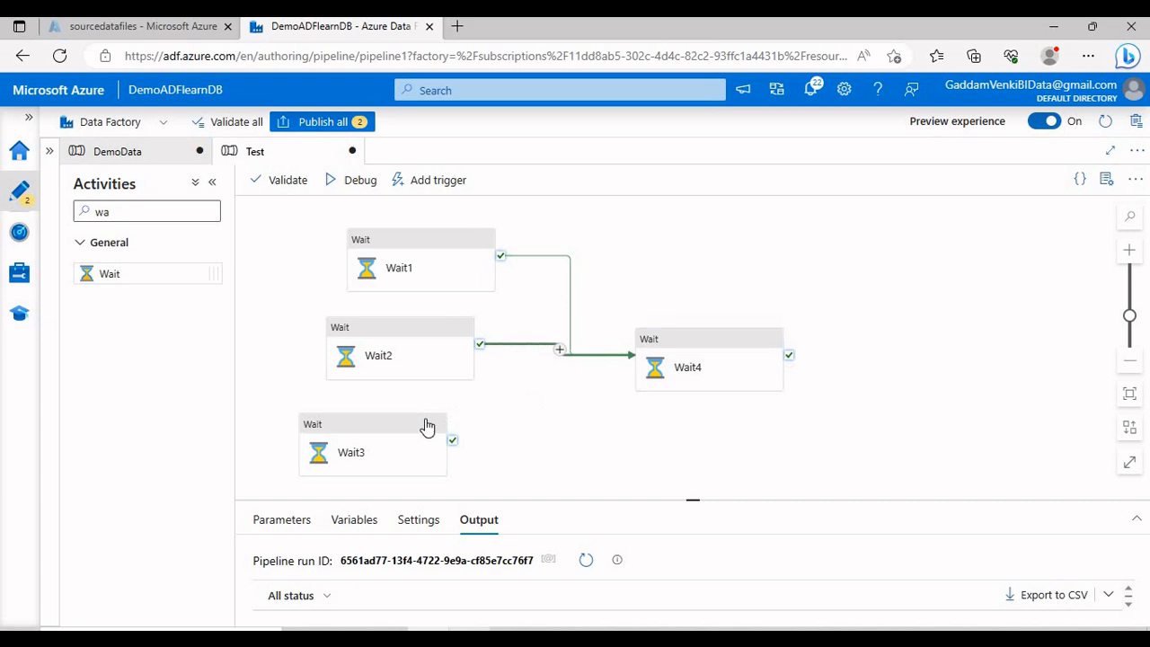
{"action": "left_click", "coordinate": [452, 442]}
{"action": "left_click_drag", "start_coordinate": [454, 442], "coordinate": [681, 373]}
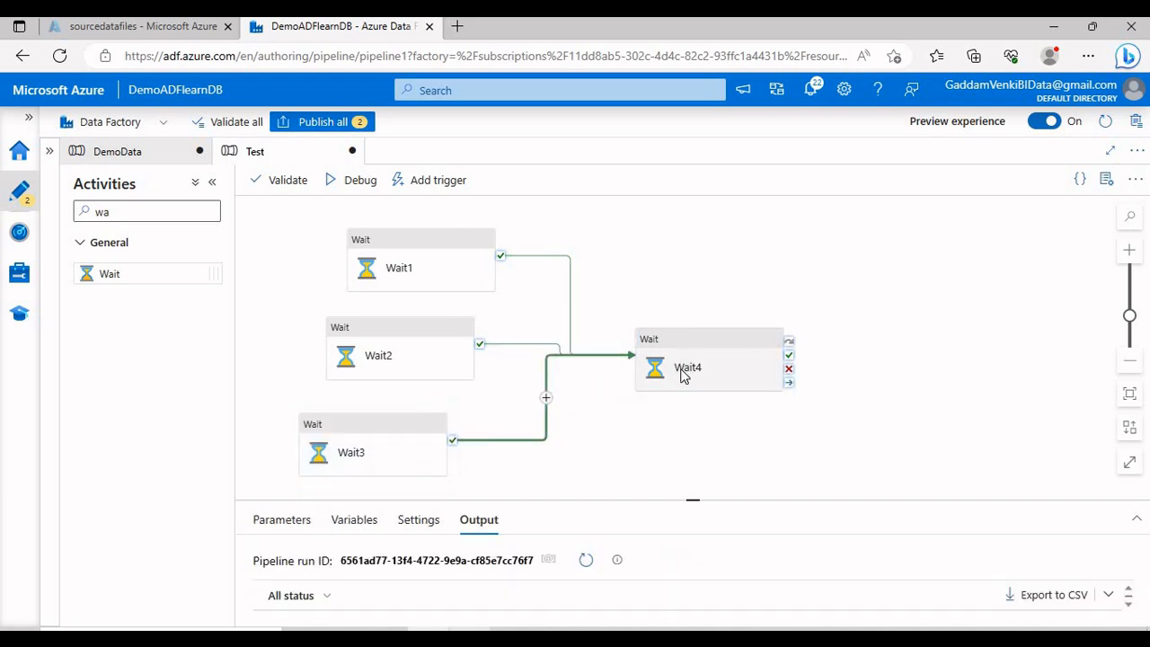
{"action": "left_click", "coordinate": [682, 377]}
{"action": "left_click_drag", "start_coordinate": [437, 272], "coordinate": [404, 267]}
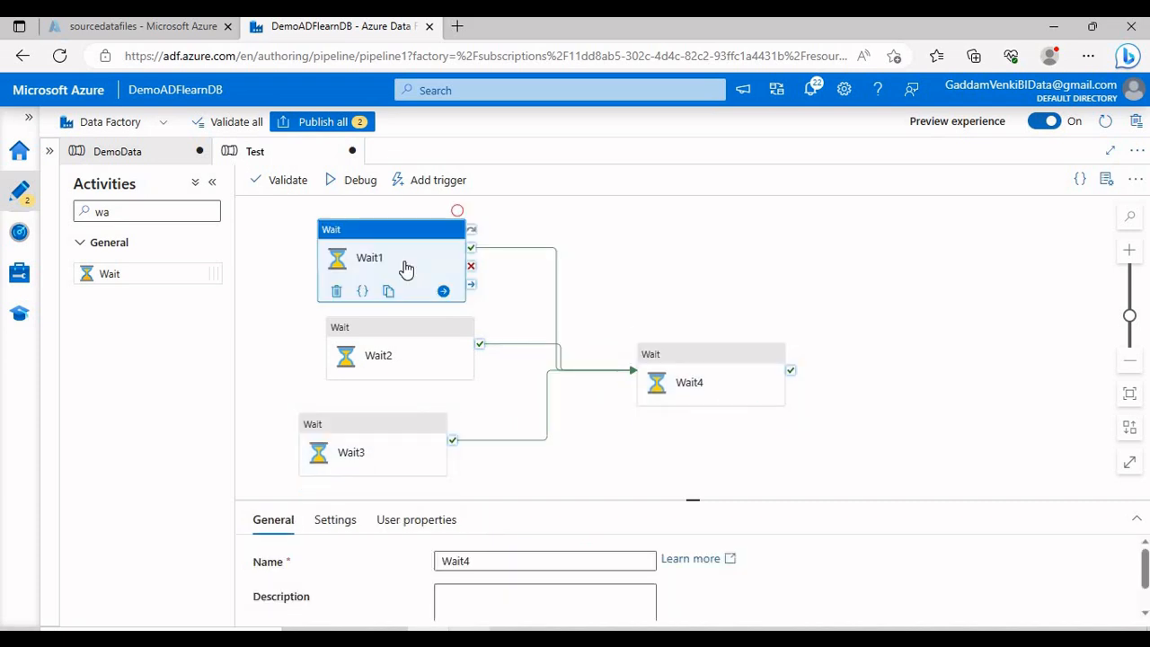
{"action": "left_click", "coordinate": [388, 347]}
{"action": "left_click", "coordinate": [377, 441]}
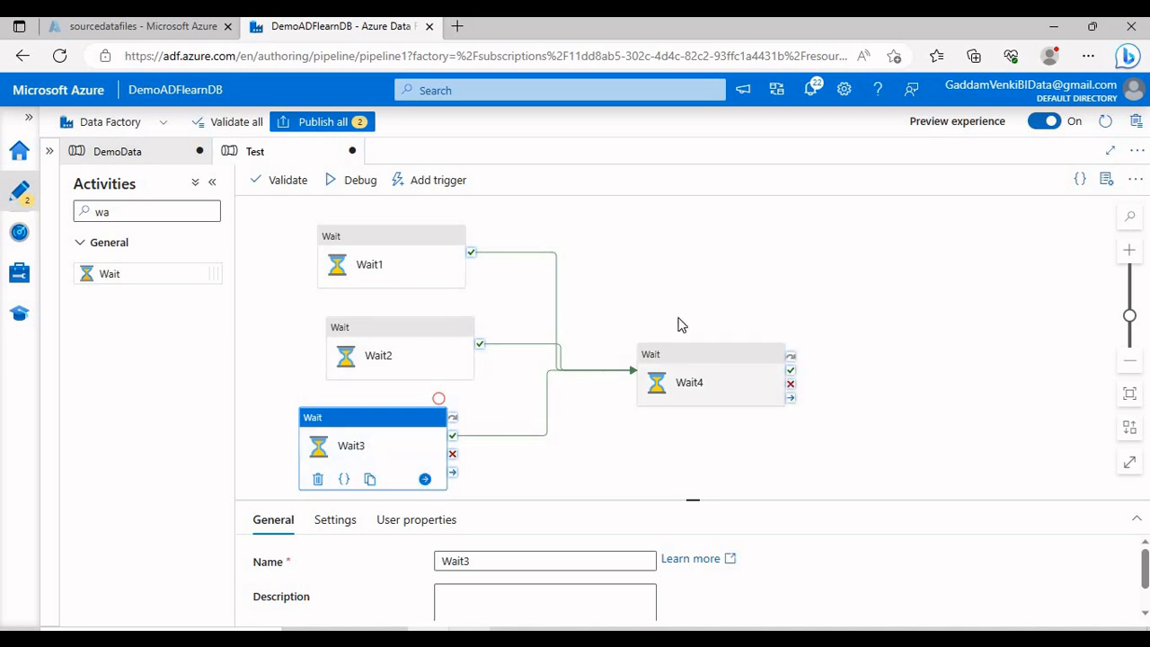
Step: Set Wait1's wait time to 10 seconds and Wait2's to 20 seconds
{"action": "left_click", "coordinate": [582, 500]}
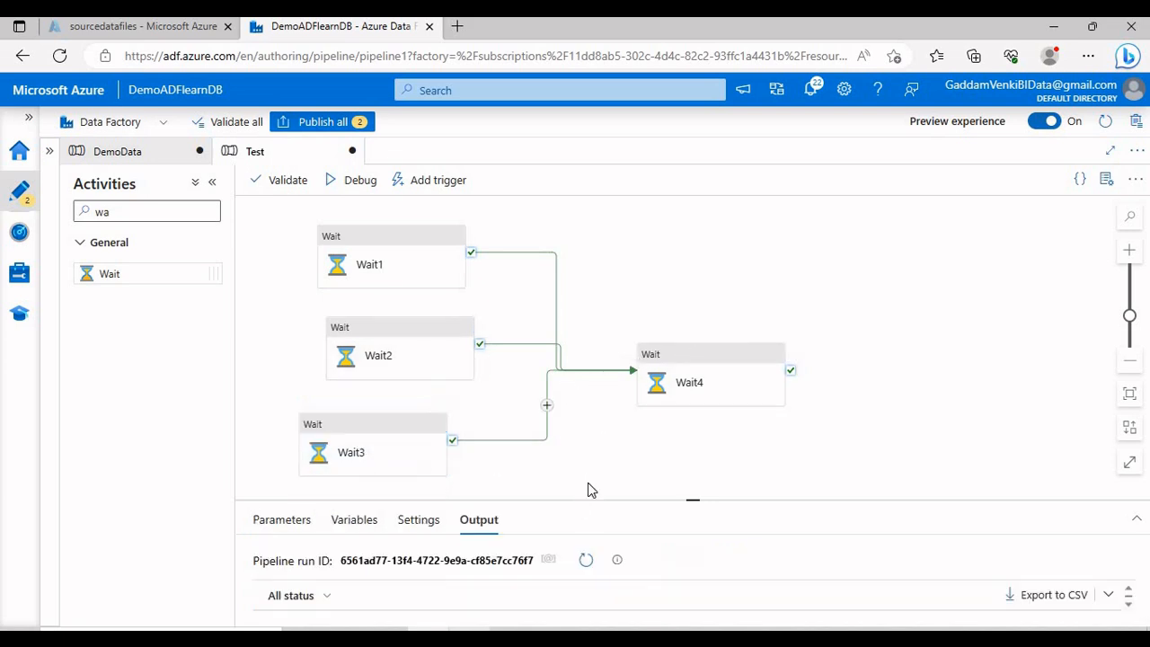
{"action": "left_click", "coordinate": [425, 261]}
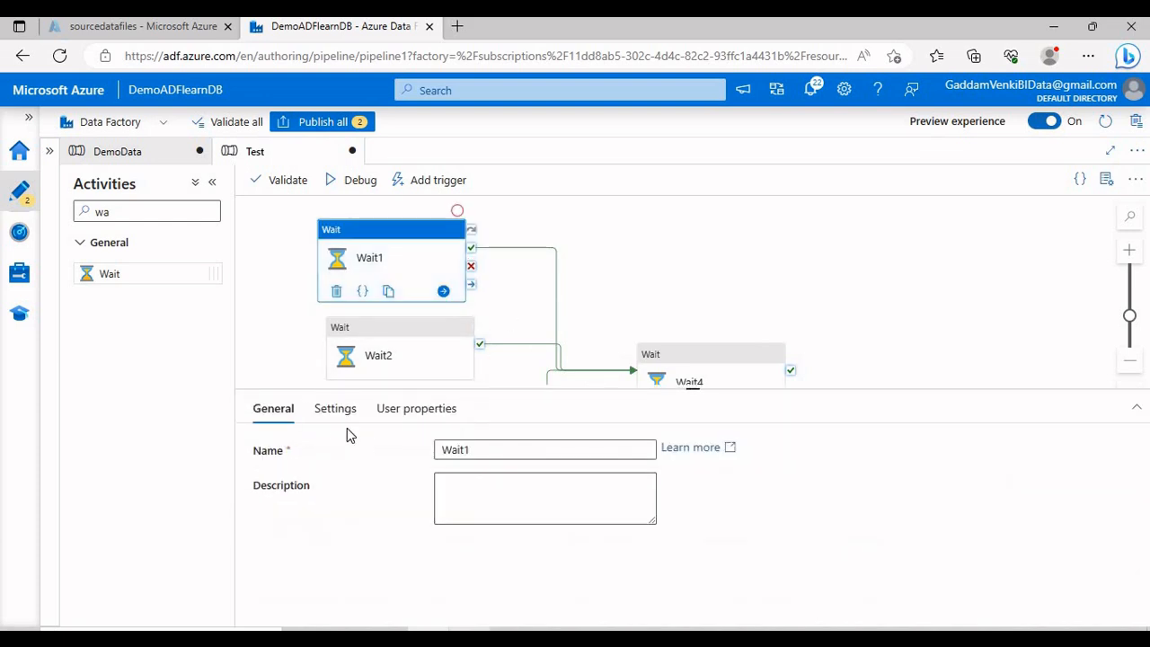
{"action": "left_click", "coordinate": [334, 408]}
{"action": "left_click", "coordinate": [494, 450]}
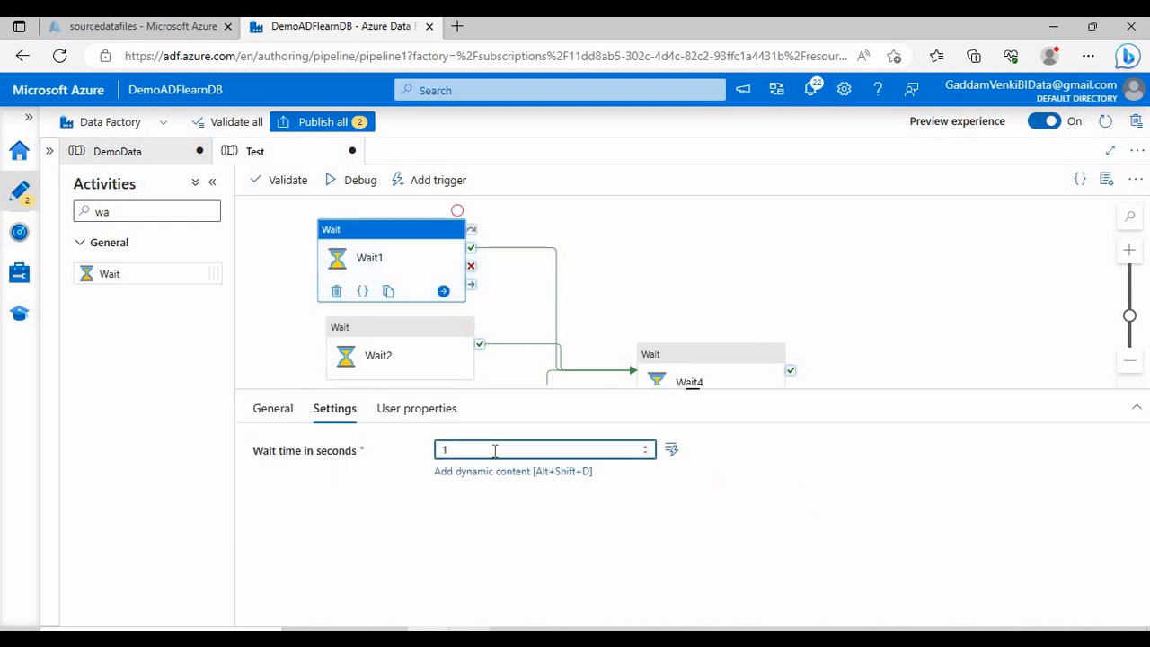
{"action": "type", "text": "0"}
{"action": "left_click", "coordinate": [377, 331]}
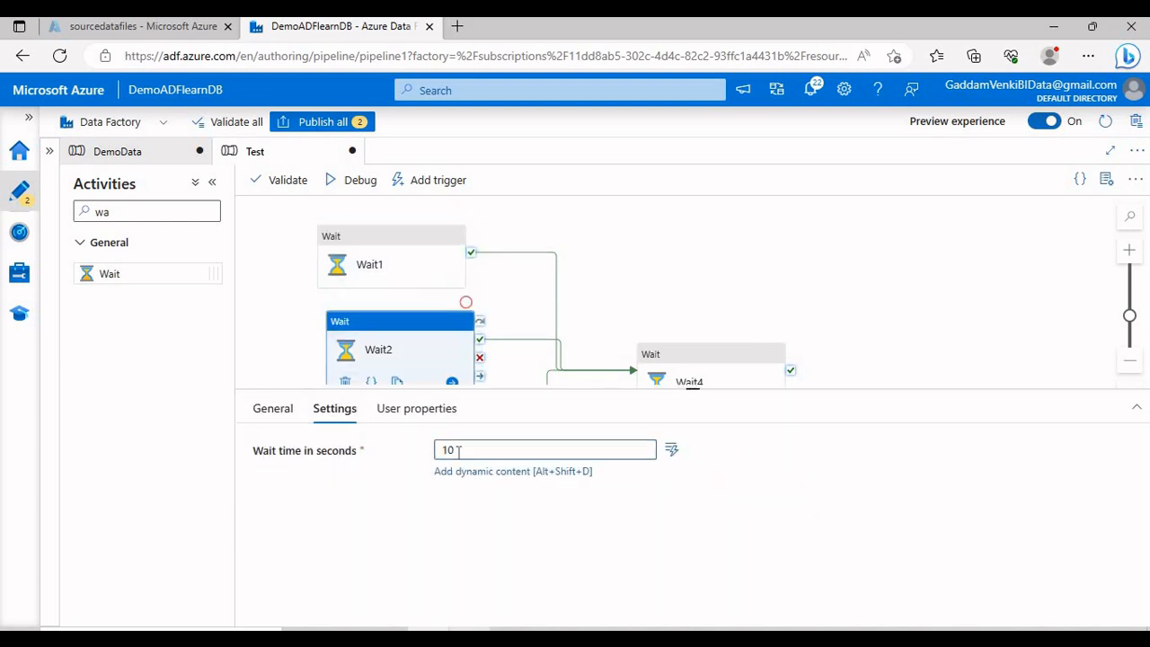
{"action": "left_click", "coordinate": [340, 410]}
{"action": "key", "text": "Tab"}
{"action": "type", "text": "2"}
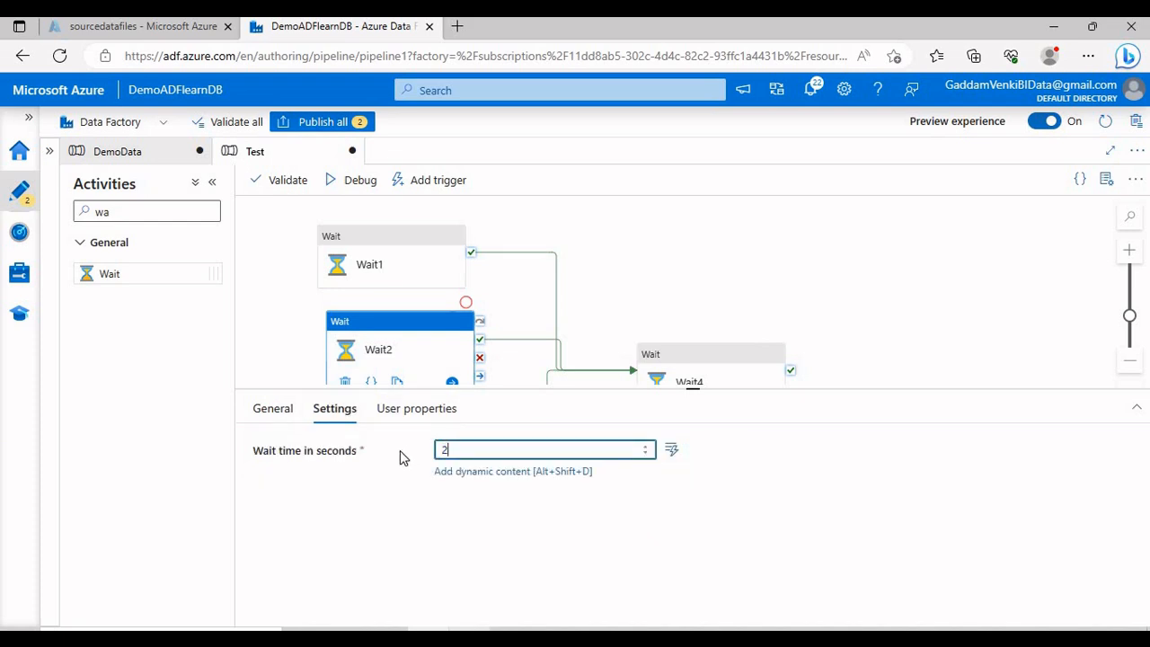
{"action": "type", "text": "0"}
Step: Set Wait3's wait time to 40 seconds
{"action": "scroll", "coordinate": [620, 315], "scroll_direction": "down", "scroll_amount": 1}
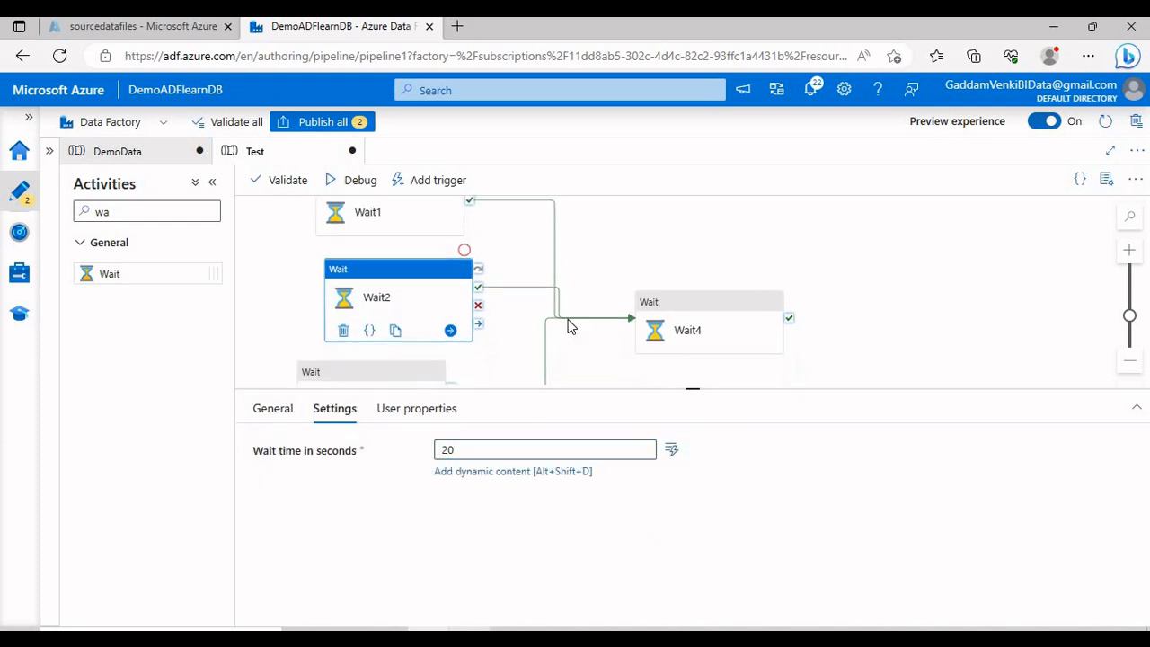
{"action": "left_click", "coordinate": [368, 370]}
{"action": "left_click", "coordinate": [346, 410]}
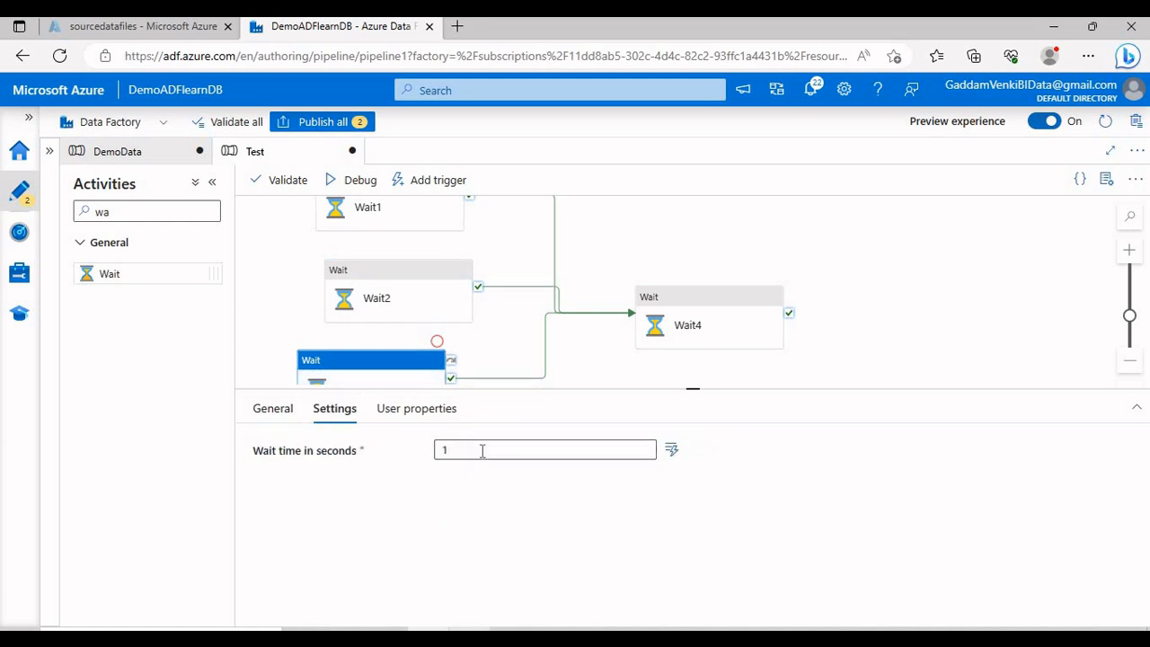
{"action": "key", "text": "Tab"}
{"action": "type", "text": "40"}
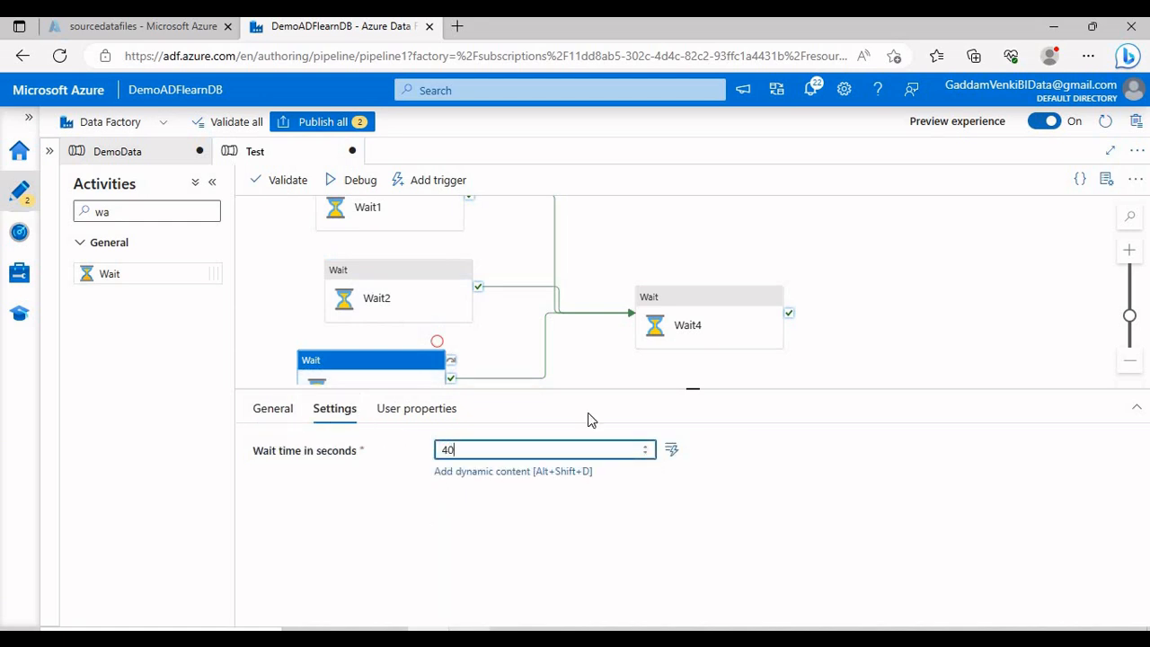
Step: Enlarge the canvas and confirm the 10, 20 and 40-second wait times
{"action": "left_click_drag", "start_coordinate": [622, 388], "coordinate": [620, 509]}
{"action": "left_click_drag", "start_coordinate": [614, 449], "coordinate": [620, 488]}
{"action": "left_click", "coordinate": [432, 254]}
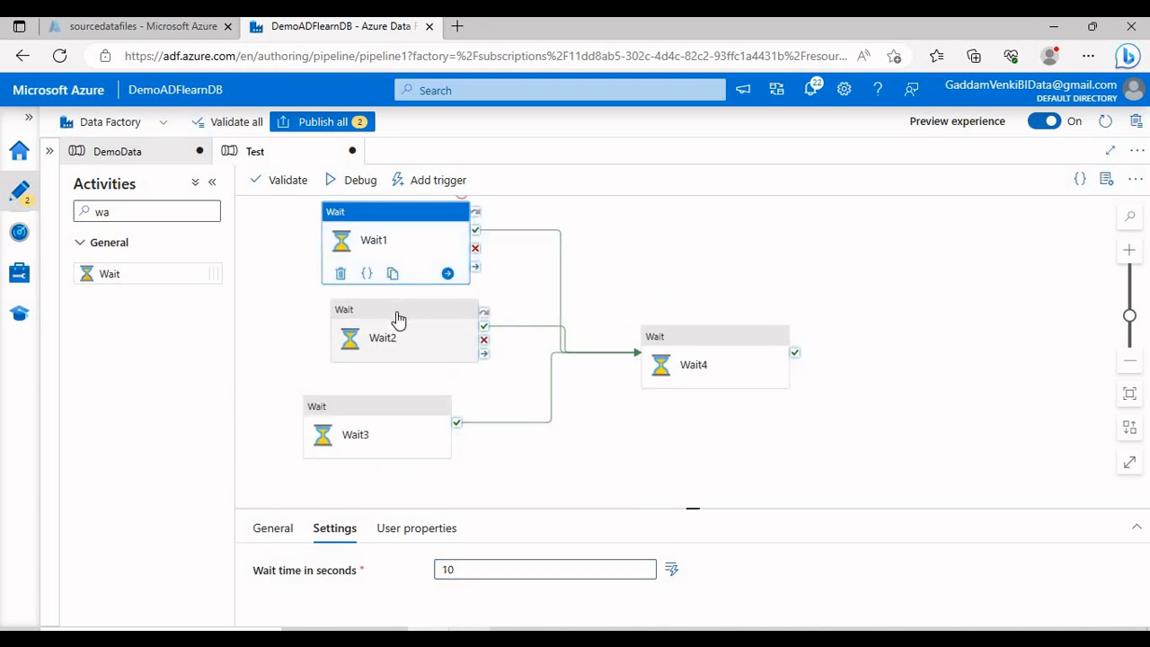
{"action": "left_click", "coordinate": [397, 319]}
{"action": "left_click", "coordinate": [388, 413]}
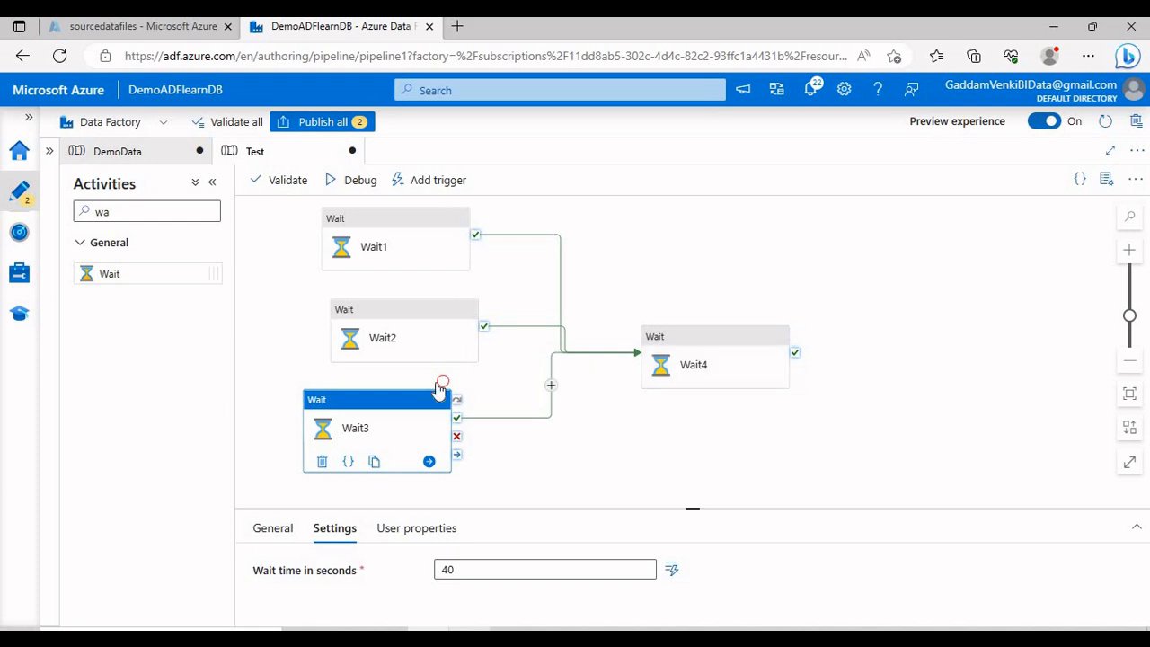
Step: Validate the Test pipeline, then debug it and refresh the output until Wait1 succeeds
{"action": "left_click_drag", "start_coordinate": [432, 388], "coordinate": [462, 403]}
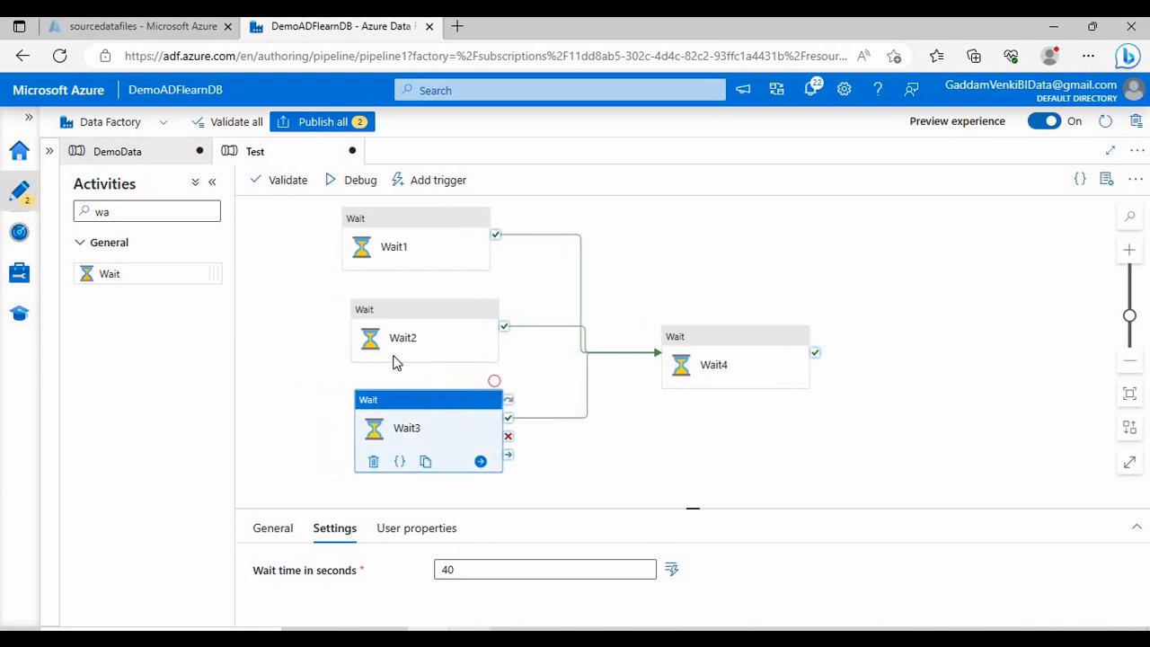
{"action": "left_click", "coordinate": [292, 183]}
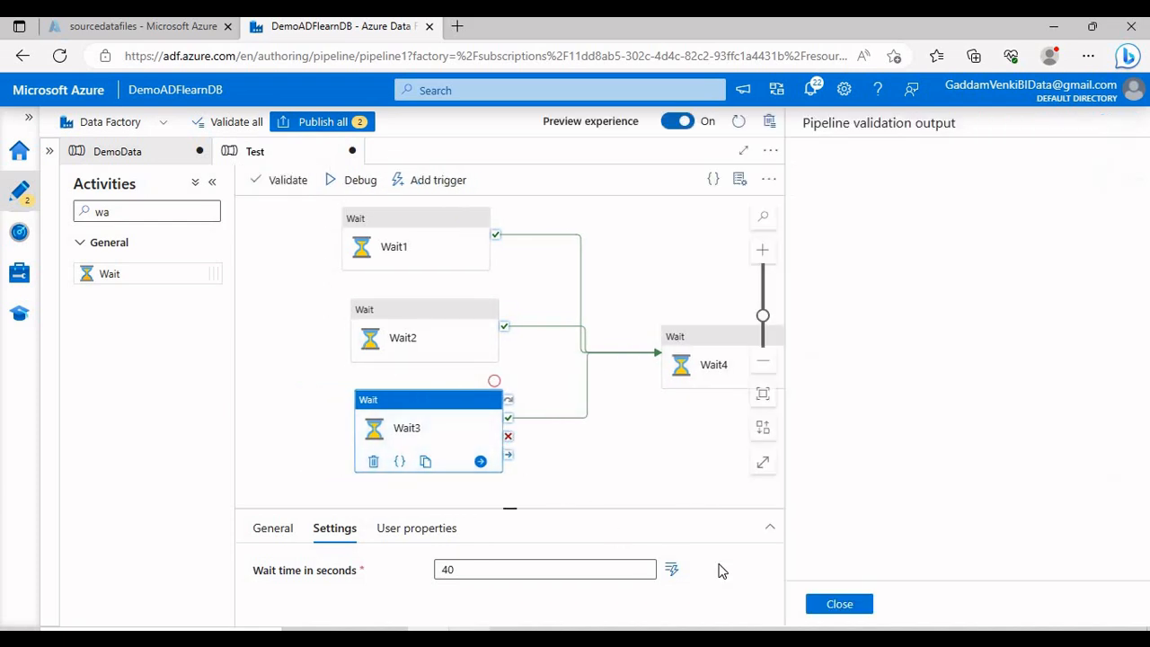
{"action": "left_click", "coordinate": [836, 605]}
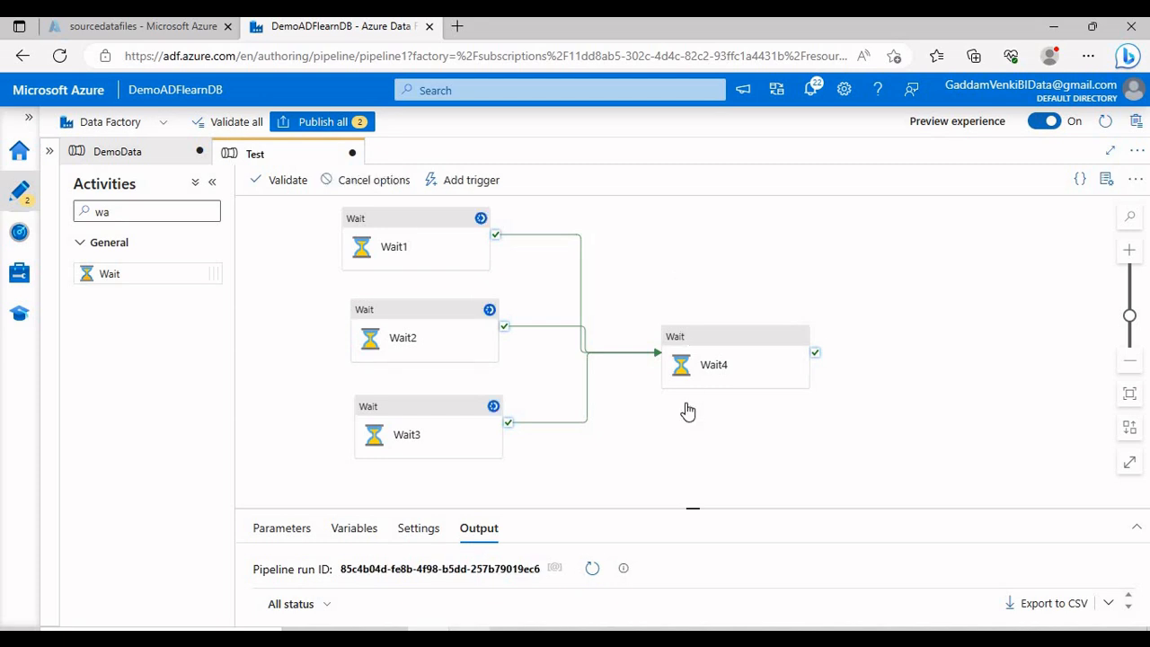
{"action": "left_click_drag", "start_coordinate": [694, 506], "coordinate": [619, 363]}
{"action": "left_click", "coordinate": [588, 471]}
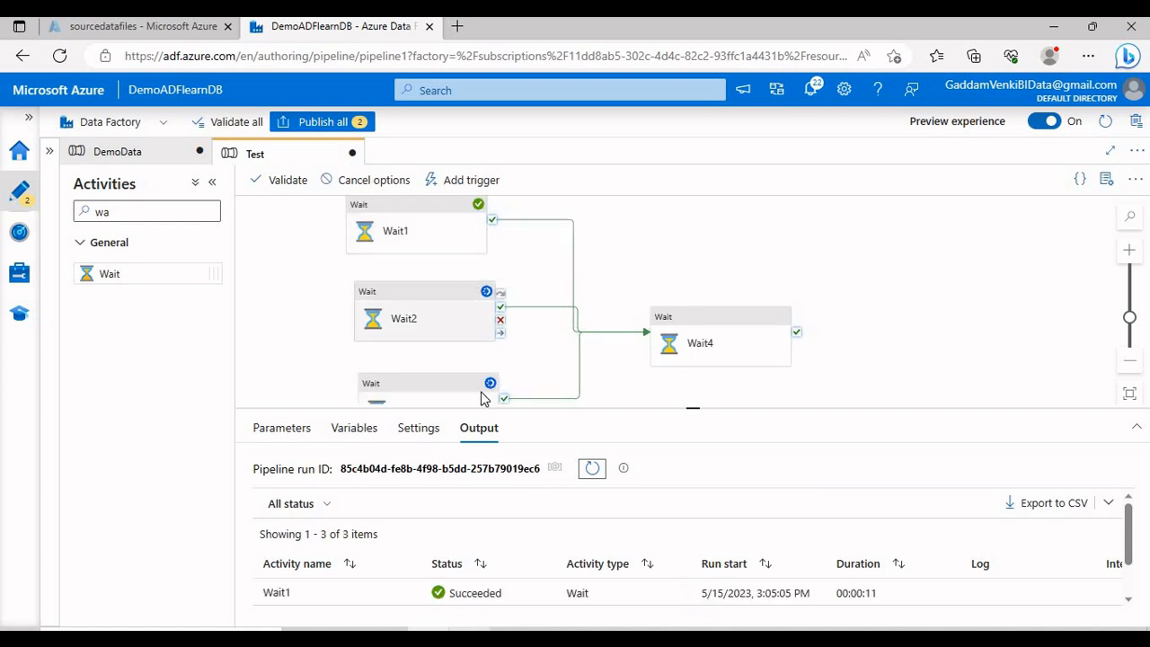
Step: Keep refreshing the debug output until Wait1, Wait2, Wait3 and Wait4 all show Succeeded
{"action": "left_click", "coordinate": [593, 469]}
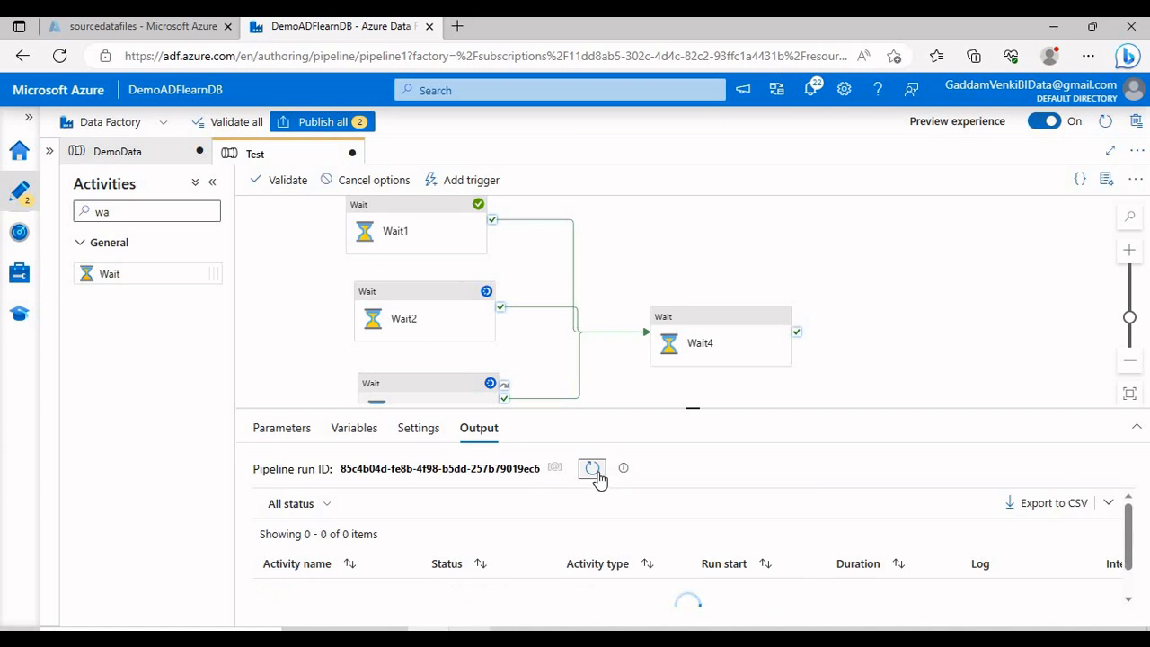
{"action": "left_click", "coordinate": [591, 470]}
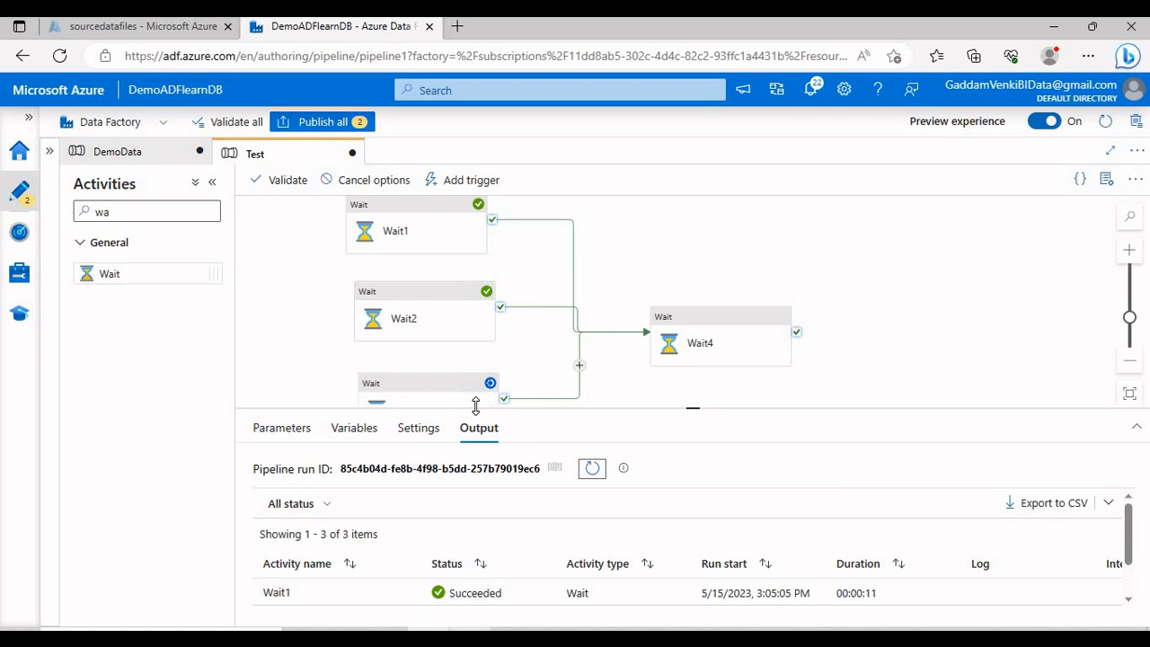
{"action": "left_click", "coordinate": [591, 470]}
{"action": "left_click", "coordinate": [590, 472]}
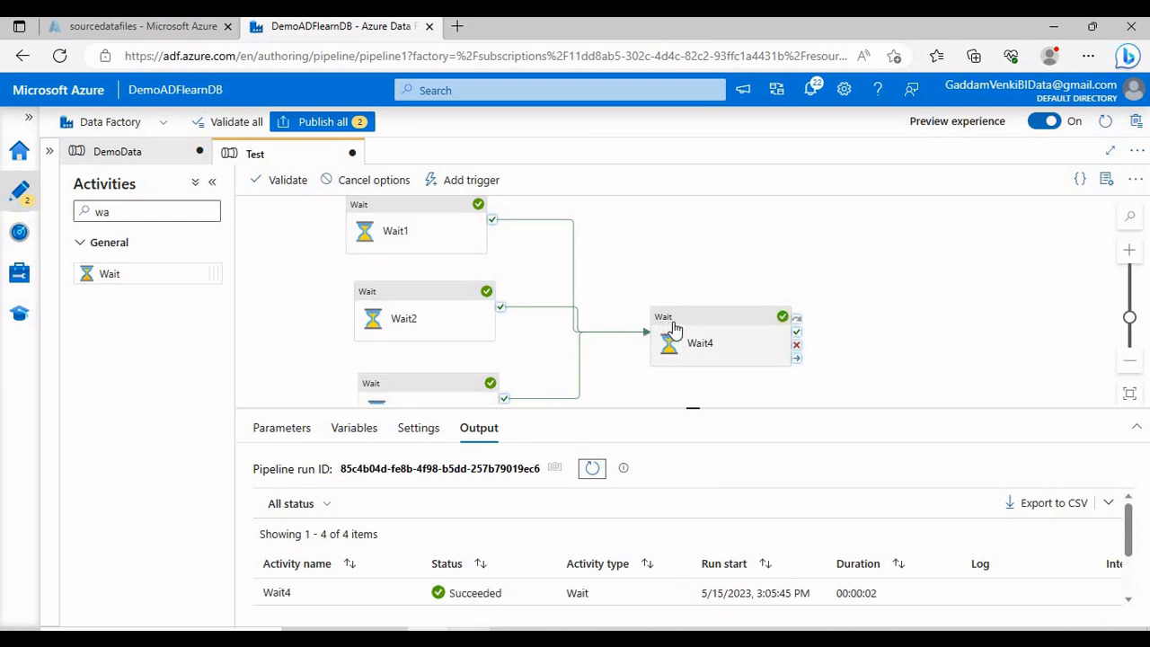
{"action": "left_click_drag", "start_coordinate": [678, 406], "coordinate": [703, 475]}
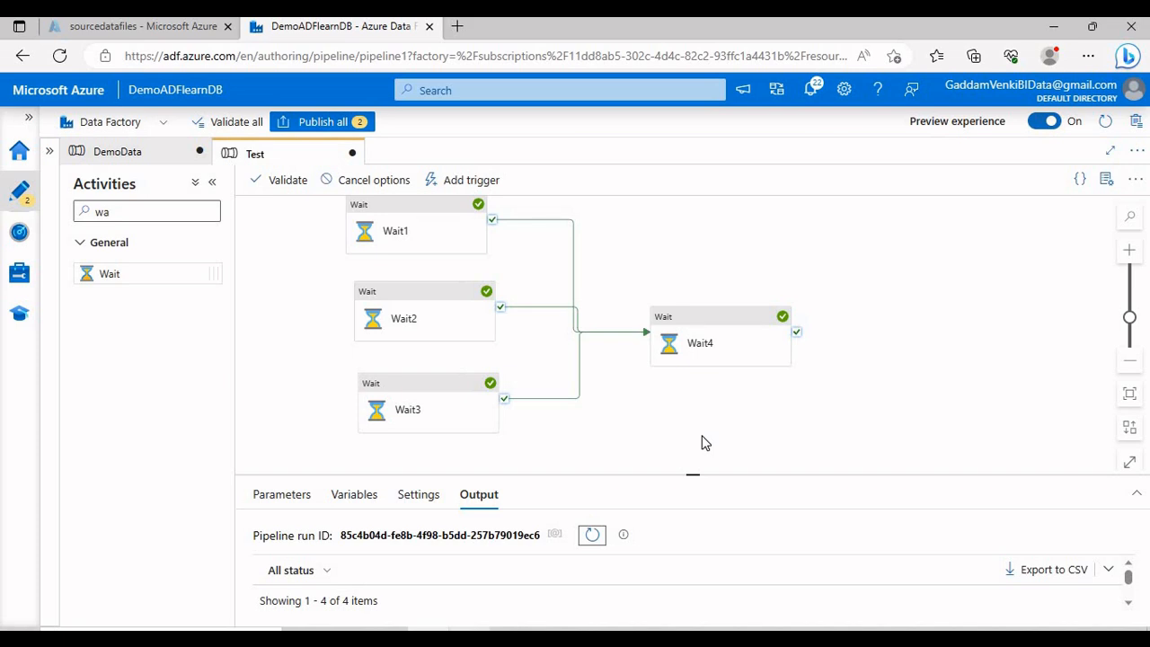
{"action": "left_click", "coordinate": [592, 534]}
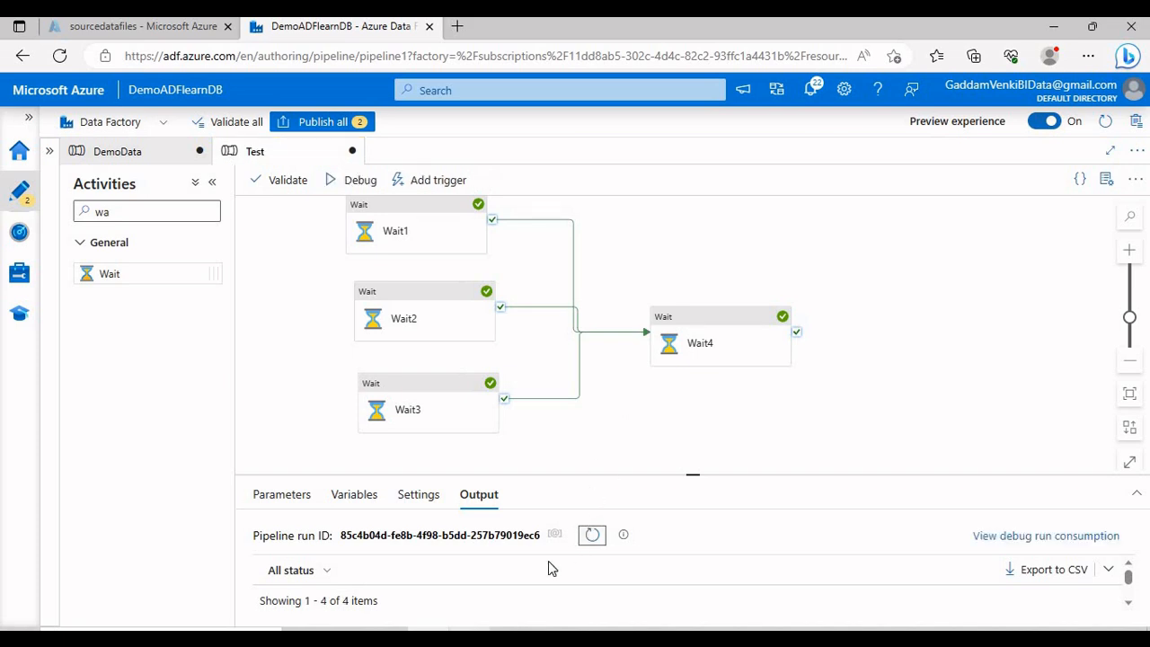